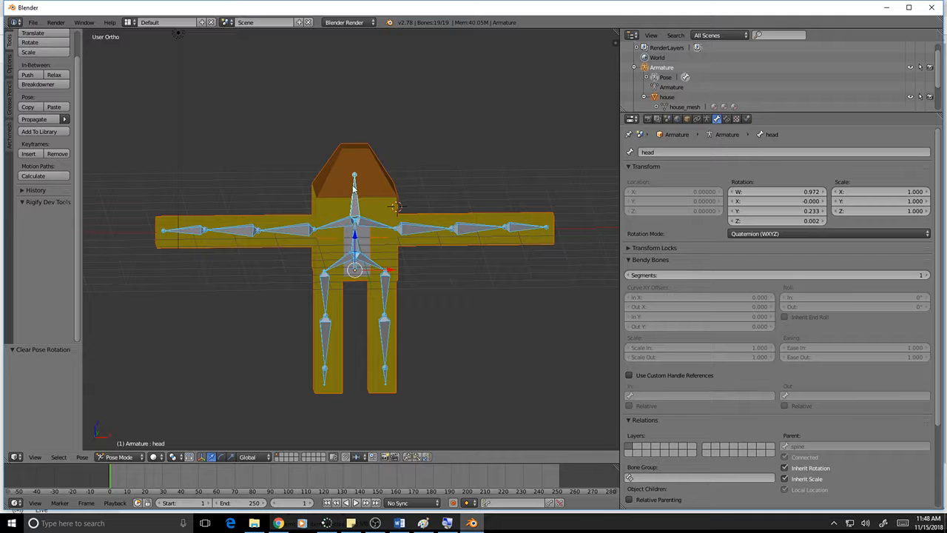
- Select the head bone and rotate it about the global Z axis
{"action": "scroll", "coordinate": [351, 209], "scroll_direction": "up", "scroll_amount": 5}
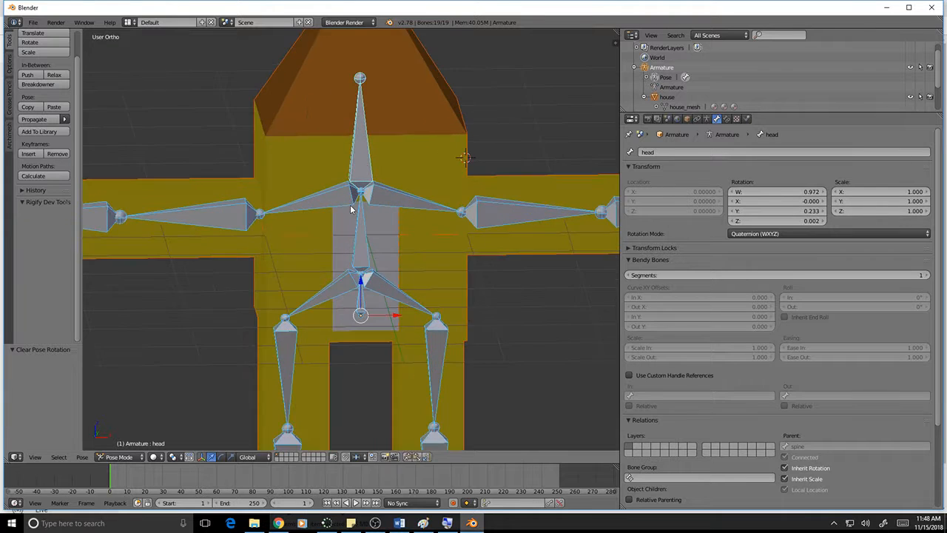
{"action": "scroll", "coordinate": [349, 206], "scroll_direction": "down", "scroll_amount": 4}
{"action": "scroll", "coordinate": [347, 207], "scroll_direction": "up", "scroll_amount": 4}
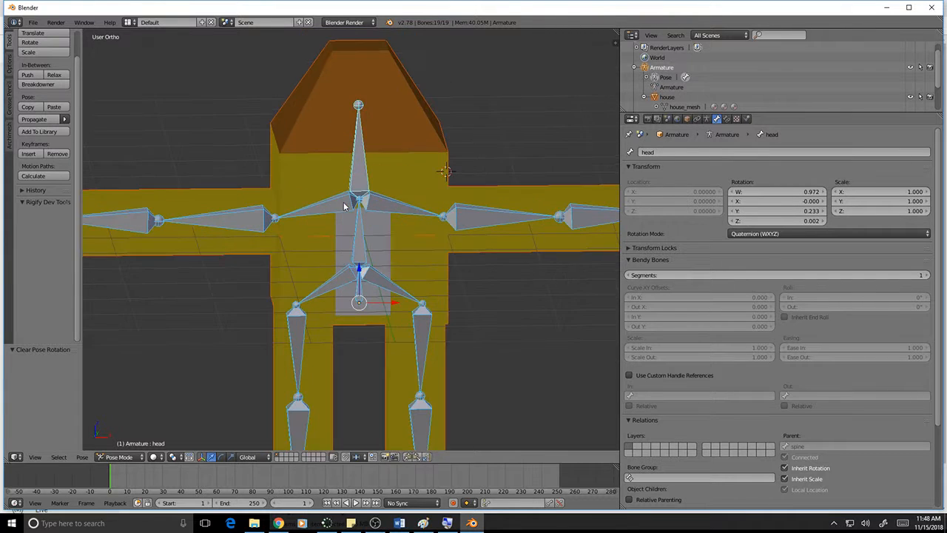
{"action": "right_click", "coordinate": [362, 148]}
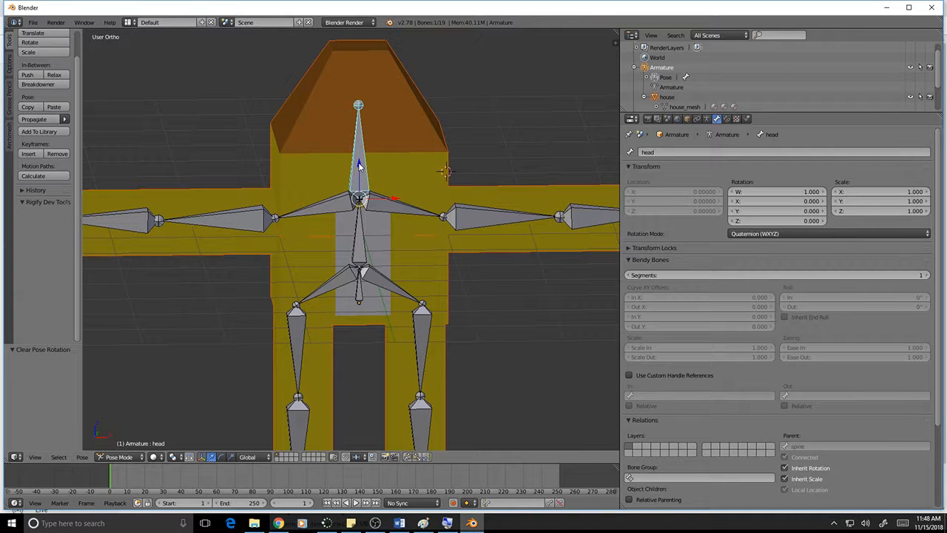
{"action": "key", "text": "r"}
{"action": "key", "text": "z"}
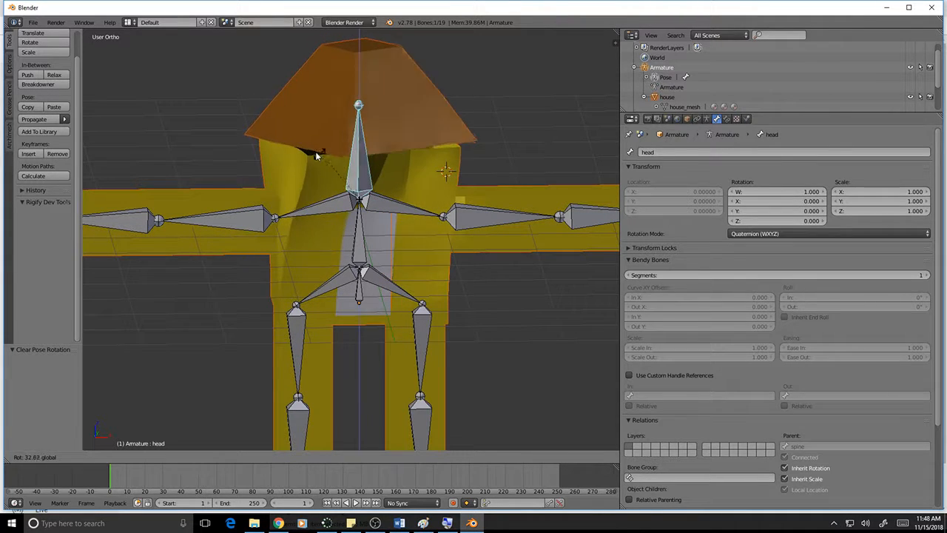
{"action": "left_click", "coordinate": [416, 178]}
- Inspect the twisted mesh around the head from several angles and clear the head bone's rotation
{"action": "middle_click_drag", "start_coordinate": [423, 213], "coordinate": [392, 146]}
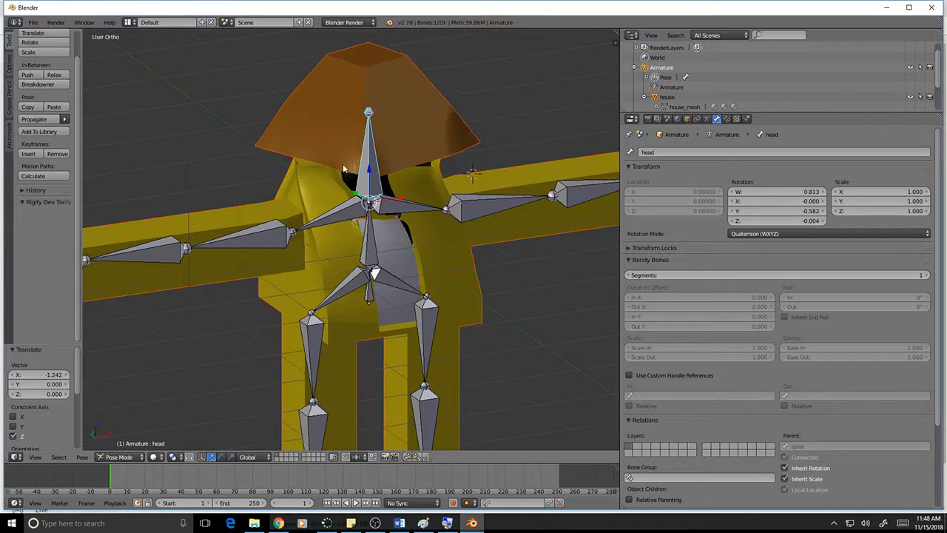
{"action": "middle_click_drag", "start_coordinate": [427, 178], "coordinate": [375, 236]}
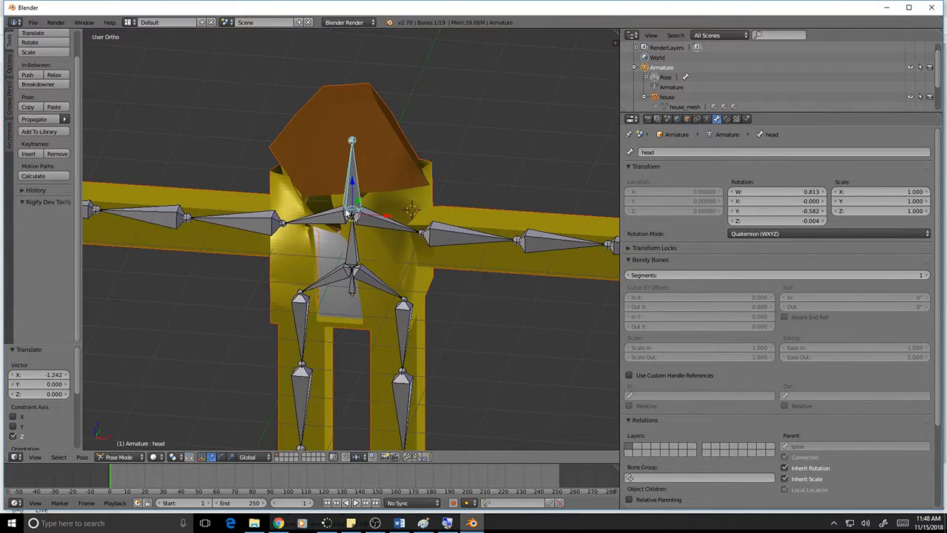
{"action": "middle_click_drag", "start_coordinate": [450, 179], "coordinate": [433, 137]}
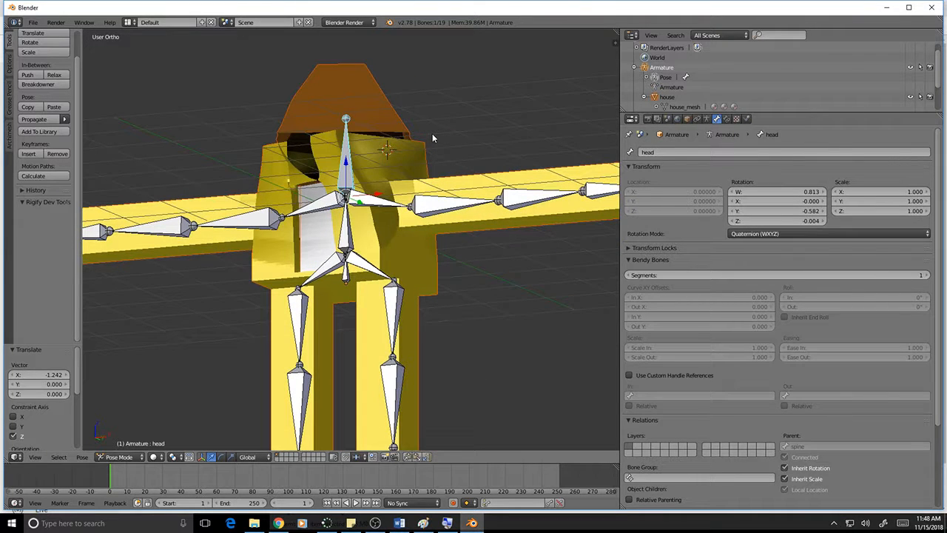
{"action": "key", "text": "alt+r"}
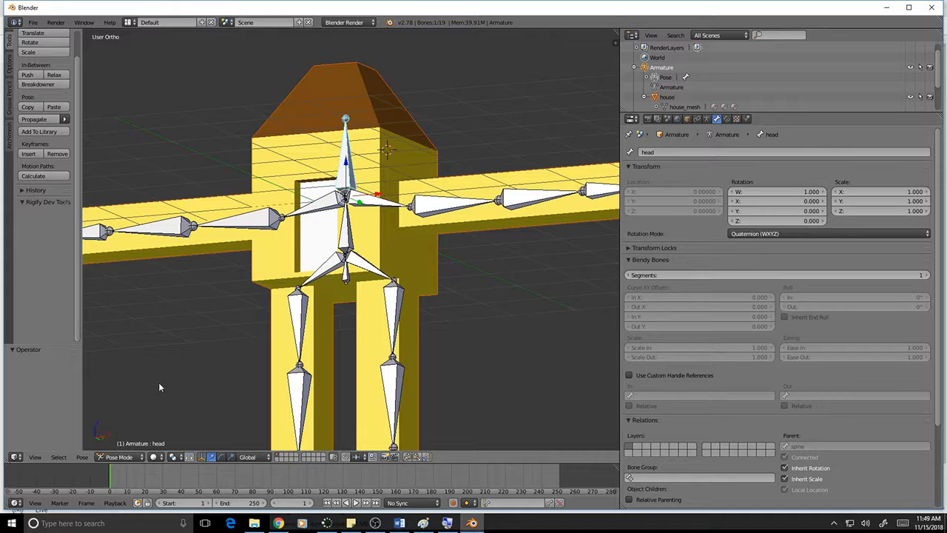
- Switch the armature to Edit Mode and back to Pose Mode, and select all its bones
{"action": "key", "text": "Tab"}
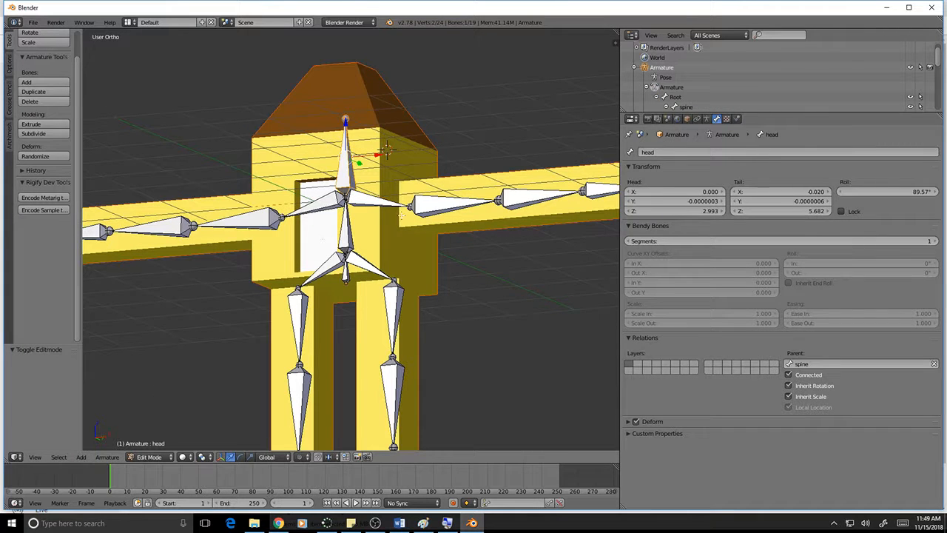
{"action": "middle_click_drag", "start_coordinate": [438, 208], "coordinate": [505, 336]}
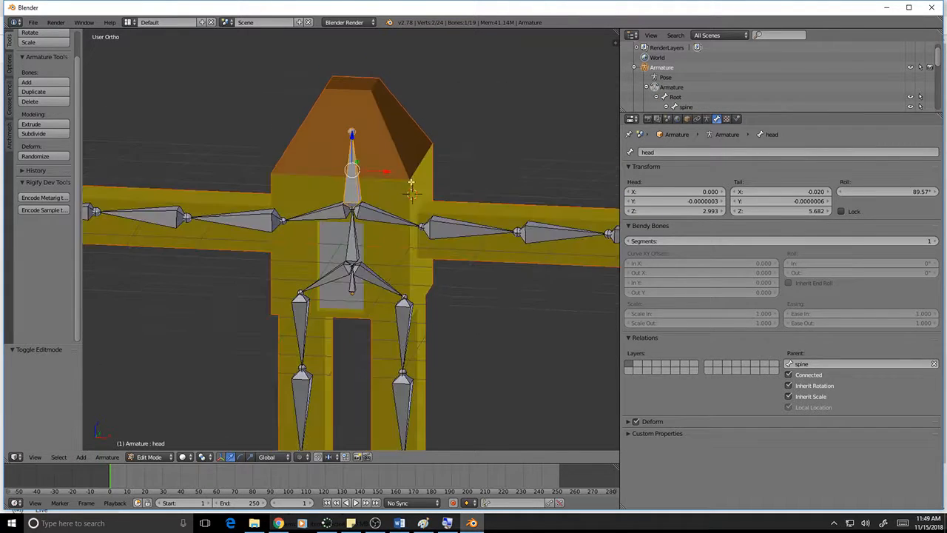
{"action": "key", "text": "a"}
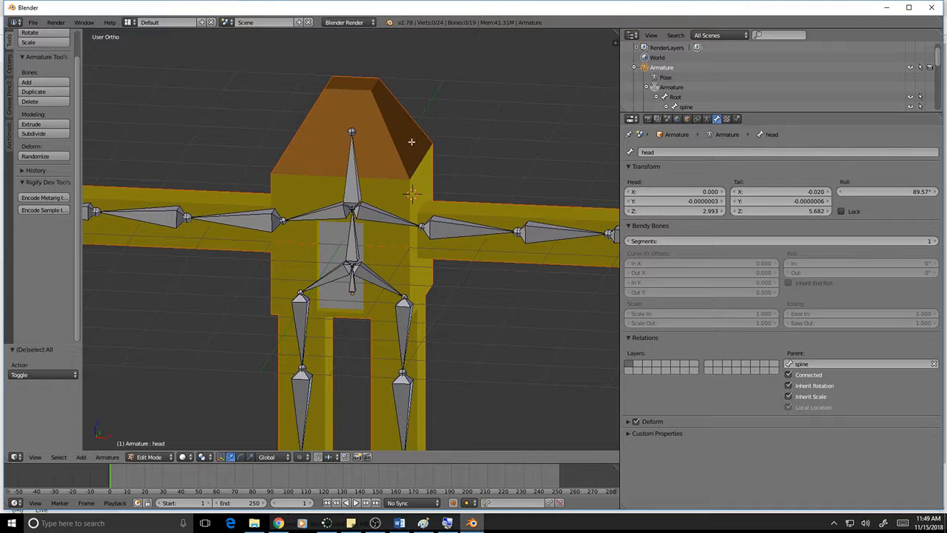
{"action": "key", "text": "a"}
{"action": "key", "text": "a"}
{"action": "key", "text": "ctrl+Tab"}
{"action": "key", "text": "a"}
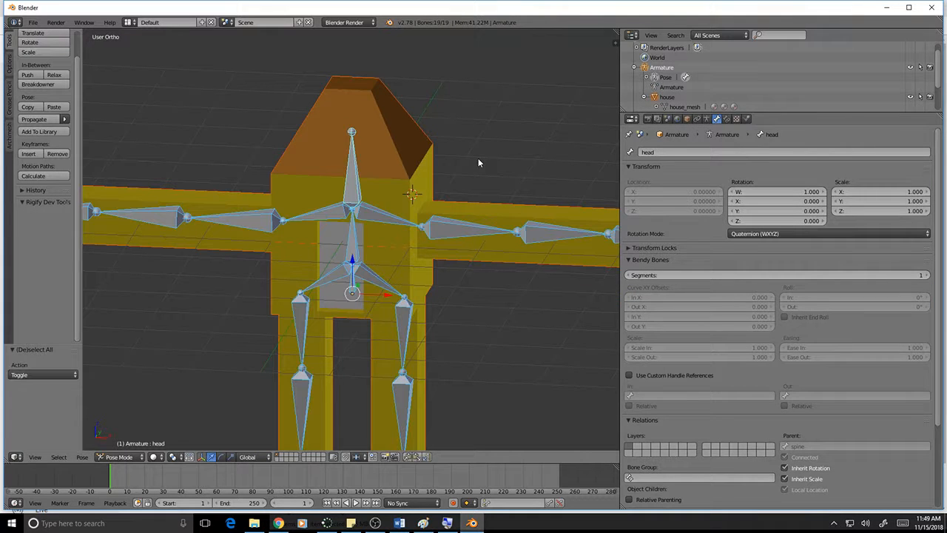
{"action": "key", "text": "a"}
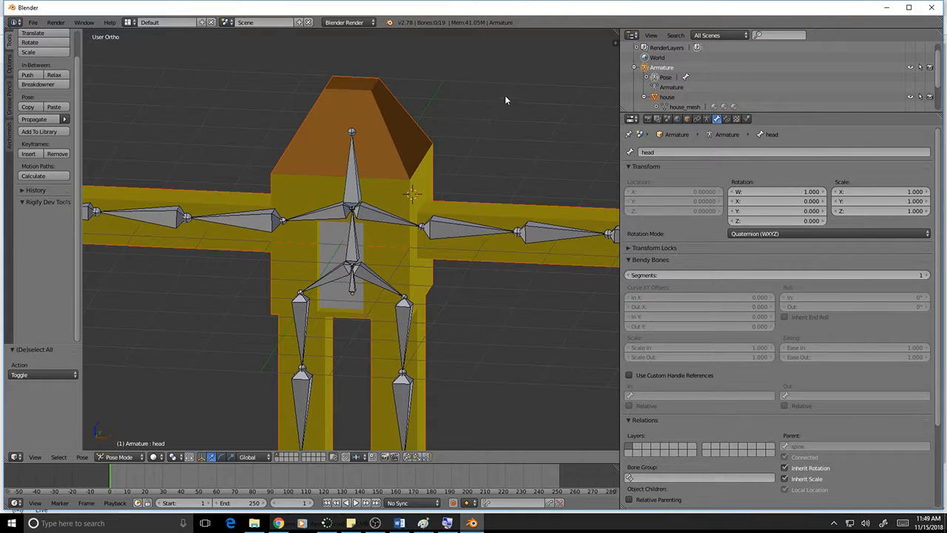
{"action": "key", "text": "a"}
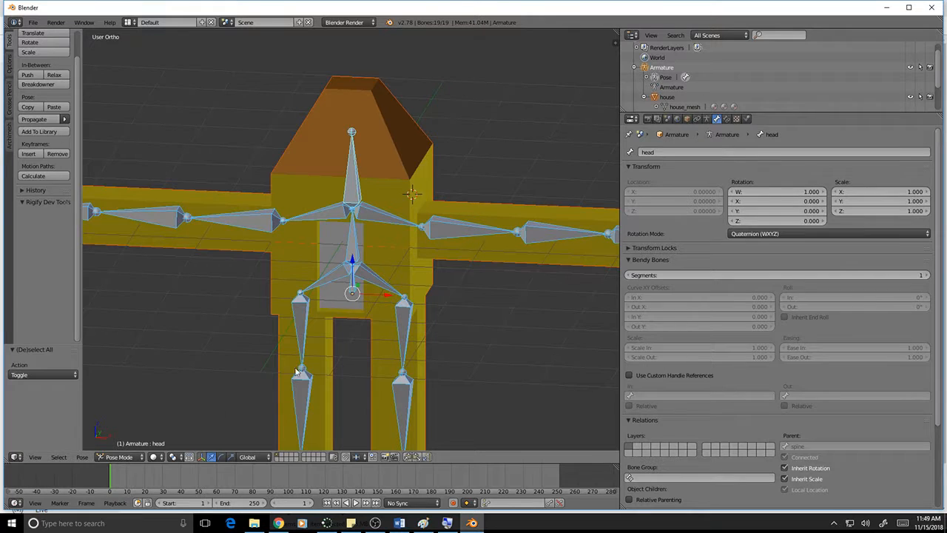
- Return to Object Mode, select only the house mesh and enter Edit Mode on it
{"action": "left_click", "coordinate": [127, 459]}
{"action": "left_click", "coordinate": [126, 444]}
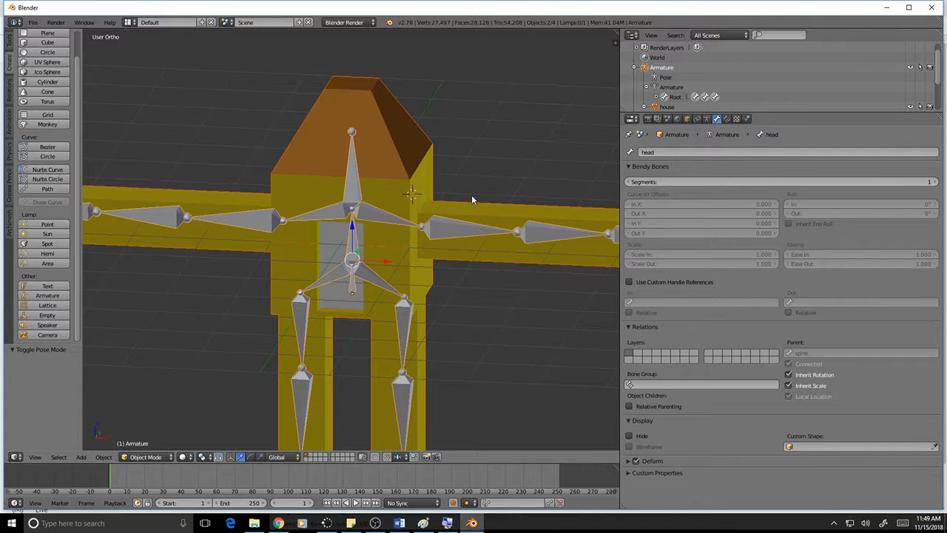
{"action": "key", "text": "a"}
{"action": "middle_click_drag", "start_coordinate": [493, 228], "coordinate": [443, 204]}
{"action": "right_click", "coordinate": [389, 136]}
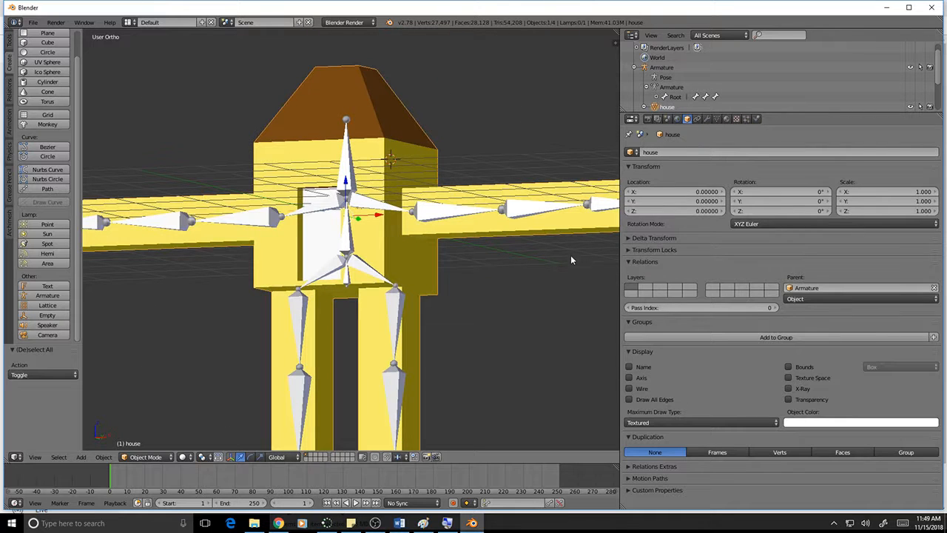
{"action": "key", "text": "Tab"}
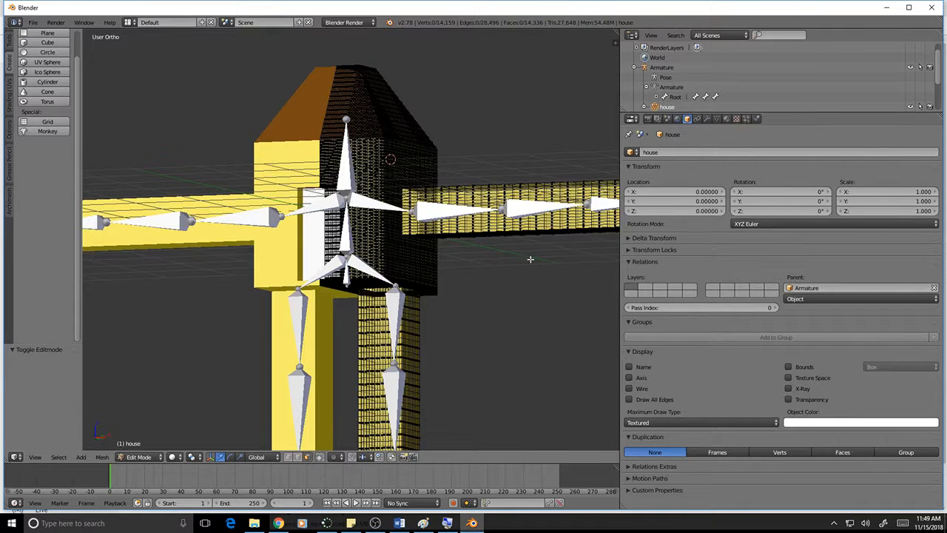
{"action": "middle_click_drag", "start_coordinate": [509, 299], "coordinate": [528, 307]}
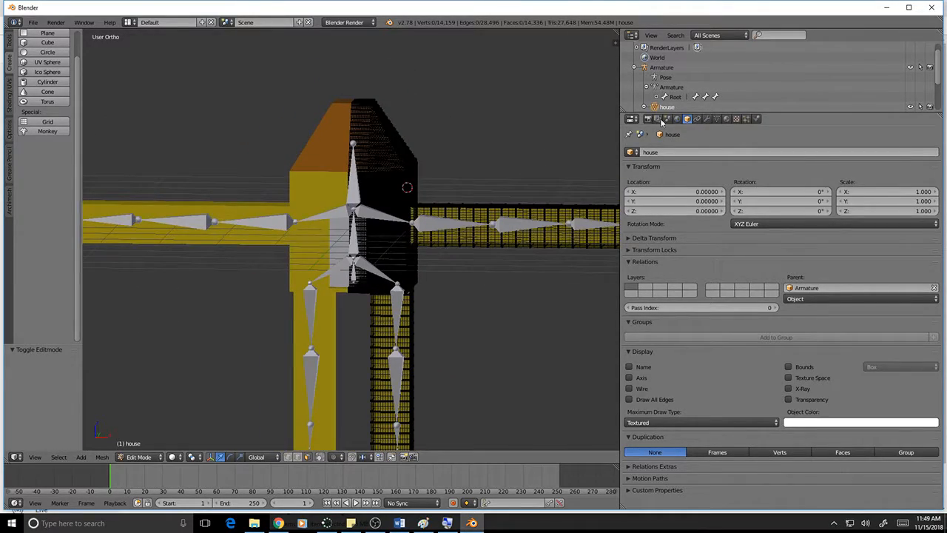
- Select the vertices of the roof vertex group in the mesh data and examine their extent from several sides
{"action": "left_click", "coordinate": [717, 119]}
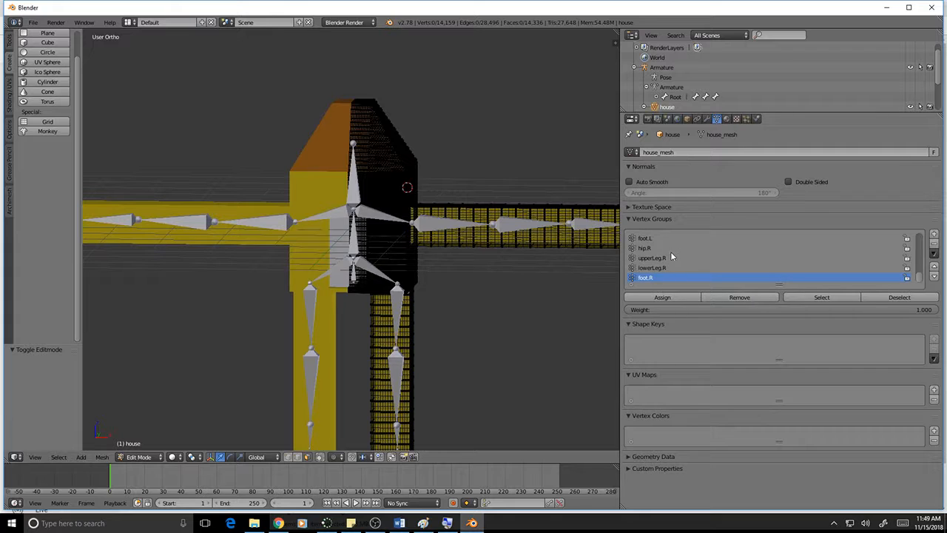
{"action": "scroll", "coordinate": [671, 252], "scroll_direction": "up", "scroll_amount": 5}
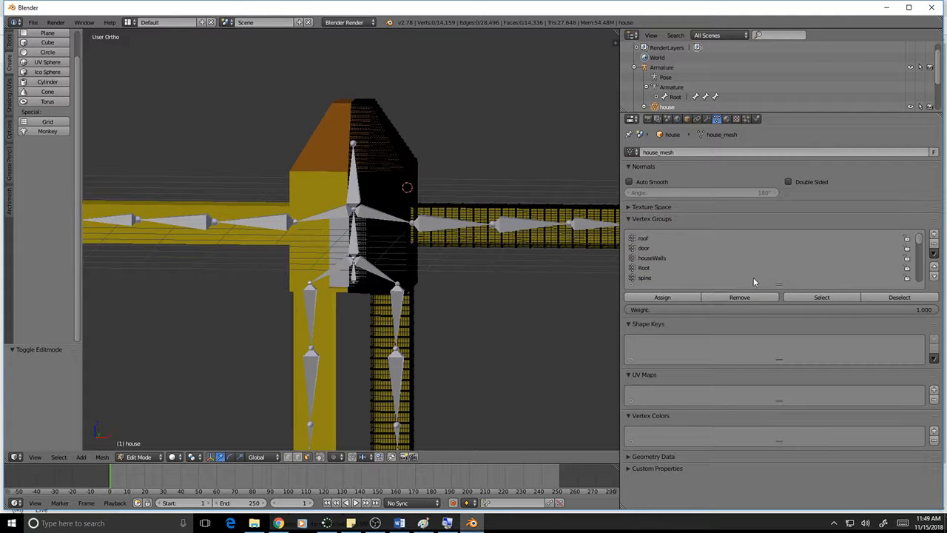
{"action": "left_click", "coordinate": [643, 239]}
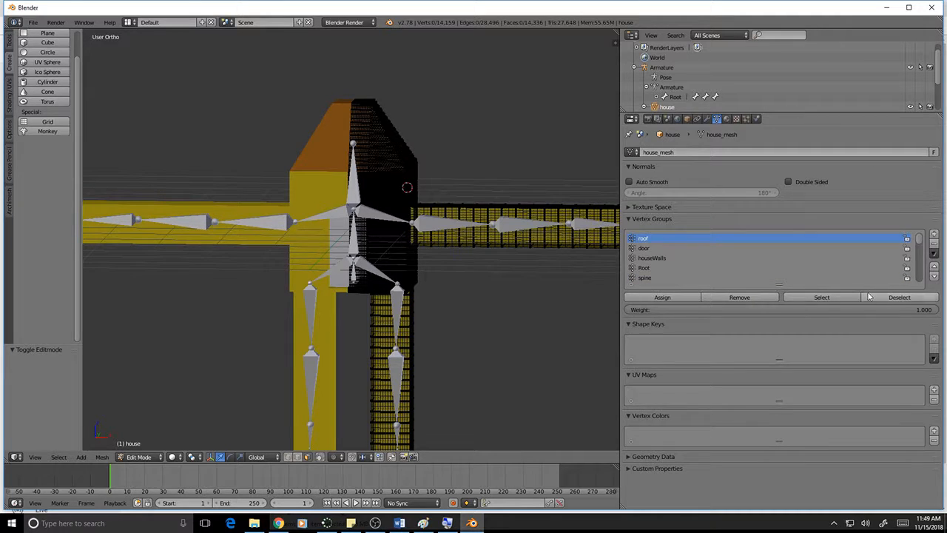
{"action": "left_click", "coordinate": [838, 298]}
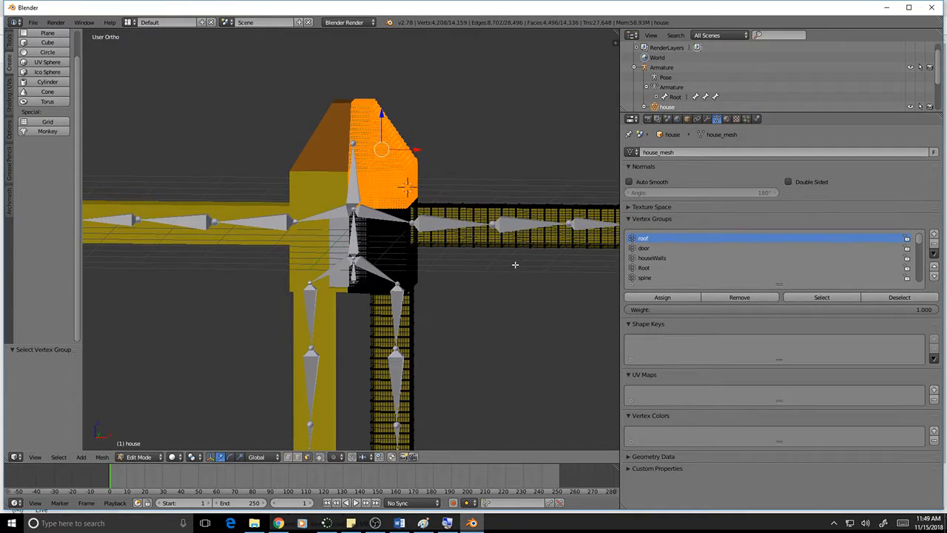
{"action": "middle_click_drag", "start_coordinate": [515, 264], "coordinate": [547, 271]}
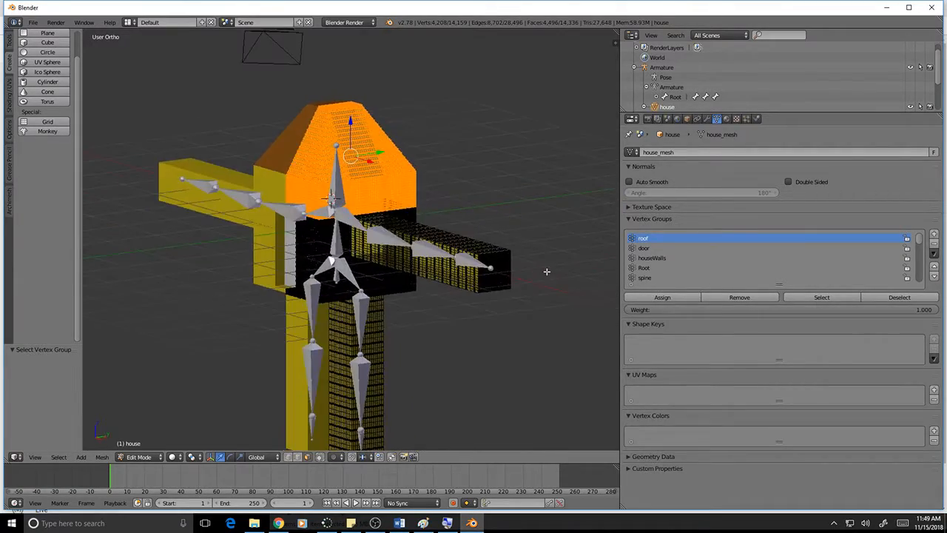
{"action": "middle_click_drag", "start_coordinate": [453, 202], "coordinate": [421, 187]}
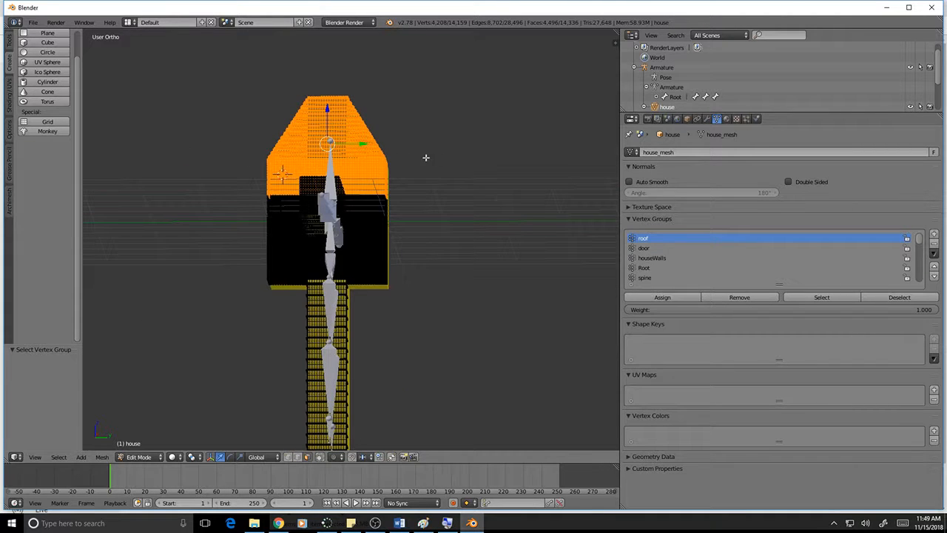
{"action": "middle_click_drag", "start_coordinate": [439, 167], "coordinate": [546, 114]}
- Clear the mesh selection, switch to edge selection mode and view the house straight from the front
{"action": "scroll", "coordinate": [458, 116], "scroll_direction": "up", "scroll_amount": 3}
{"action": "scroll", "coordinate": [495, 127], "scroll_direction": "up", "scroll_amount": 6}
{"action": "key", "text": "a"}
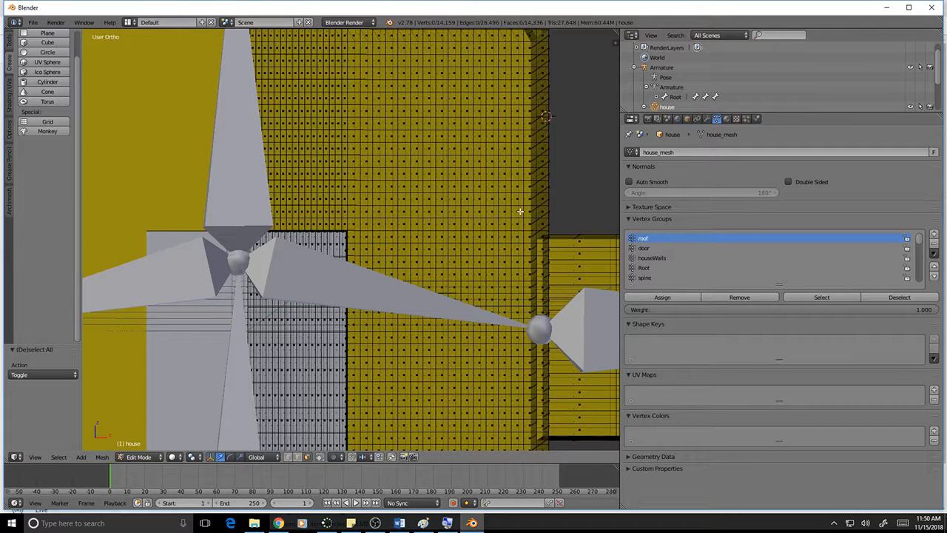
{"action": "left_click", "coordinate": [298, 456]}
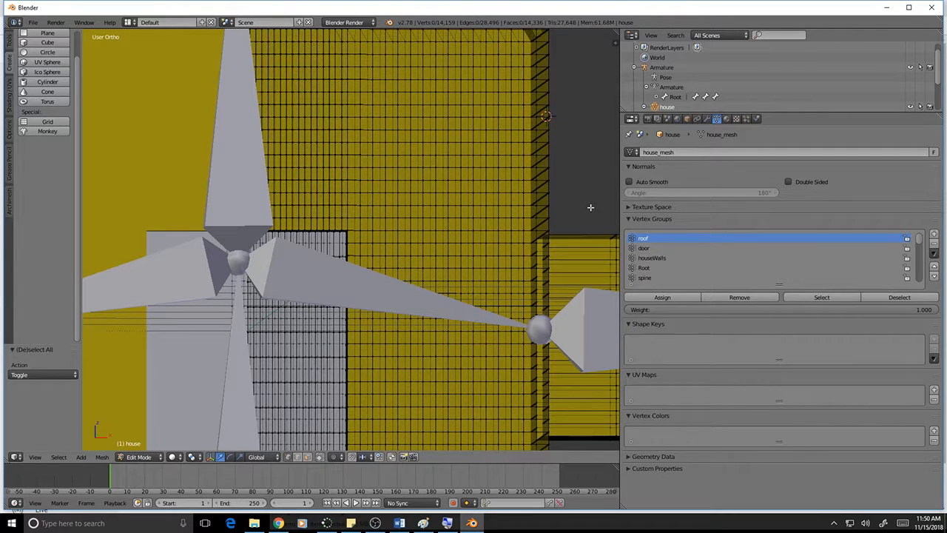
{"action": "key", "text": "KP_1"}
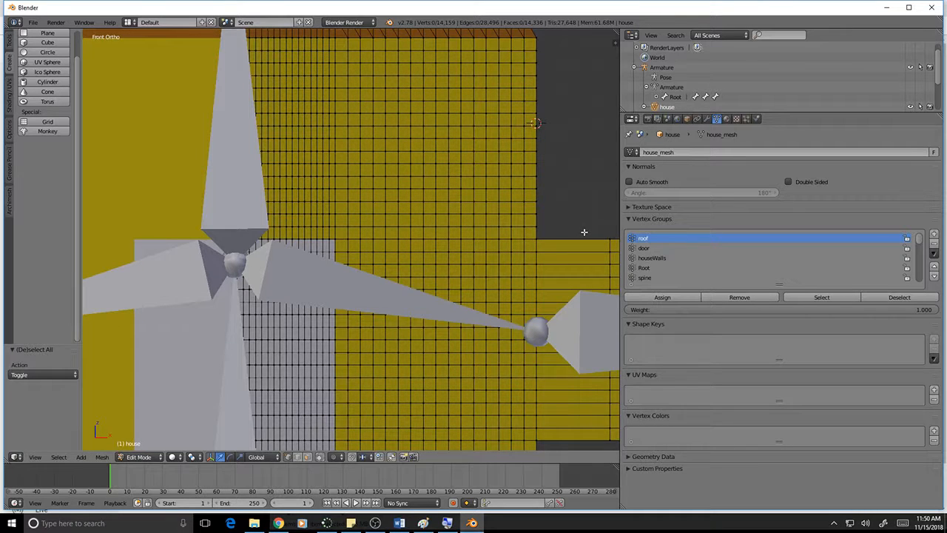
- Box-select the roof geometry on the editable half of the house, from the peak to the top of the walls
{"action": "key", "text": "b"}
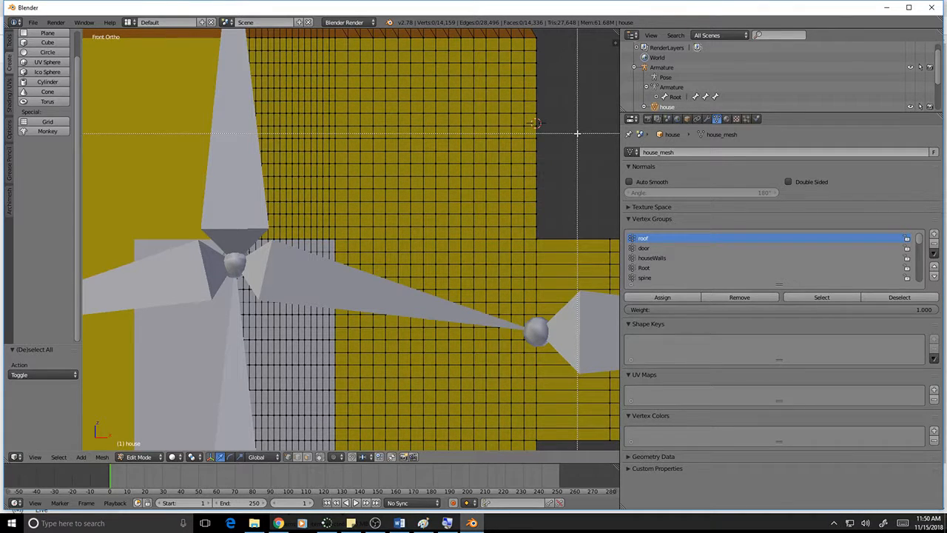
{"action": "left_click_drag", "start_coordinate": [577, 43], "coordinate": [551, 71]}
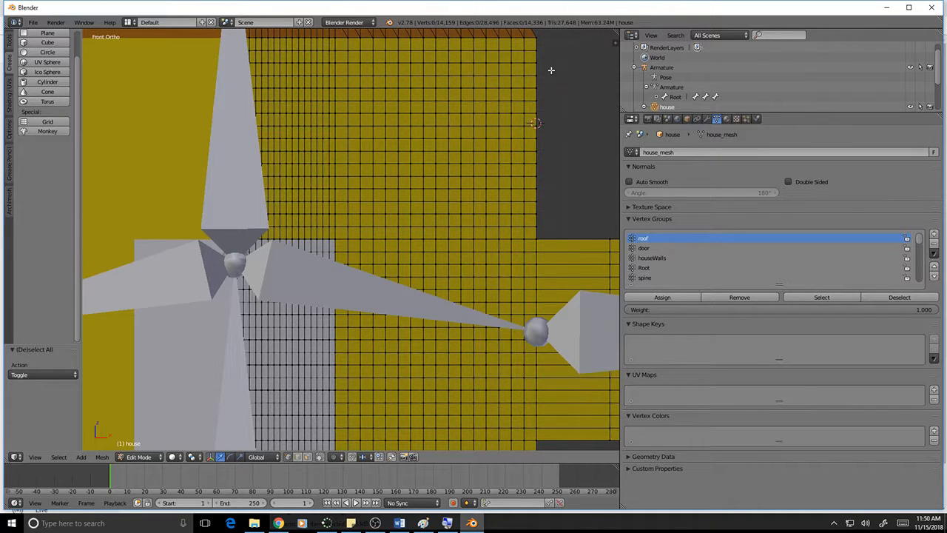
{"action": "scroll", "coordinate": [551, 70], "scroll_direction": "down", "scroll_amount": 5}
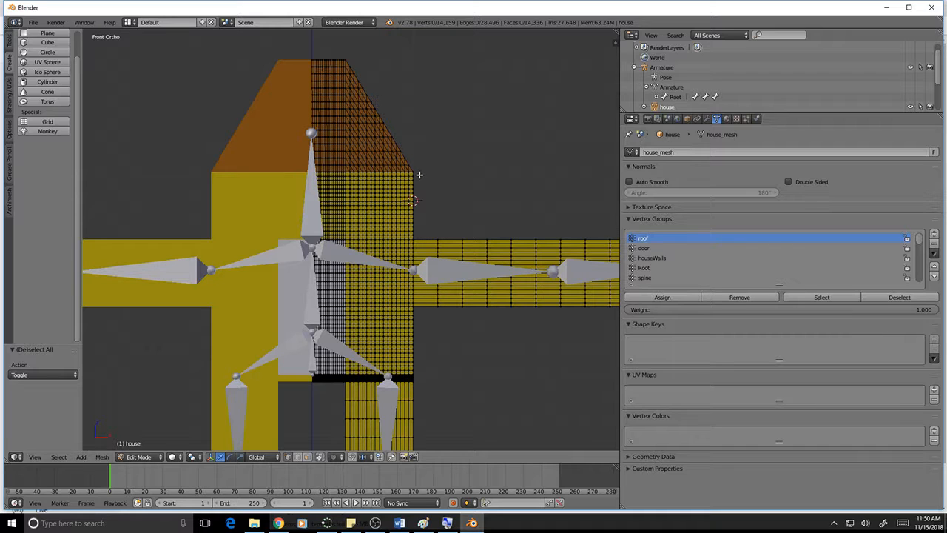
{"action": "left_click", "coordinate": [419, 174]}
{"action": "left_click", "coordinate": [543, 172]}
{"action": "key", "text": "b"}
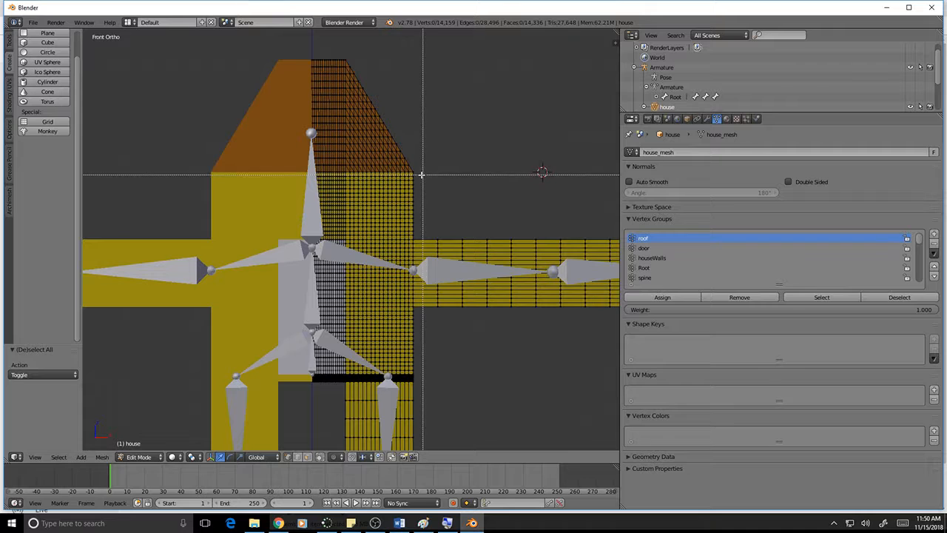
{"action": "left_click_drag", "start_coordinate": [422, 173], "coordinate": [296, 50]}
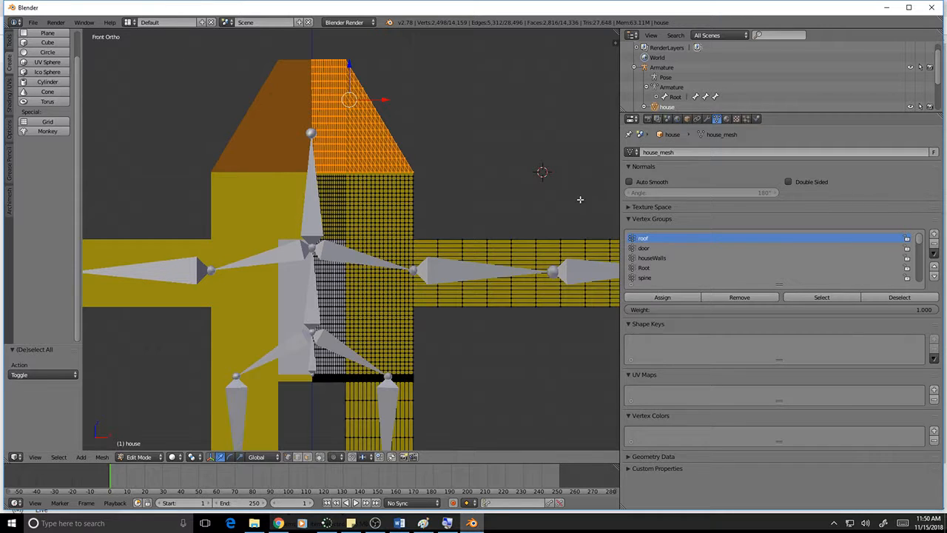
- Deselect the roof geometry and select the vertices assigned to the door vertex group
{"action": "left_click", "coordinate": [645, 248]}
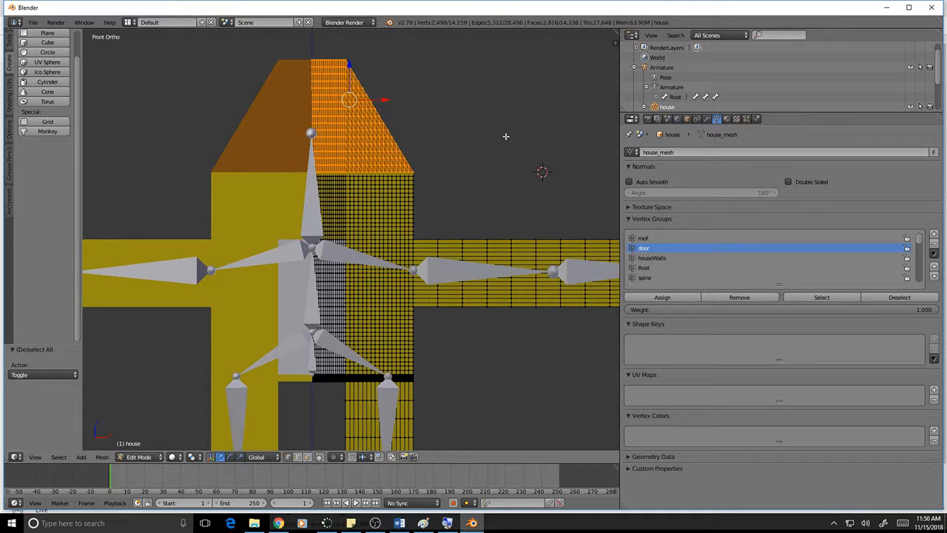
{"action": "key", "text": "a"}
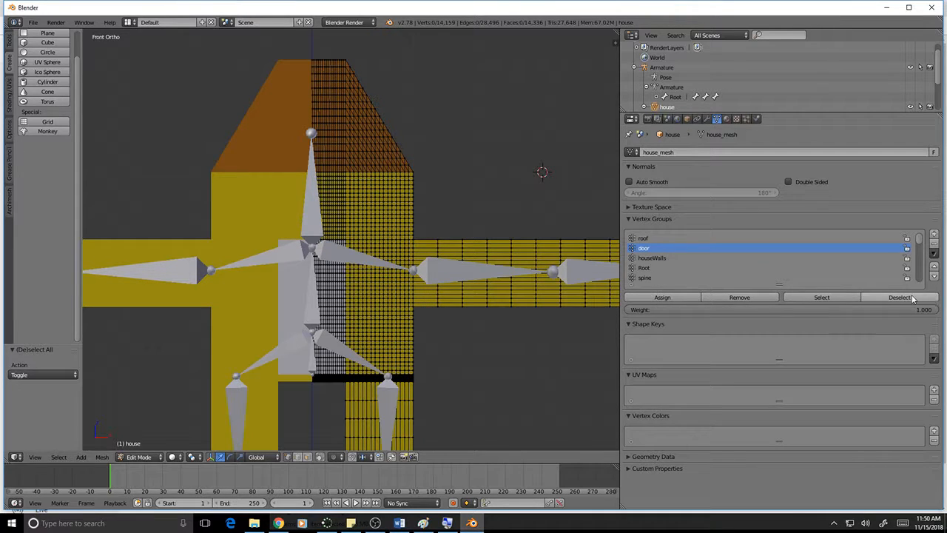
{"action": "left_click", "coordinate": [832, 297]}
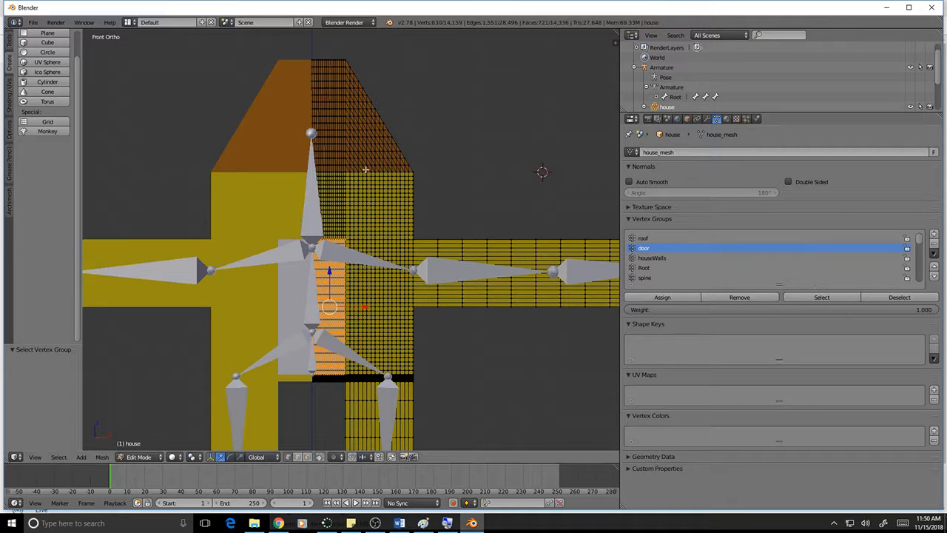
- Clear the mesh selection, select the vertices of the houseWalls vertex group and examine how far they extend
{"action": "key", "text": "a"}
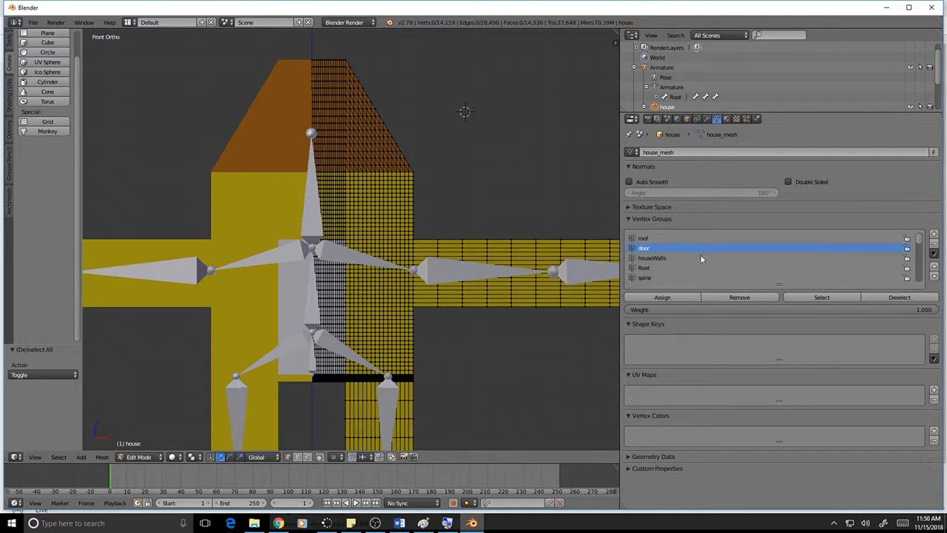
{"action": "left_click", "coordinate": [663, 259]}
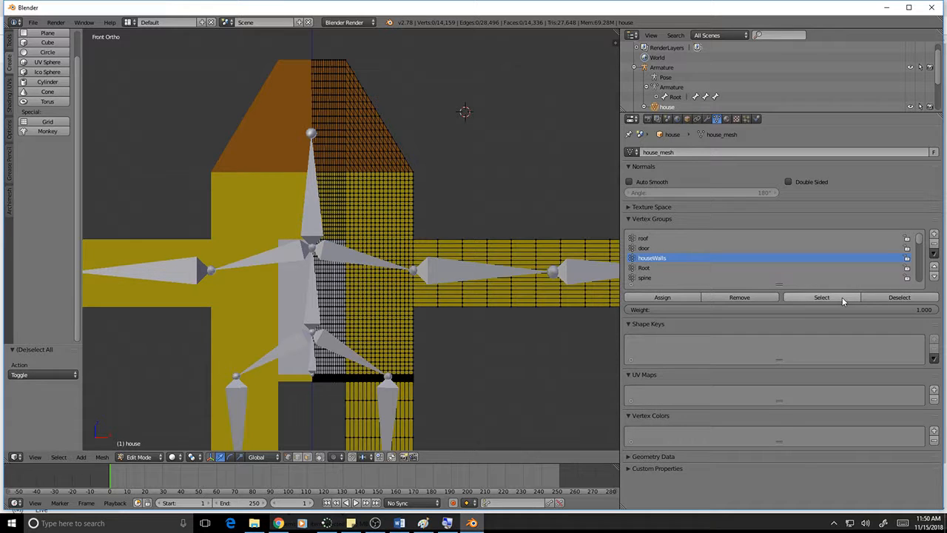
{"action": "left_click", "coordinate": [843, 297]}
{"action": "scroll", "coordinate": [505, 189], "scroll_direction": "down", "scroll_amount": 5}
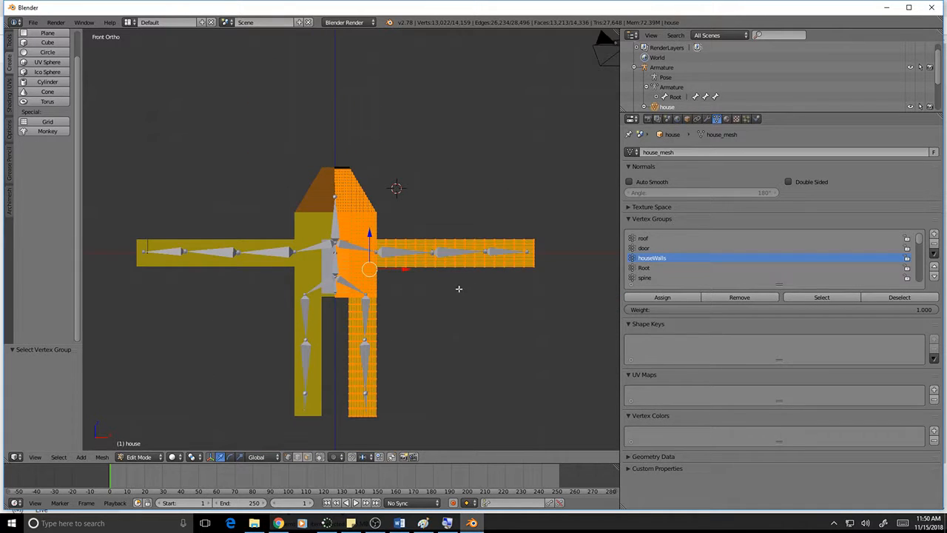
{"action": "scroll", "coordinate": [436, 211], "scroll_direction": "up", "scroll_amount": 4}
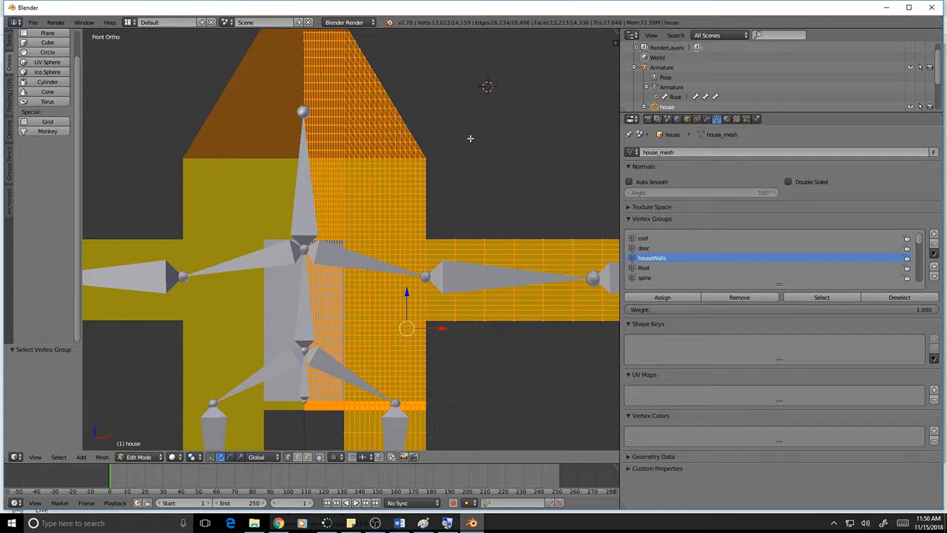
{"action": "scroll", "coordinate": [456, 149], "scroll_direction": "down", "scroll_amount": 1}
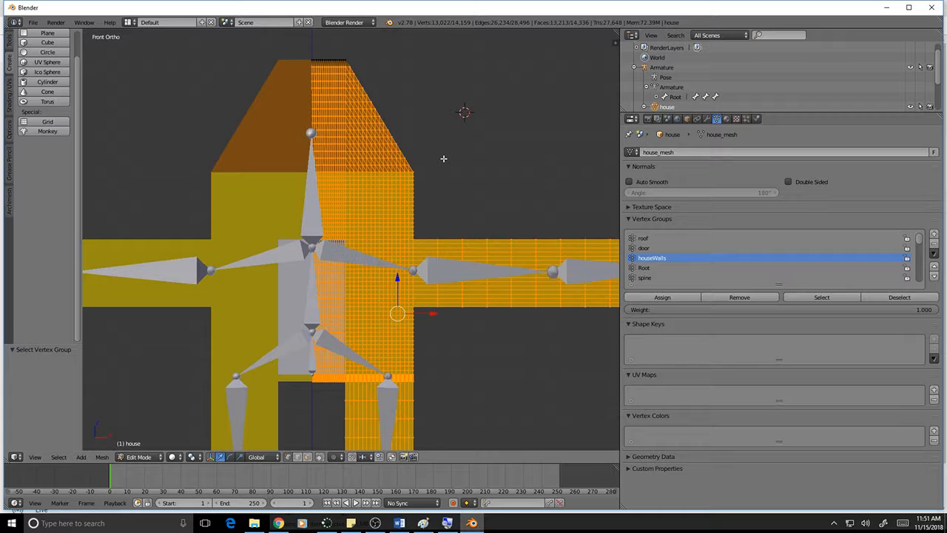
- Box-deselect the roof geometry and assign the remaining selection to the houseWalls vertex group
{"action": "key", "text": "b"}
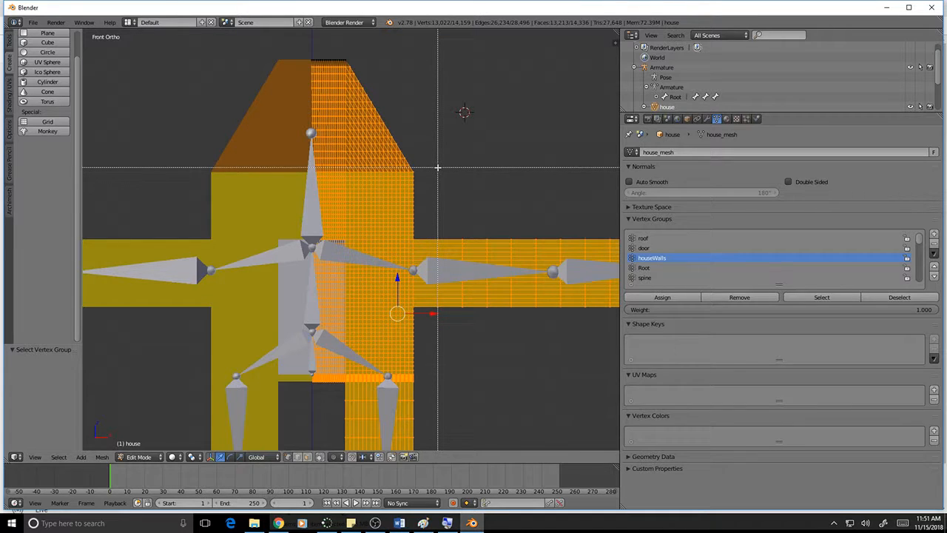
{"action": "left_click_drag", "start_coordinate": [438, 167], "coordinate": [242, 51]}
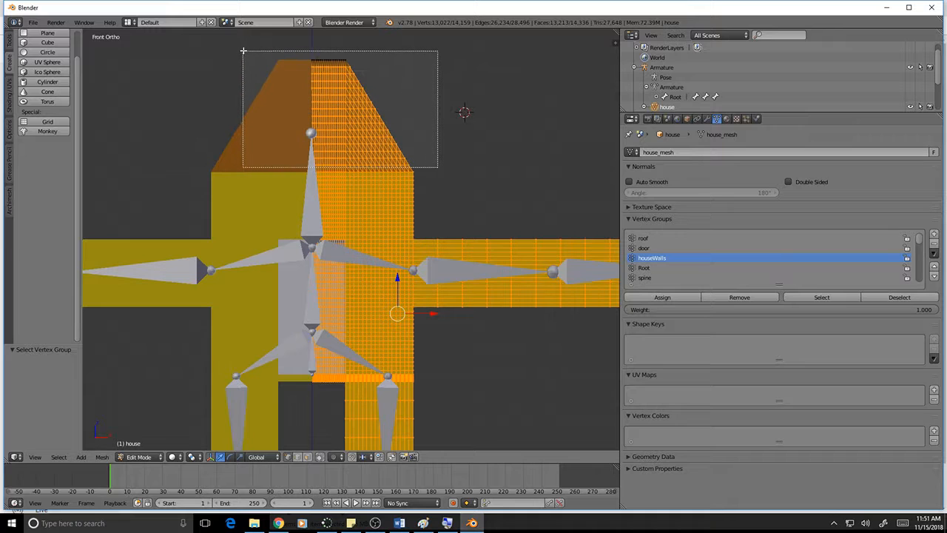
{"action": "middle_click_drag", "start_coordinate": [243, 51], "coordinate": [243, 50]}
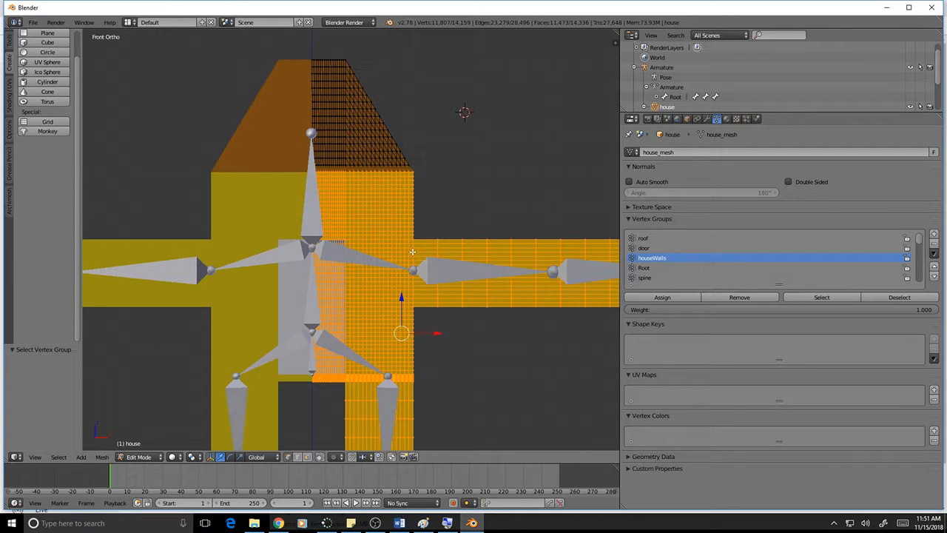
{"action": "left_click", "coordinate": [666, 298]}
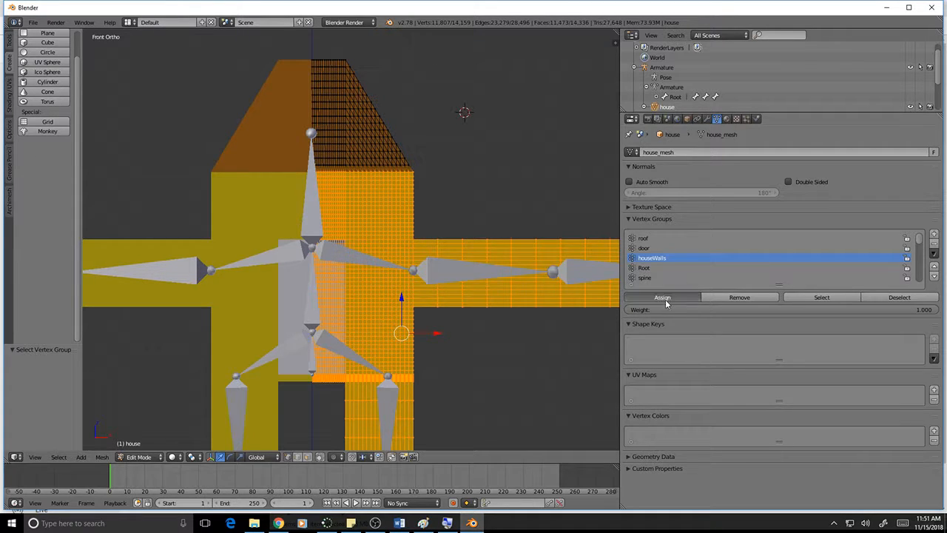
- Look through the house mesh's whole list of vertex groups, from the roof group down to foot.R
{"action": "scroll", "coordinate": [680, 248], "scroll_direction": "down", "scroll_amount": 5}
{"action": "scroll", "coordinate": [680, 248], "scroll_direction": "down", "scroll_amount": 3}
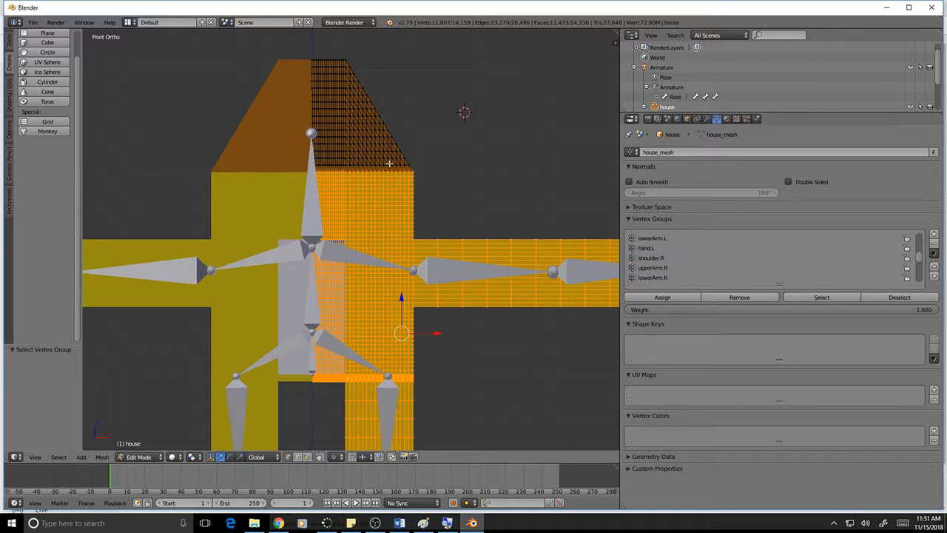
{"action": "right_click", "coordinate": [313, 213]}
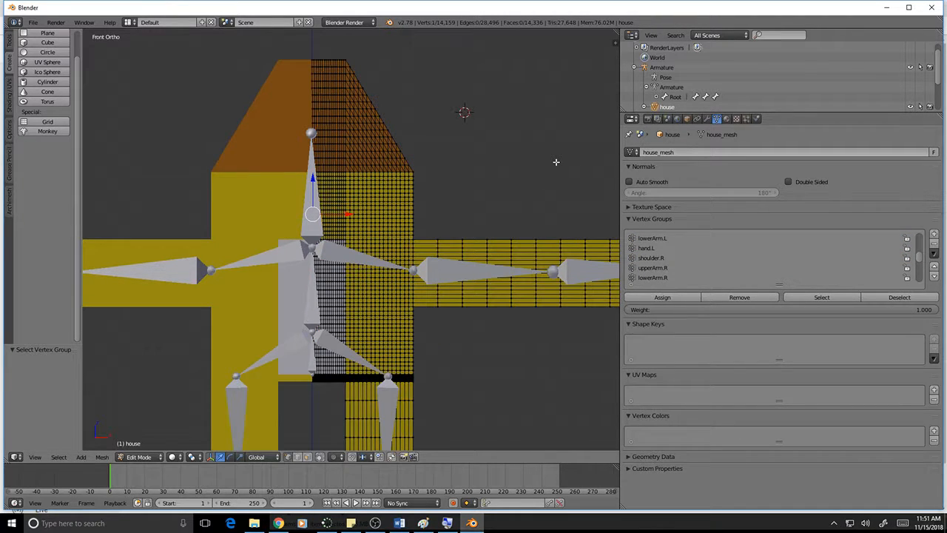
{"action": "scroll", "coordinate": [655, 257], "scroll_direction": "down", "scroll_amount": 5}
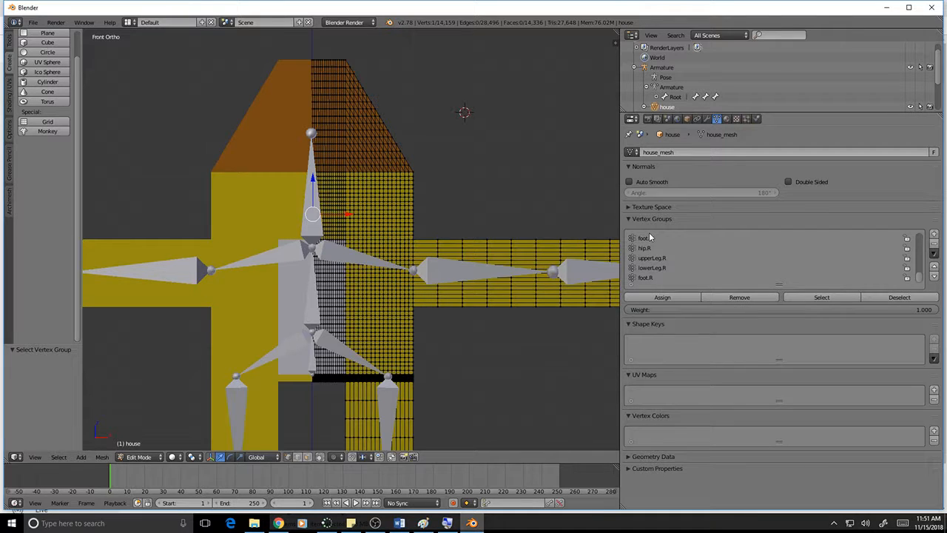
{"action": "scroll", "coordinate": [650, 248], "scroll_direction": "up", "scroll_amount": 6}
{"action": "scroll", "coordinate": [654, 254], "scroll_direction": "up", "scroll_amount": 5}
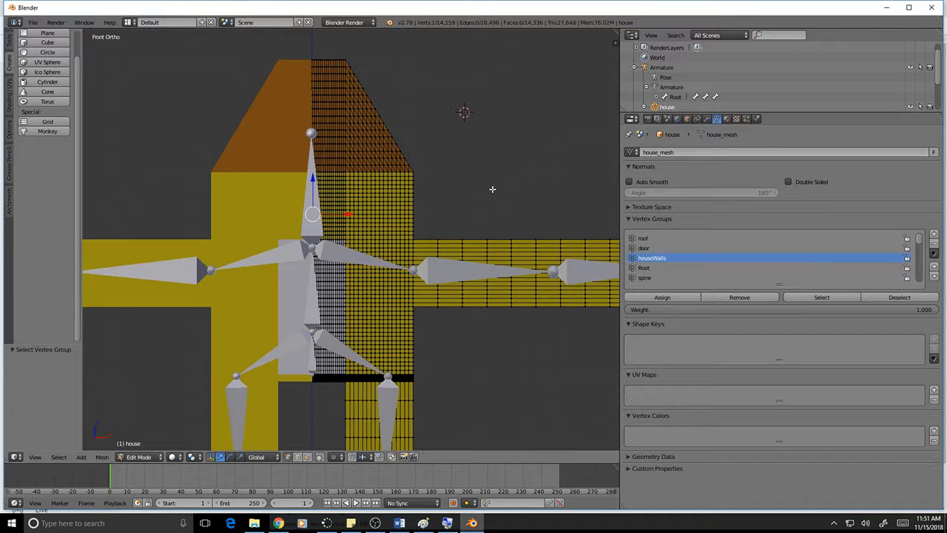
- Switch from the house mesh to editing the armature, select the head bone and show its bone properties
{"action": "key", "text": "Tab"}
{"action": "right_click", "coordinate": [324, 238]}
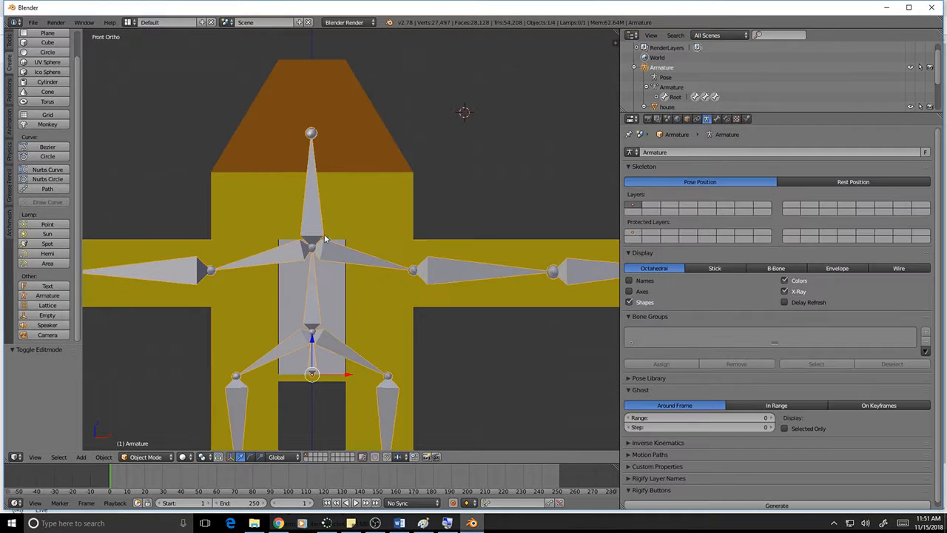
{"action": "key", "text": "Tab"}
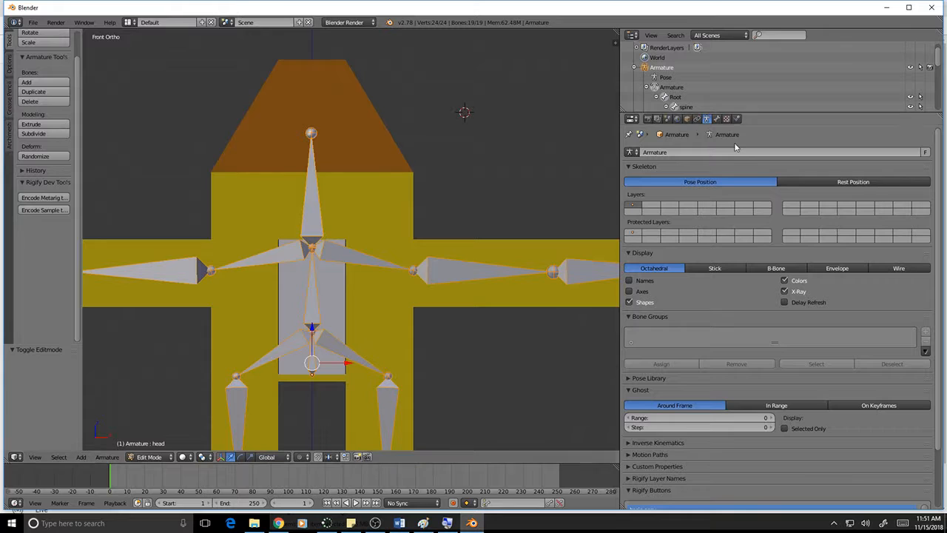
{"action": "right_click", "coordinate": [313, 225]}
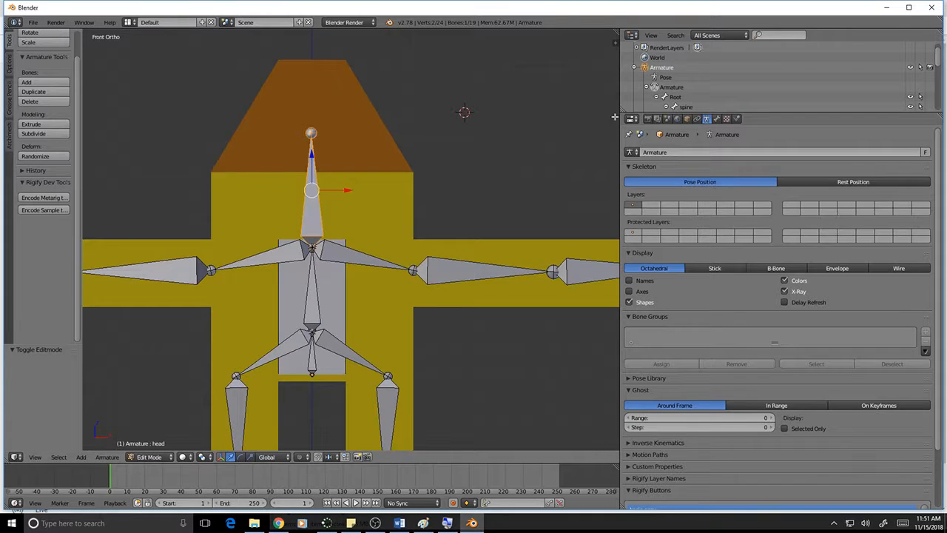
{"action": "left_click", "coordinate": [716, 119]}
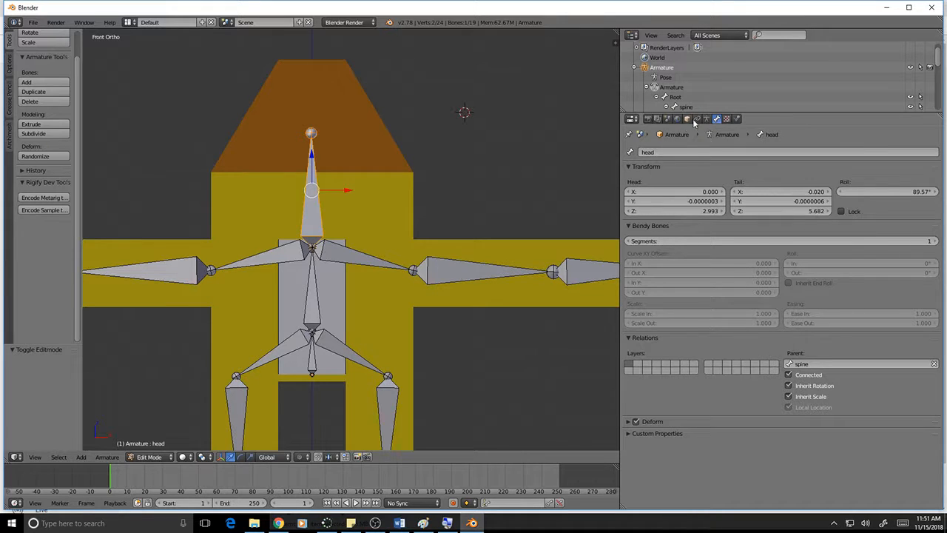
- Return to editing the house mesh and make the head vertex group active in its mesh data
{"action": "key", "text": "Tab"}
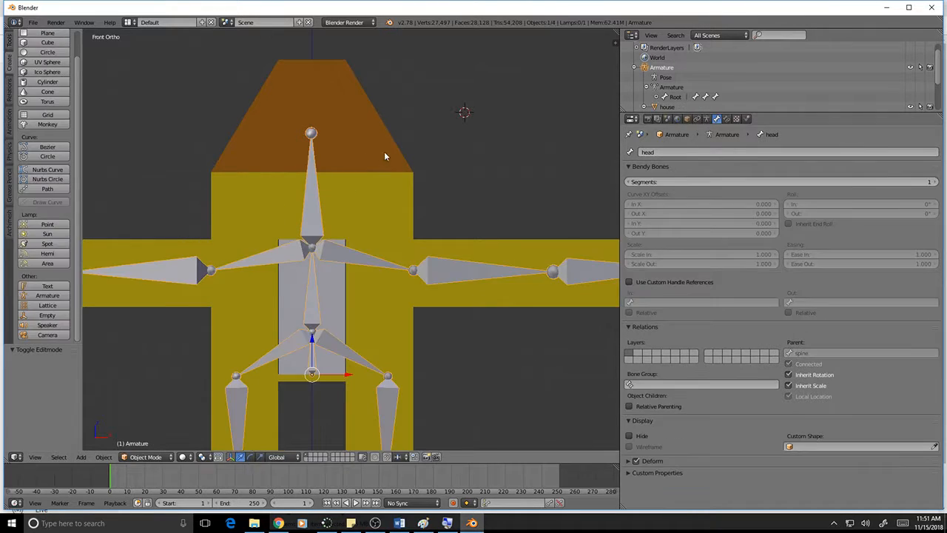
{"action": "right_click", "coordinate": [383, 200]}
{"action": "key", "text": "Tab"}
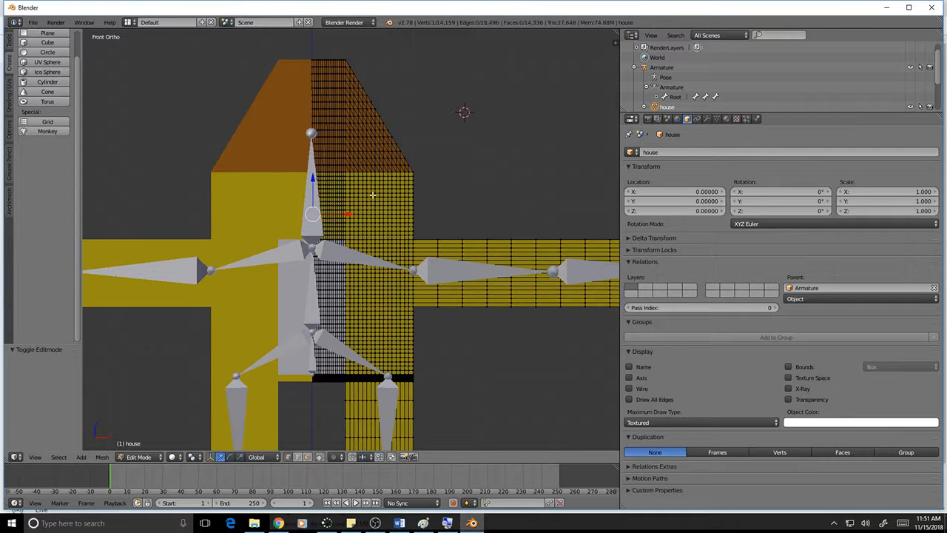
{"action": "left_click", "coordinate": [716, 120]}
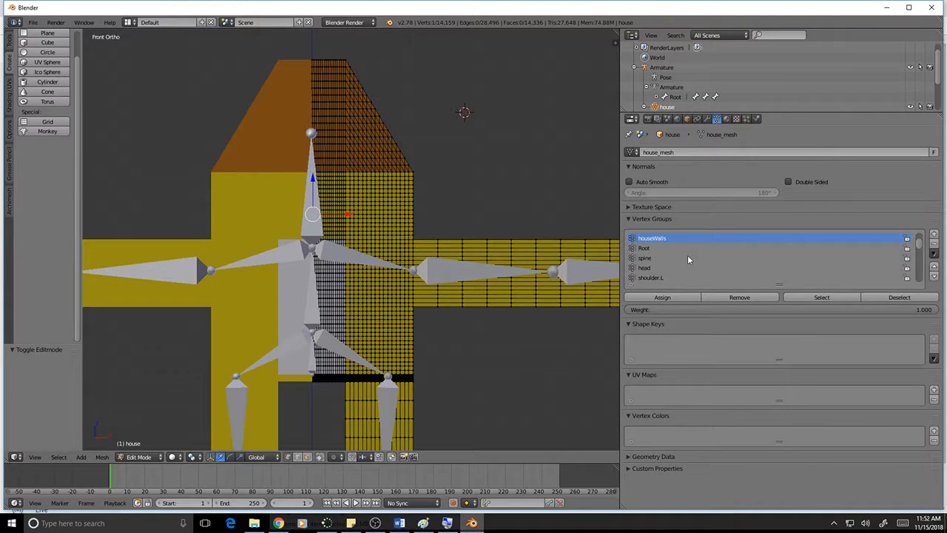
{"action": "scroll", "coordinate": [650, 259], "scroll_direction": "down", "scroll_amount": 1}
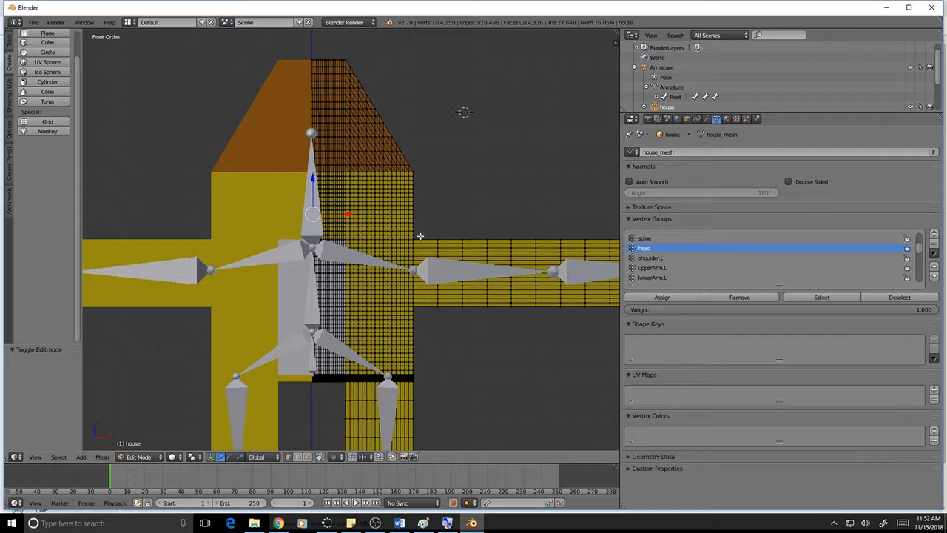
- Box-select the editable half of the house above the arms and assign it to the head vertex group
{"action": "key", "text": "b"}
{"action": "left_click_drag", "start_coordinate": [421, 235], "coordinate": [180, 42]}
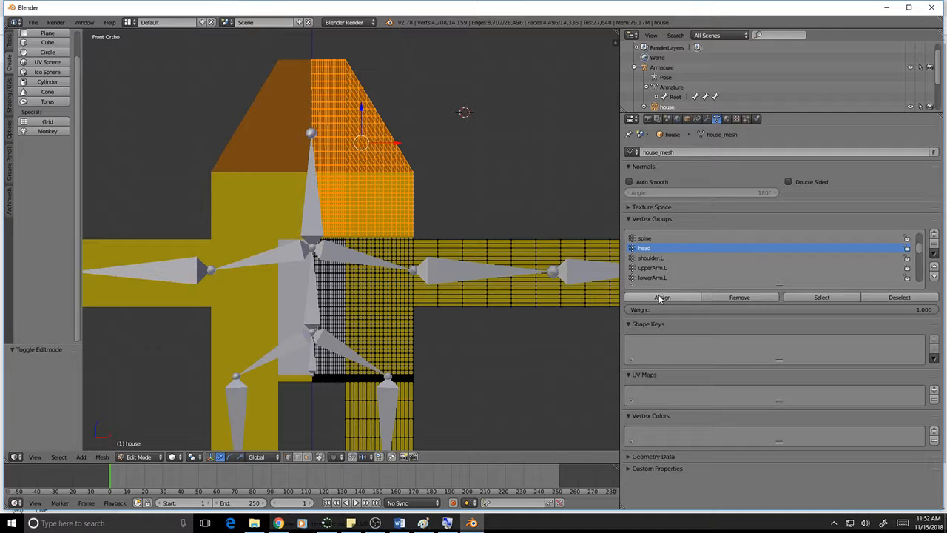
{"action": "left_click", "coordinate": [660, 298]}
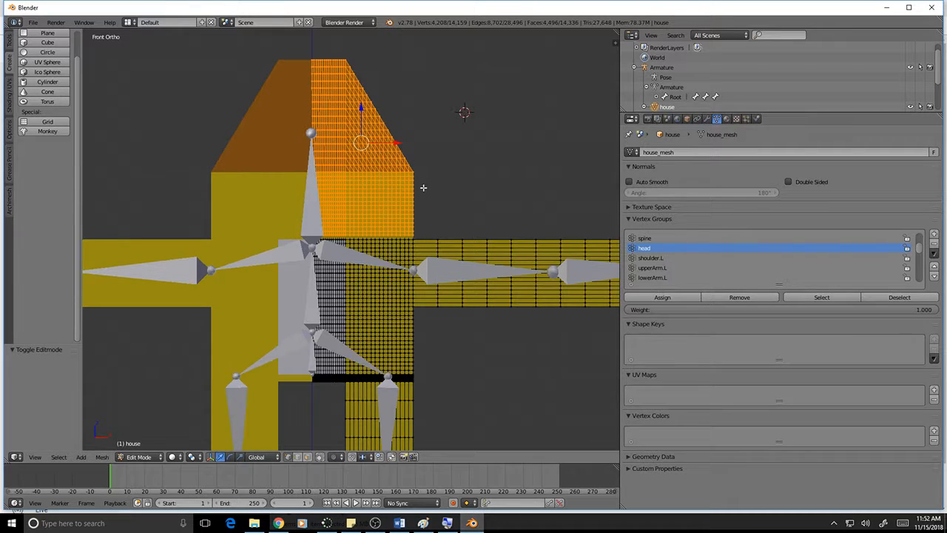
- Select all vertices of the head vertex group, remove them from it, and check the group by selecting its vertices again
{"action": "key", "text": "a"}
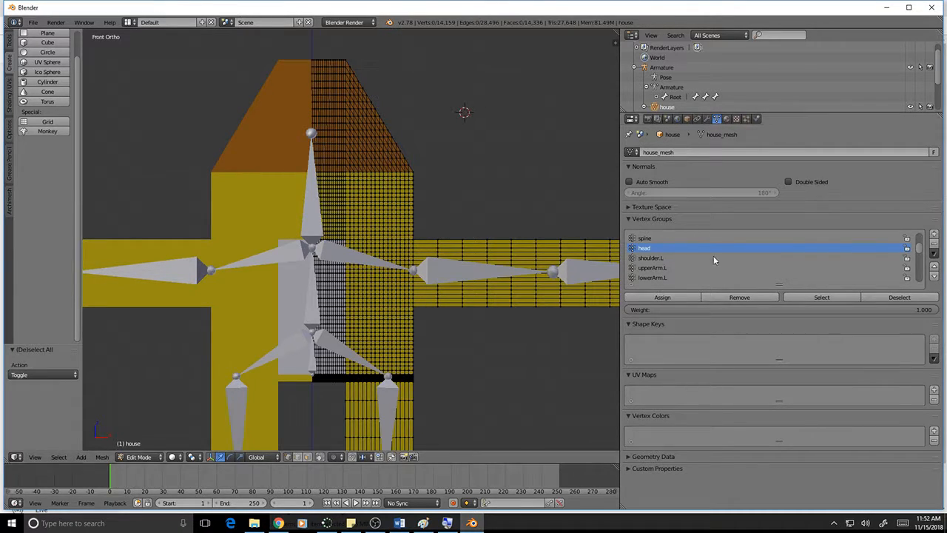
{"action": "left_click", "coordinate": [823, 298]}
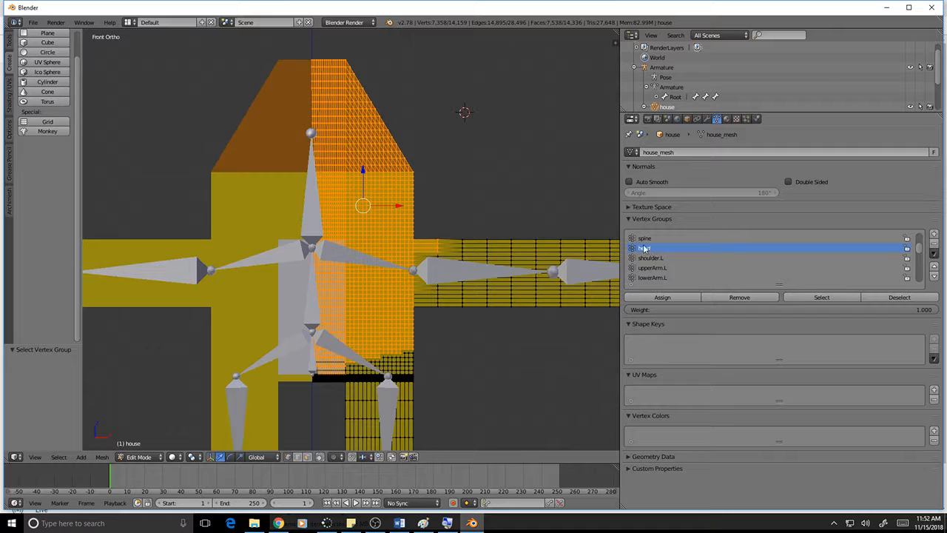
{"action": "left_click", "coordinate": [740, 297]}
{"action": "key", "text": "a"}
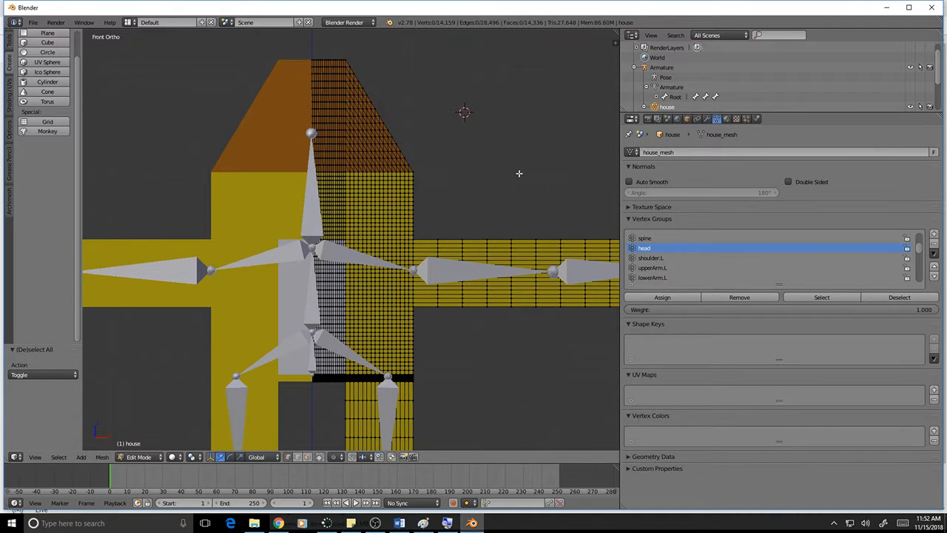
{"action": "left_click", "coordinate": [821, 297]}
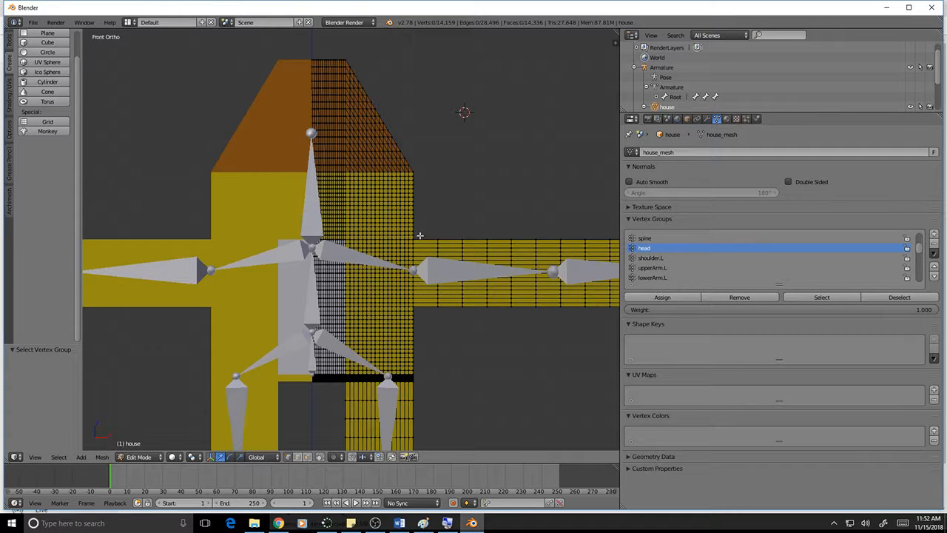
- Box-select only the geometry above the arms, including the roof, and assign it to the emptied head vertex group
{"action": "key", "text": "b"}
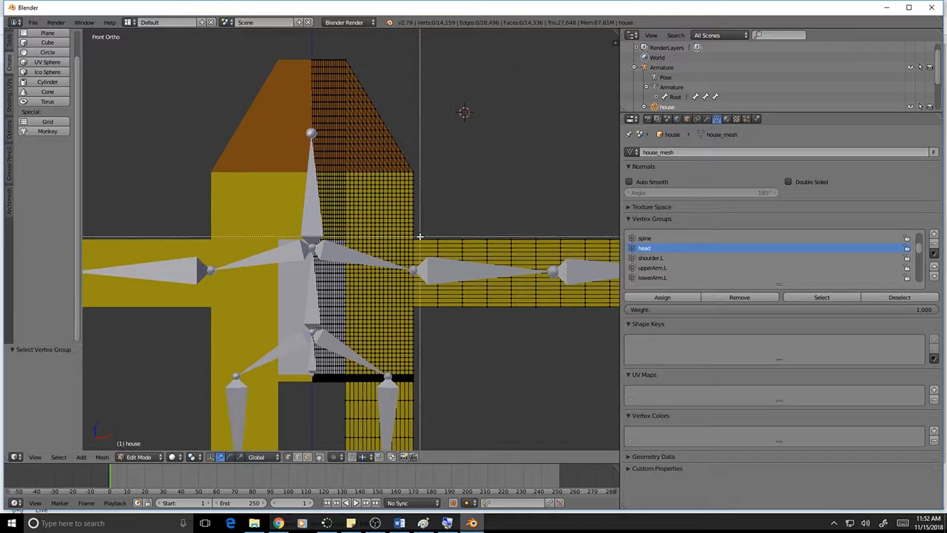
{"action": "left_click_drag", "start_coordinate": [420, 237], "coordinate": [191, 49]}
{"action": "middle_click_drag", "start_coordinate": [514, 126], "coordinate": [592, 170]}
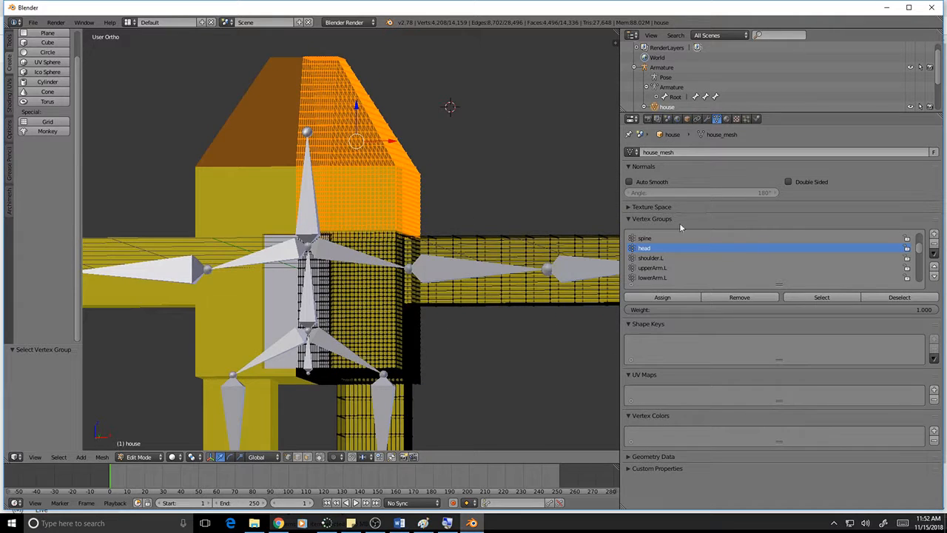
{"action": "left_click", "coordinate": [666, 297]}
- Clear the selection, select the head group's vertices to check their extent, and deselect them
{"action": "key", "text": "a"}
{"action": "left_click", "coordinate": [828, 297]}
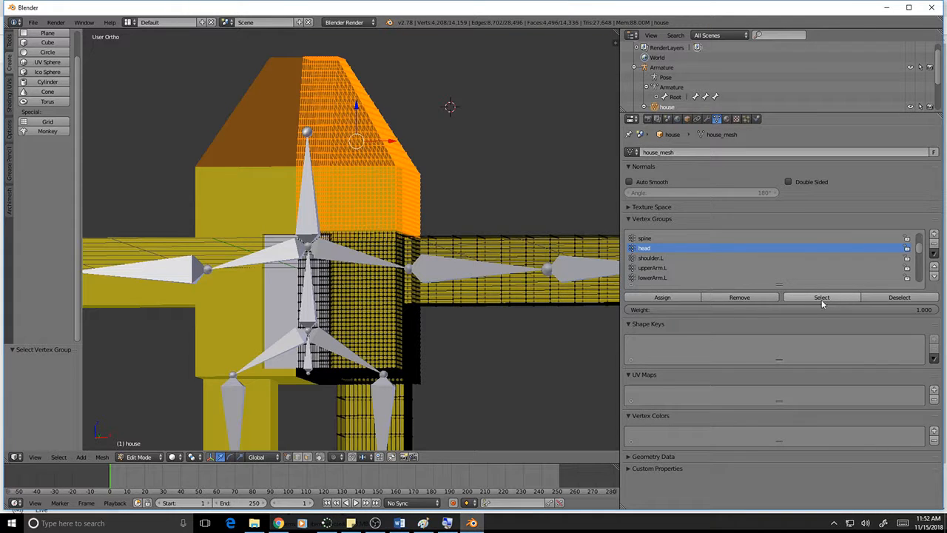
{"action": "left_click", "coordinate": [895, 298]}
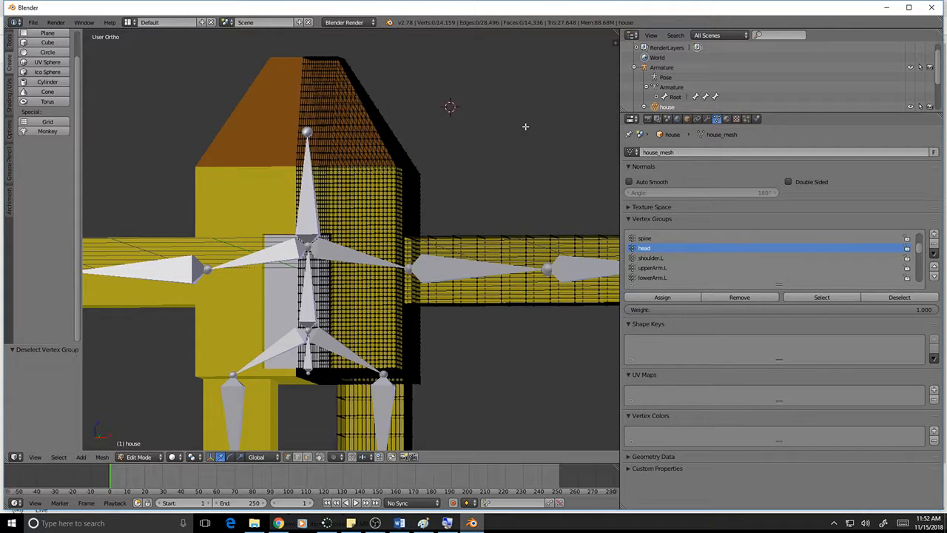
- Leave mesh editing, select the armature and switch it to Pose Mode
{"action": "key", "text": "Tab"}
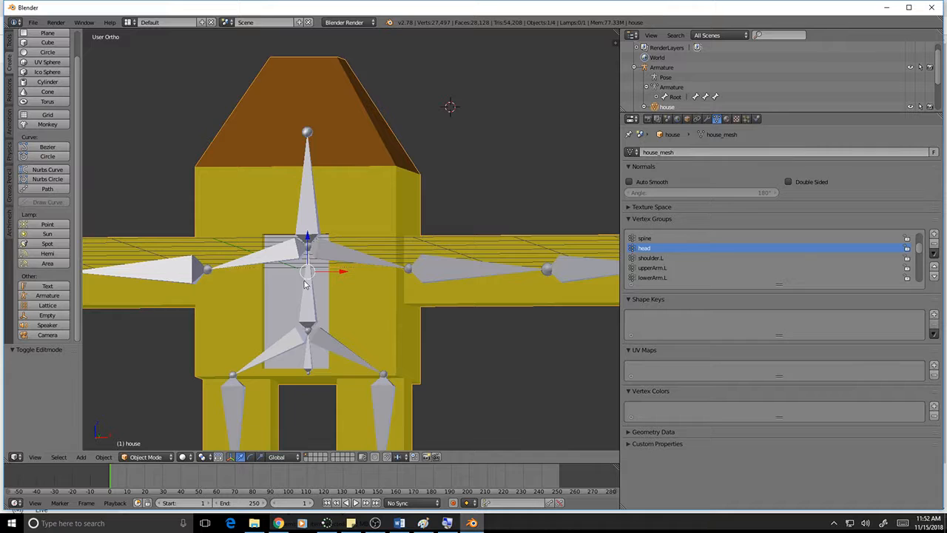
{"action": "right_click", "coordinate": [309, 225]}
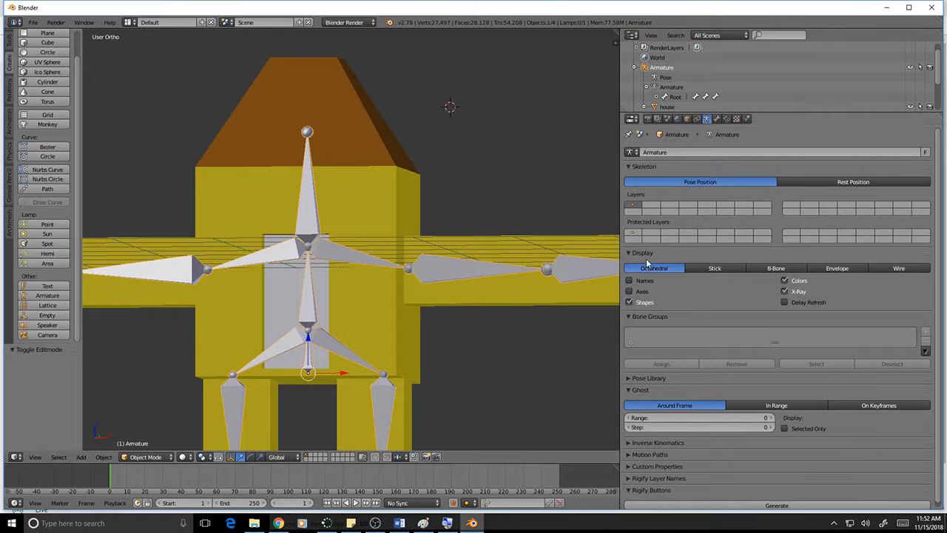
{"action": "left_click", "coordinate": [167, 457]}
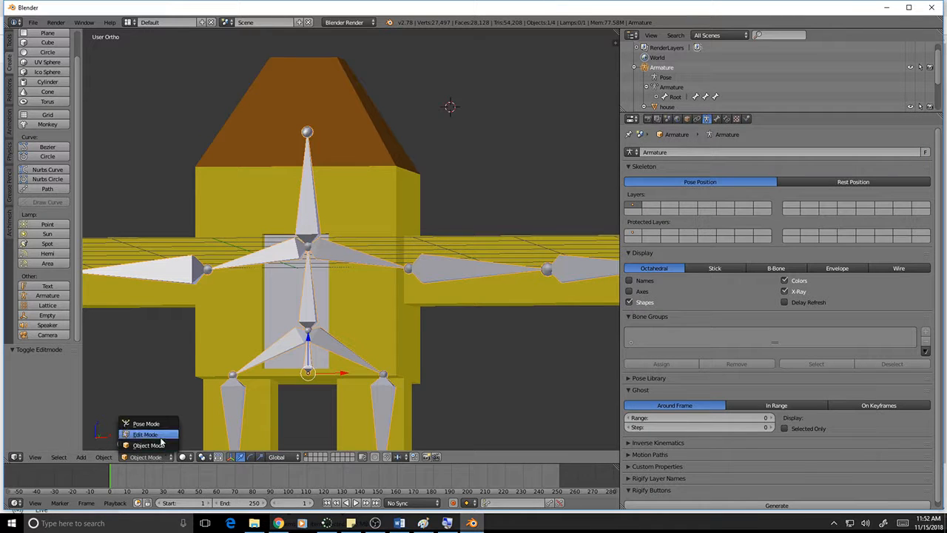
{"action": "left_click", "coordinate": [146, 423]}
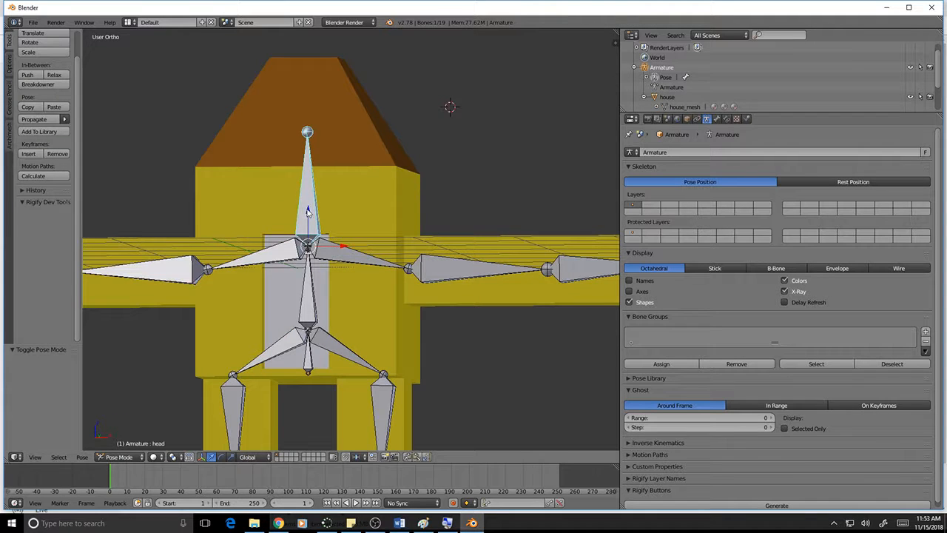
- Test the deformation by rotating the head bone about the global Z axis in both directions, and clear the bone's rotation
{"action": "key", "text": "r"}
{"action": "key", "text": "z"}
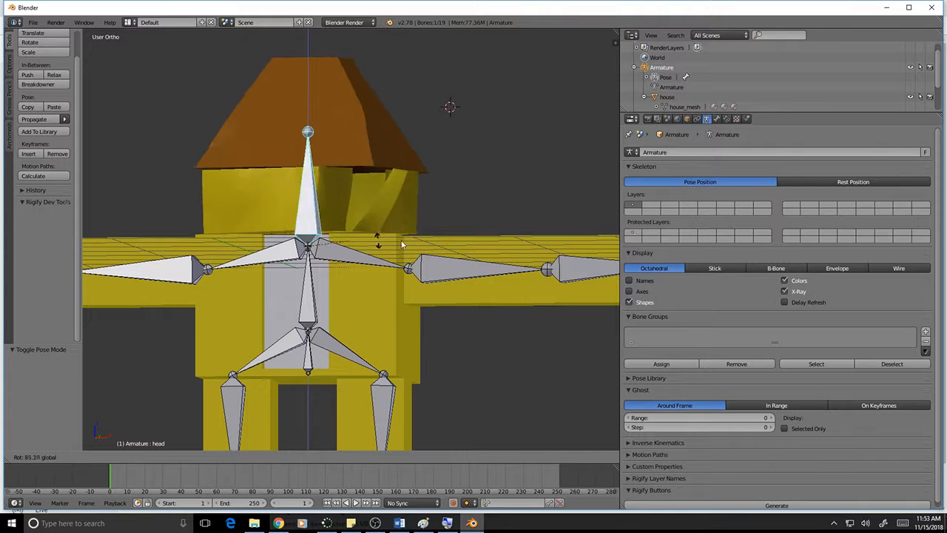
{"action": "left_click_drag", "start_coordinate": [457, 230], "coordinate": [305, 230]}
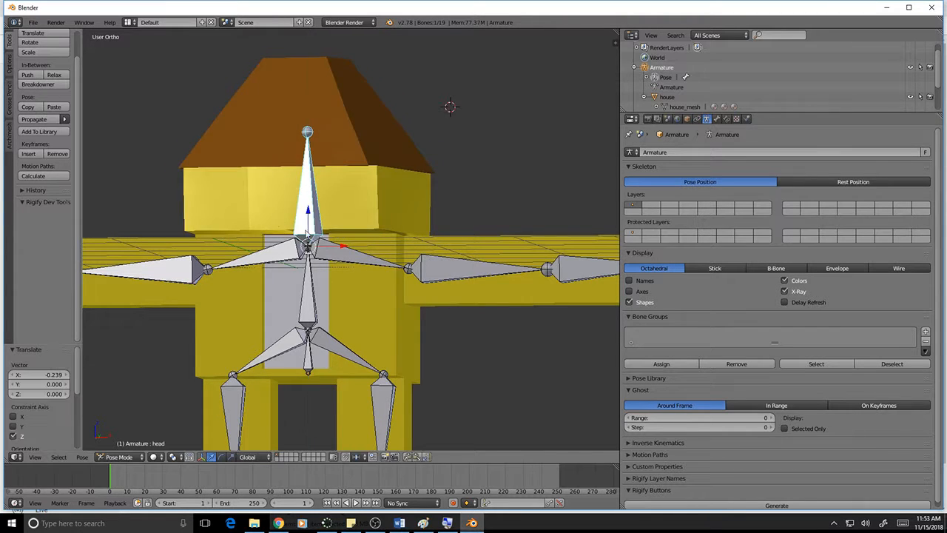
{"action": "middle_click_drag", "start_coordinate": [345, 262], "coordinate": [363, 267]}
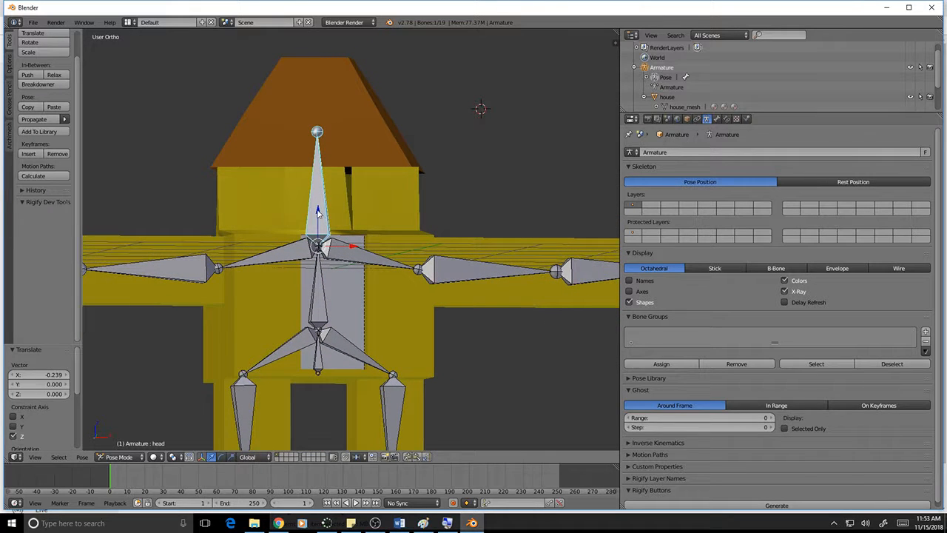
{"action": "left_click_drag", "start_coordinate": [317, 211], "coordinate": [416, 167]}
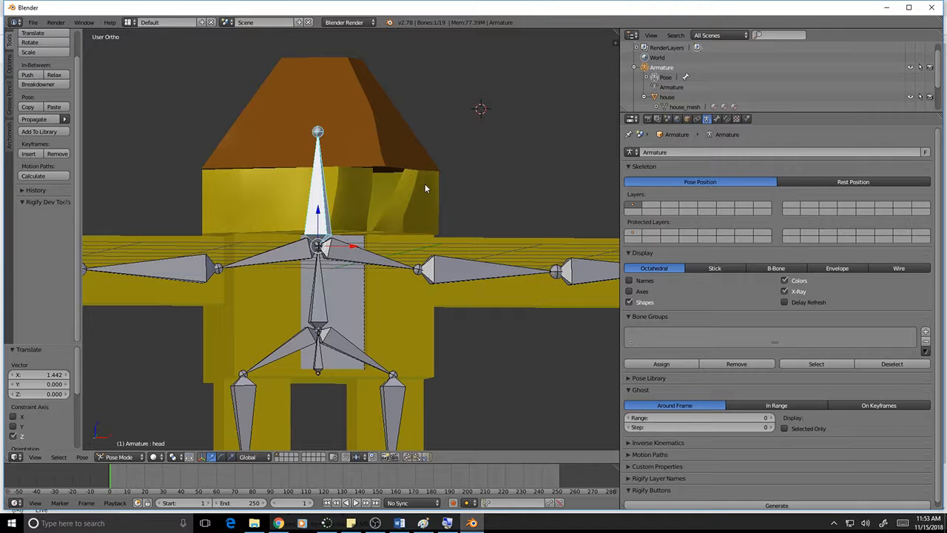
{"action": "key", "text": "alt+r"}
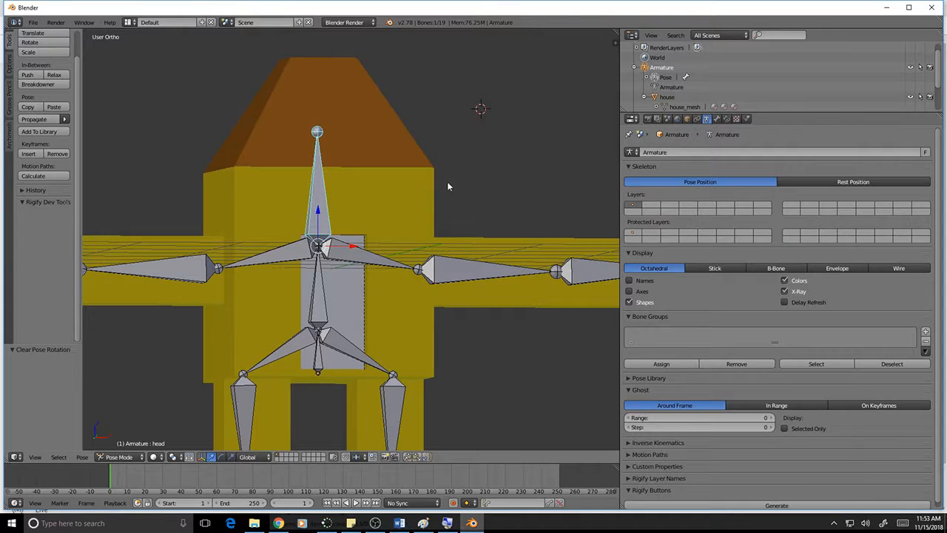
- Select the house mesh and switch it to Edit Mode
{"action": "scroll", "coordinate": [447, 180], "scroll_direction": "up", "scroll_amount": 4}
{"action": "scroll", "coordinate": [447, 181], "scroll_direction": "down", "scroll_amount": 3}
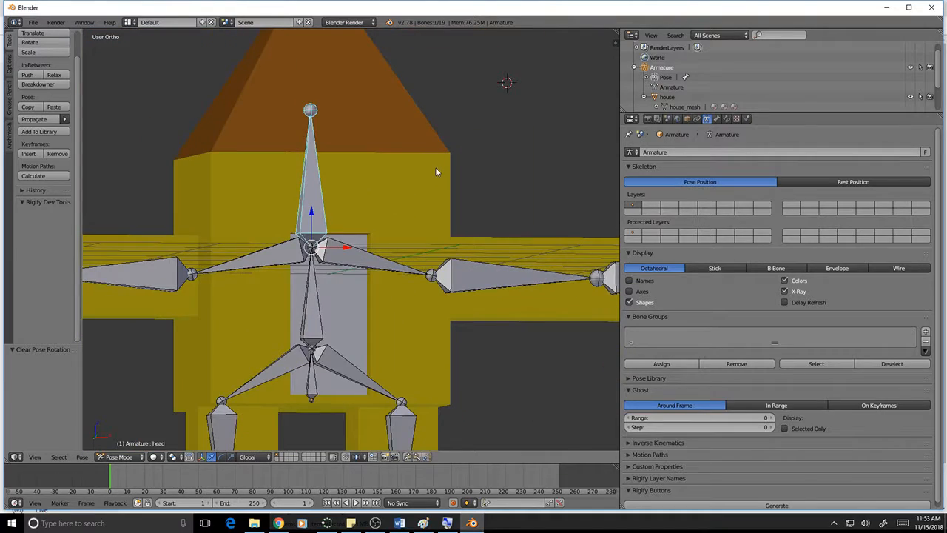
{"action": "right_click", "coordinate": [436, 168]}
{"action": "key", "text": "Tab"}
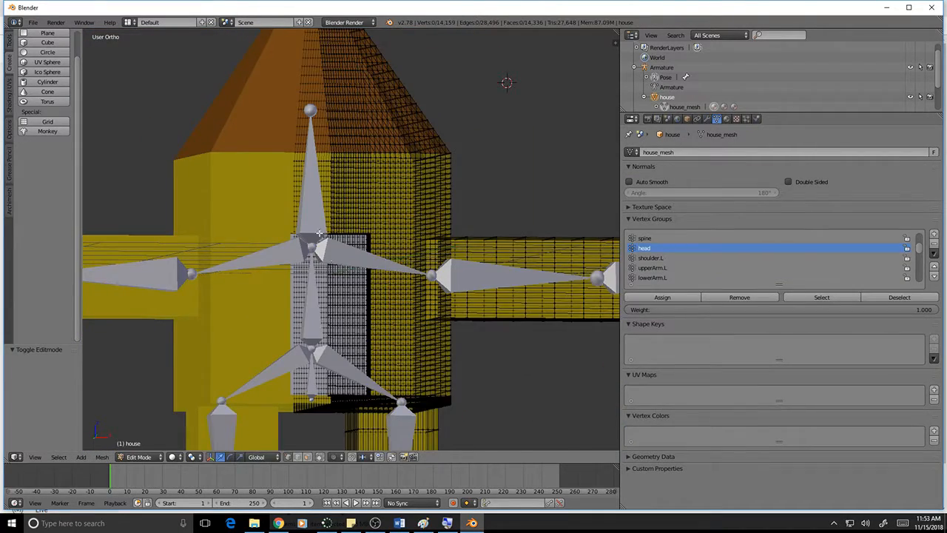
- Box-select the mesh's vertices above the arms, remove doubles among them with a merge distance of 0.0001, and deselect everything
{"action": "scroll", "coordinate": [320, 233], "scroll_direction": "up", "scroll_amount": 3}
{"action": "middle_click_drag", "start_coordinate": [376, 201], "coordinate": [349, 195]}
{"action": "scroll", "coordinate": [348, 194], "scroll_direction": "down", "scroll_amount": 4}
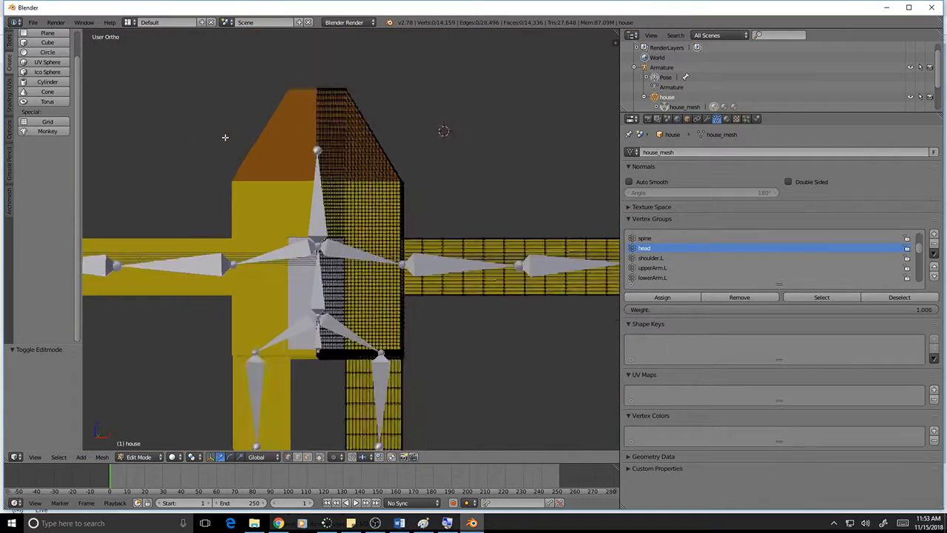
{"action": "scroll", "coordinate": [242, 167], "scroll_direction": "up", "scroll_amount": 2}
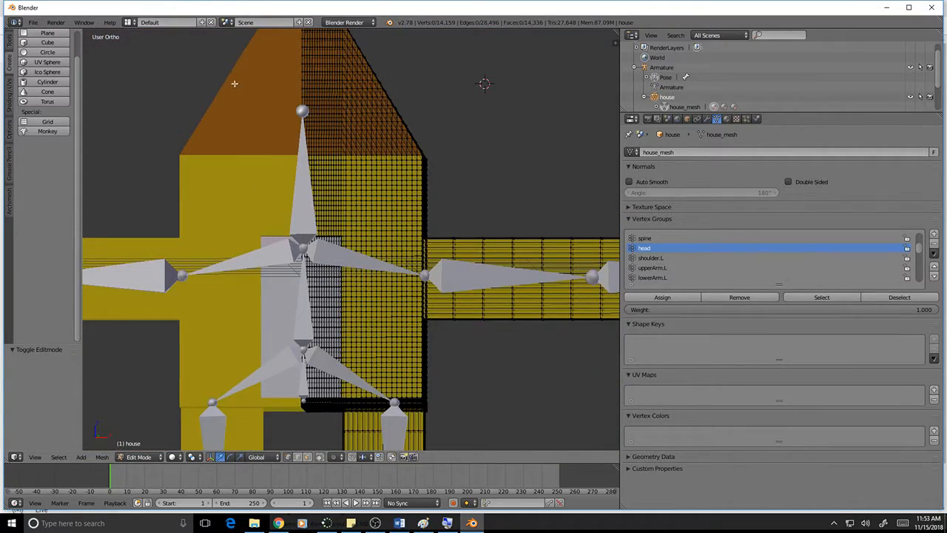
{"action": "key", "text": "b"}
{"action": "left_click_drag", "start_coordinate": [185, 55], "coordinate": [494, 224]}
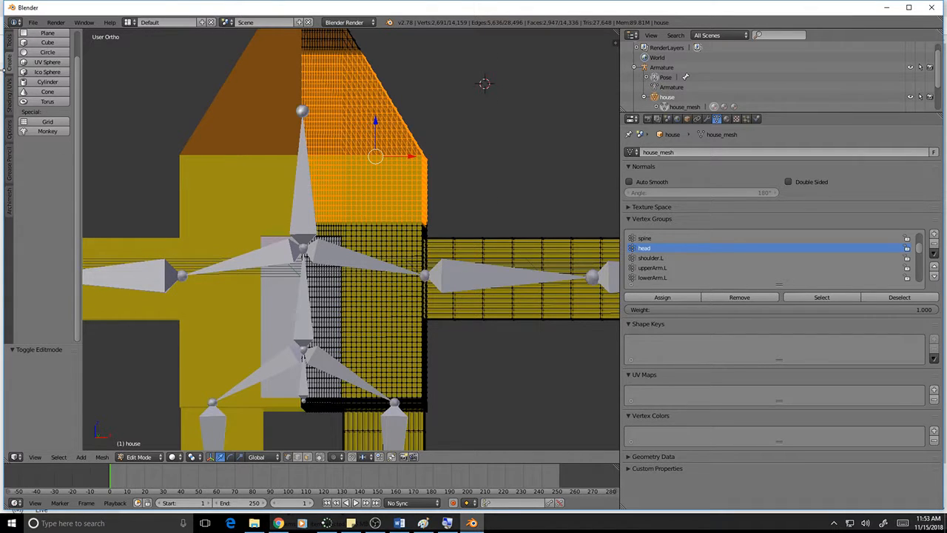
{"action": "left_click", "coordinate": [8, 43]}
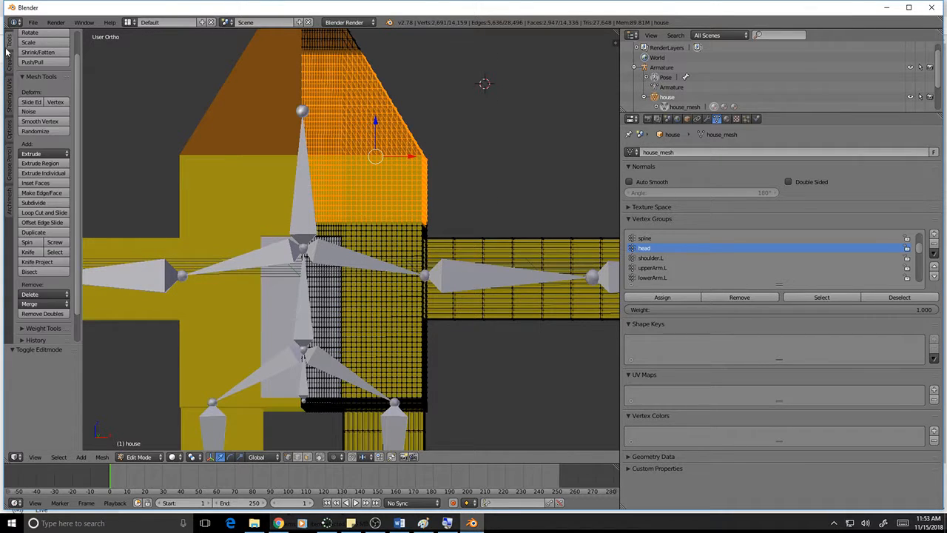
{"action": "left_click", "coordinate": [43, 314]}
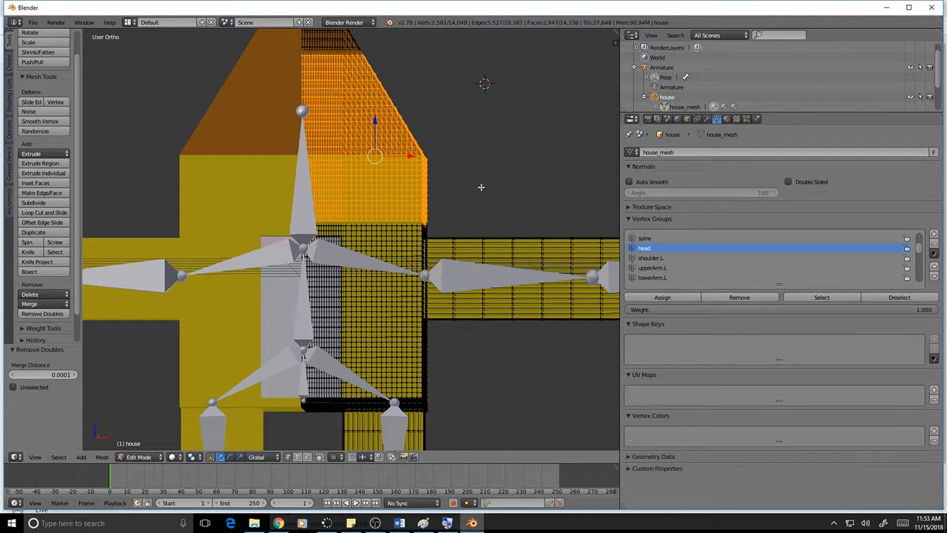
{"action": "key", "text": "a"}
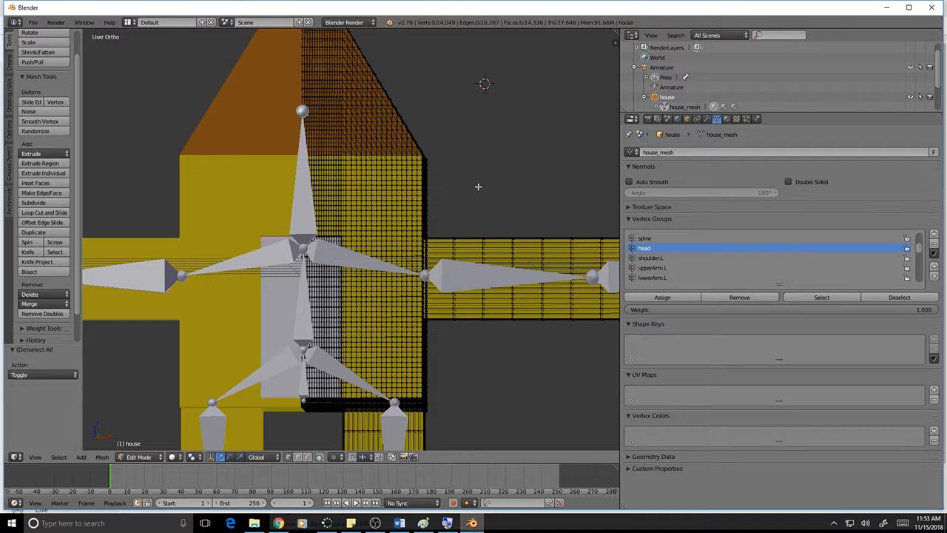
- Leave mesh editing, put the armature in Pose Mode and rotate the head bone about the global Z axis to test the deformation
{"action": "left_click", "coordinate": [156, 457]}
{"action": "right_click", "coordinate": [302, 224]}
{"action": "key", "text": "Tab"}
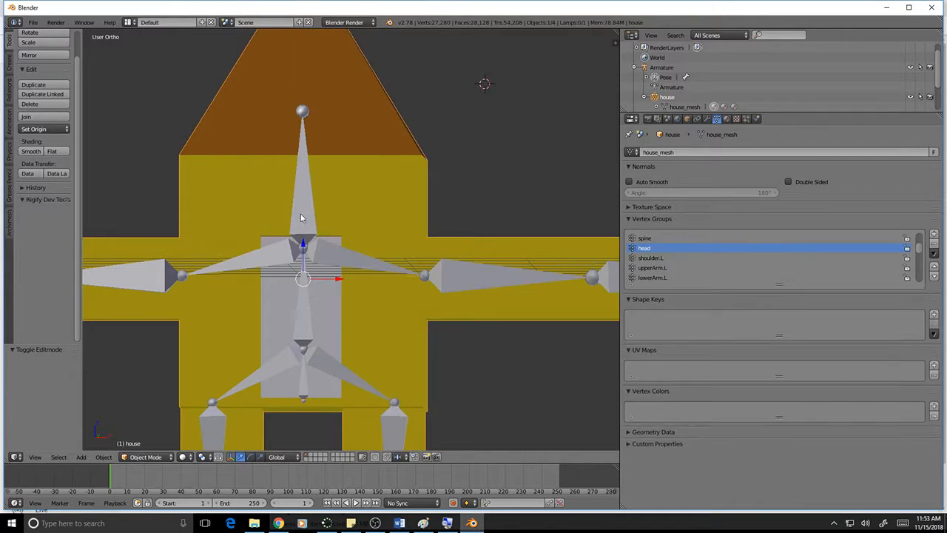
{"action": "right_click", "coordinate": [298, 222]}
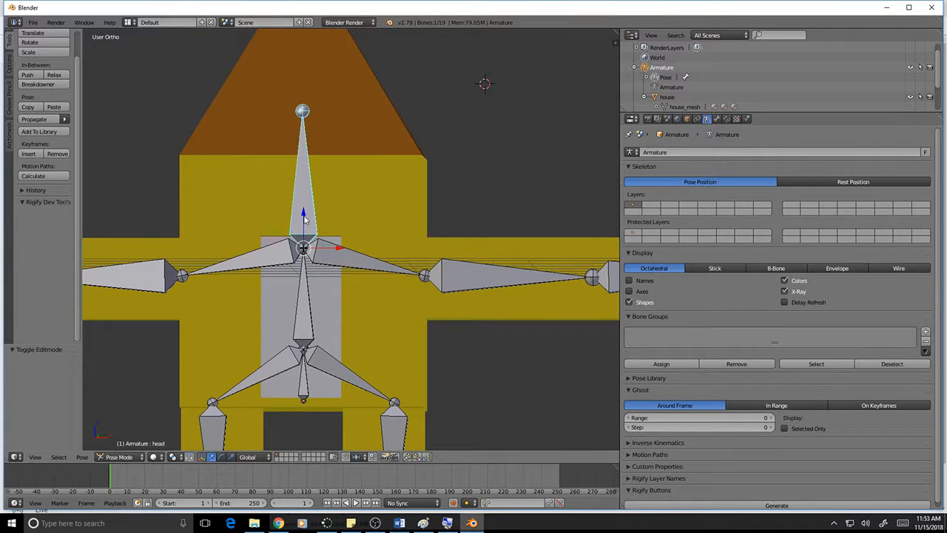
{"action": "key", "text": "r"}
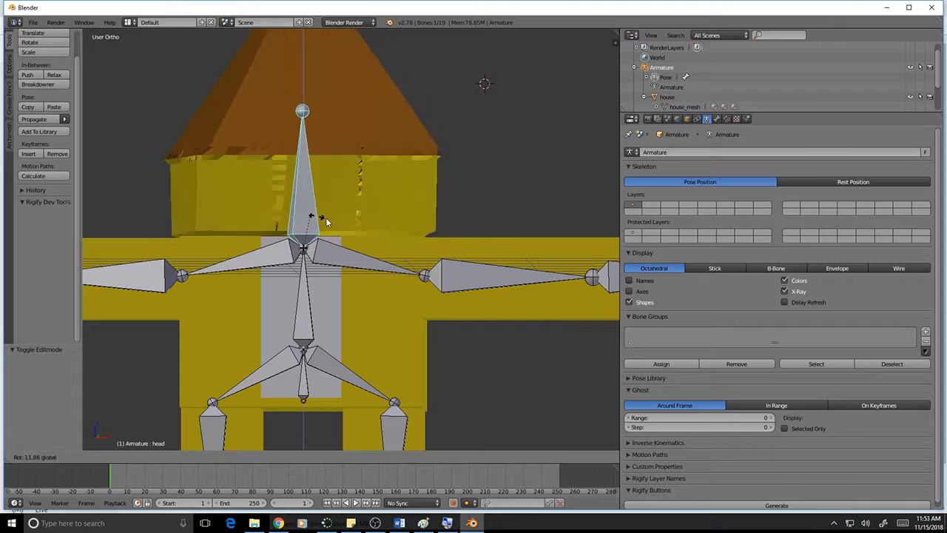
{"action": "right_click", "coordinate": [174, 222]}
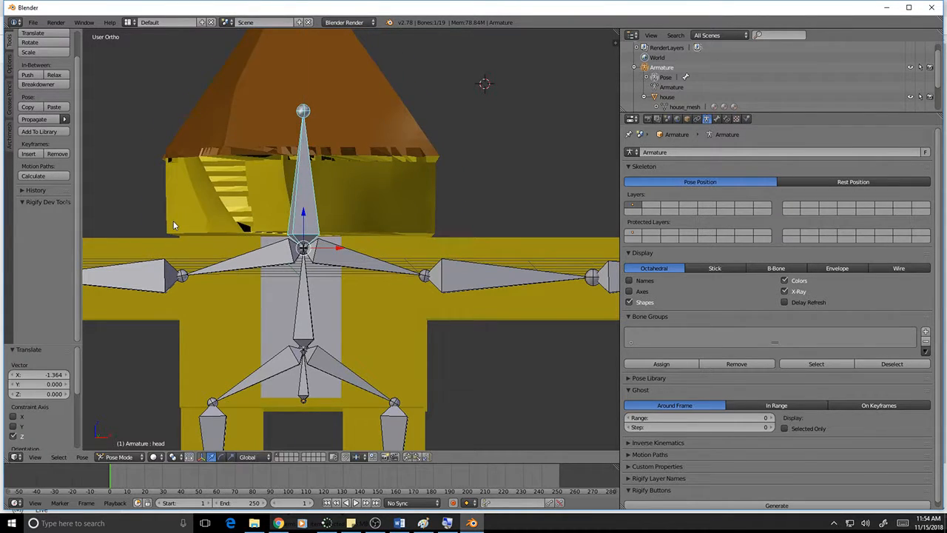
- Edit the house mesh again, remove doubles from all its vertices with a merge distance of 0.0001, and deselect everything
{"action": "right_click", "coordinate": [398, 186]}
{"action": "scroll", "coordinate": [415, 175], "scroll_direction": "down", "scroll_amount": 4}
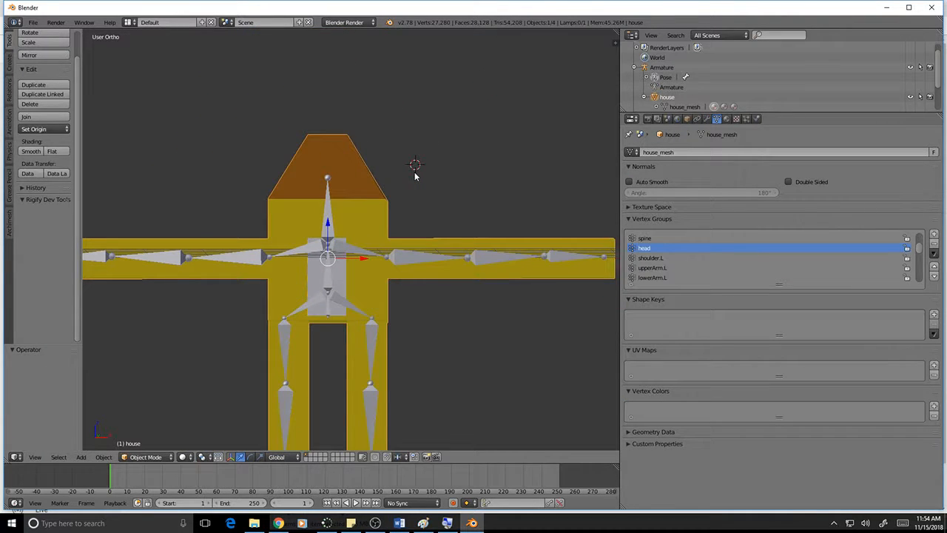
{"action": "key", "text": "Tab"}
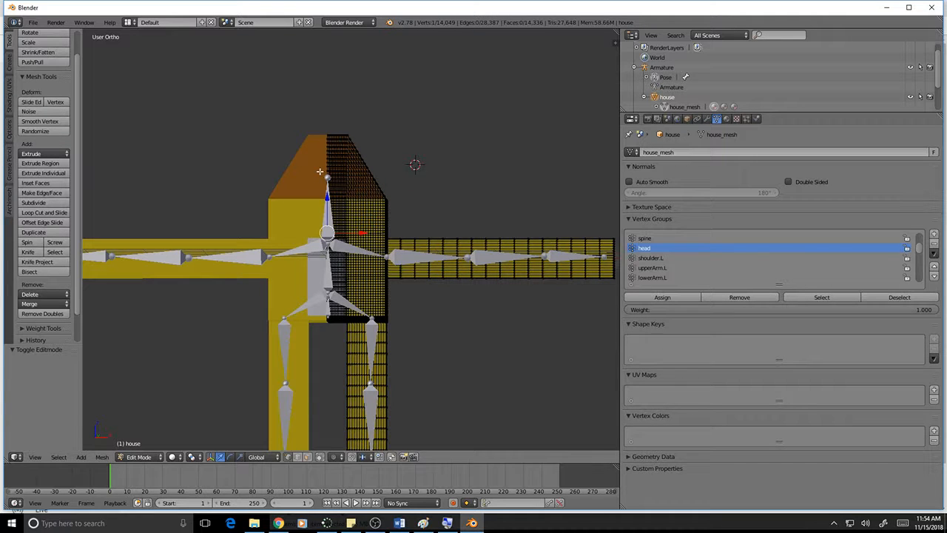
{"action": "key", "text": "a"}
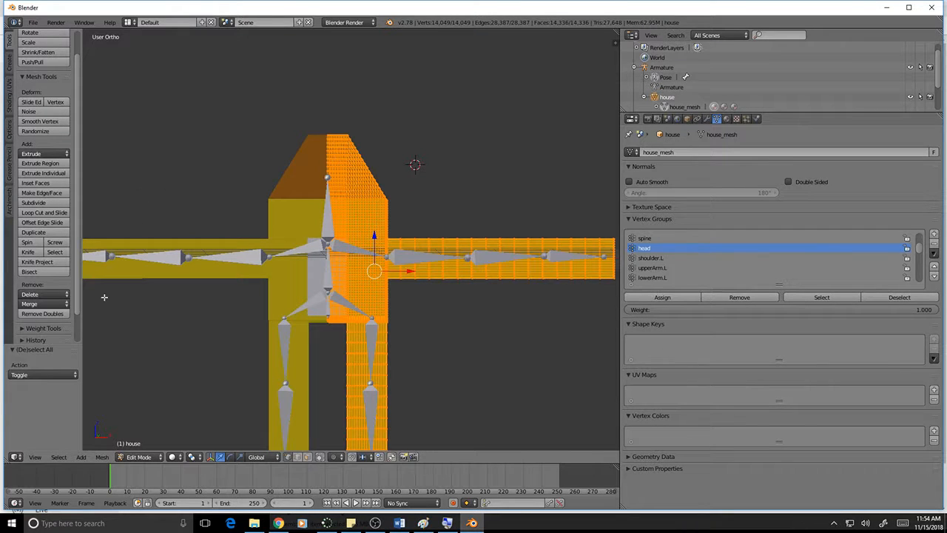
{"action": "left_click", "coordinate": [42, 313]}
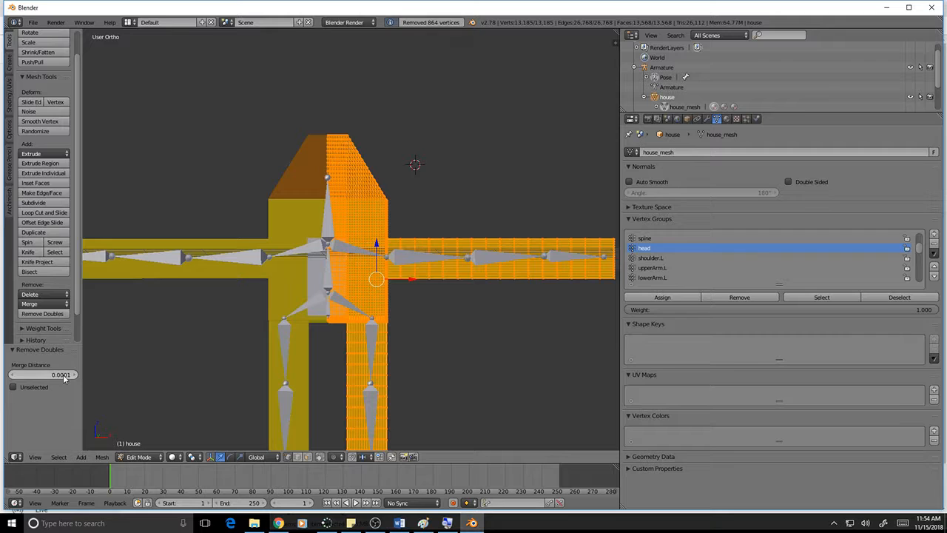
{"action": "scroll", "coordinate": [432, 229], "scroll_direction": "up", "scroll_amount": 5}
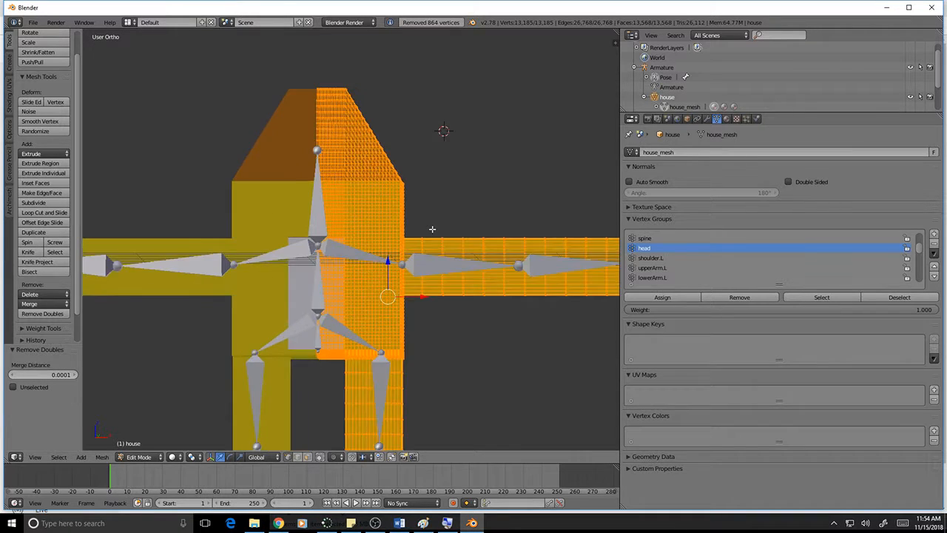
{"action": "key", "text": "a"}
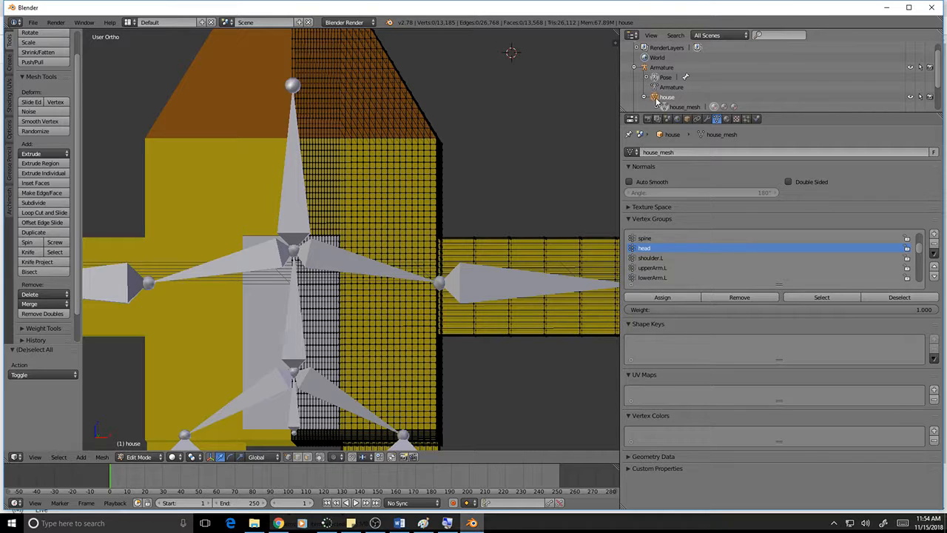
- Clear the house object's parent so that it is detached from the armature, leaving no mesh vertices selected
{"action": "left_click_drag", "start_coordinate": [658, 101], "coordinate": [698, 63]}
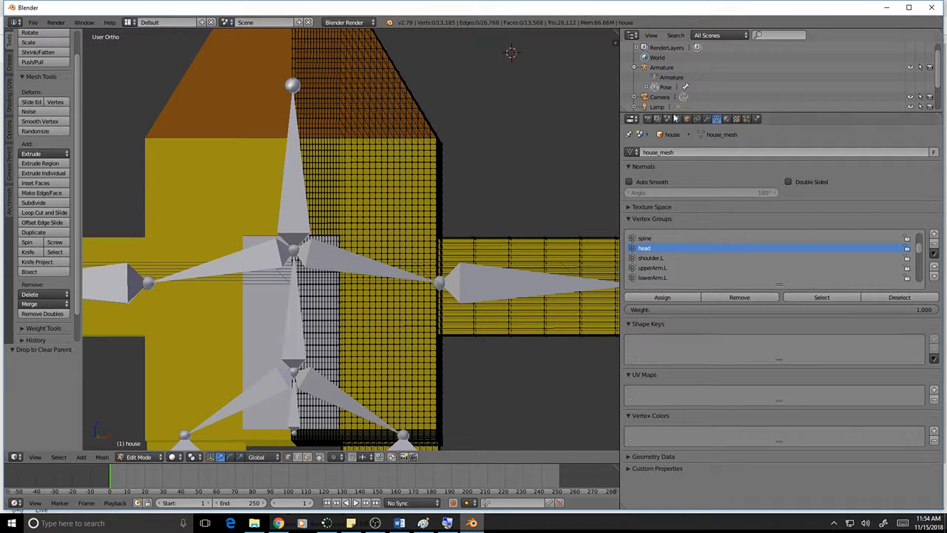
{"action": "key", "text": "a"}
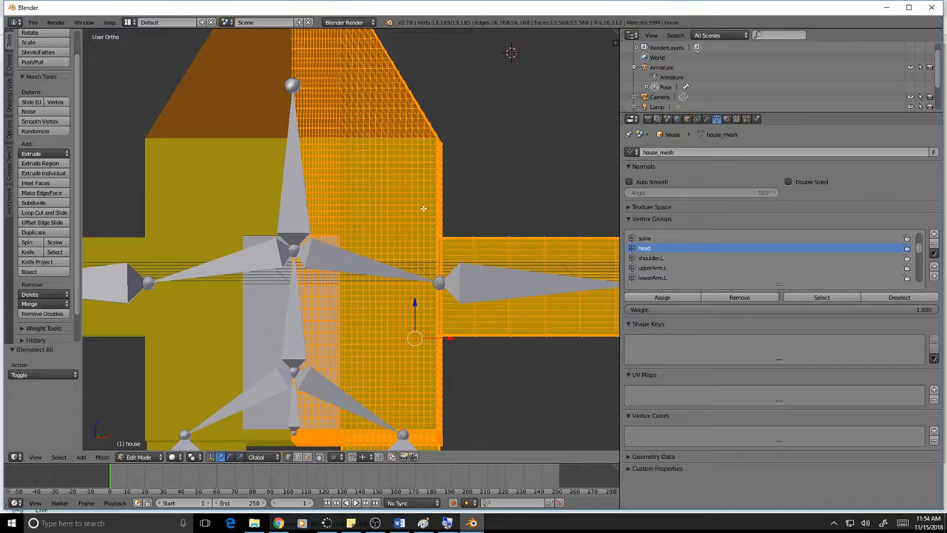
{"action": "key", "text": "a"}
{"action": "scroll", "coordinate": [485, 181], "scroll_direction": "down", "scroll_amount": 3}
{"action": "scroll", "coordinate": [487, 186], "scroll_direction": "up", "scroll_amount": 4}
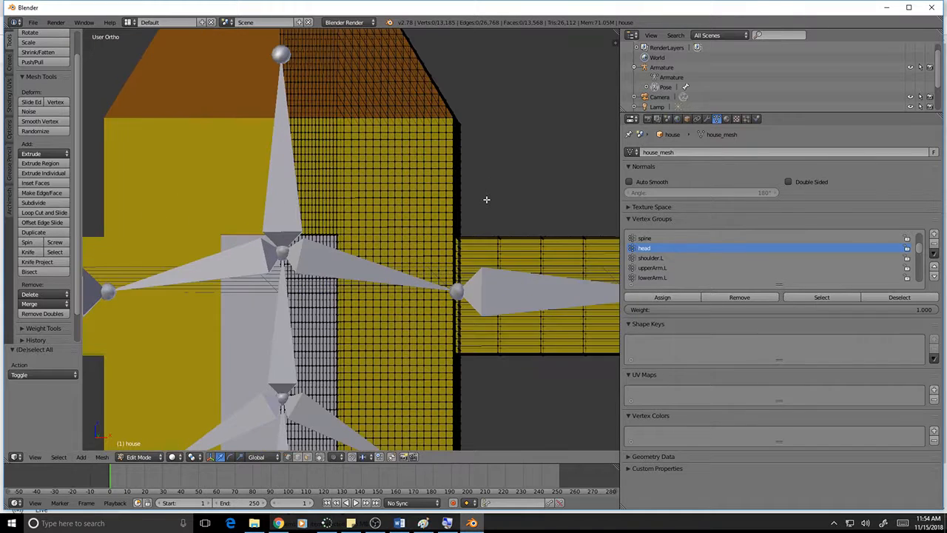
{"action": "scroll", "coordinate": [486, 199], "scroll_direction": "down", "scroll_amount": 4}
{"action": "scroll", "coordinate": [487, 199], "scroll_direction": "up", "scroll_amount": 1}
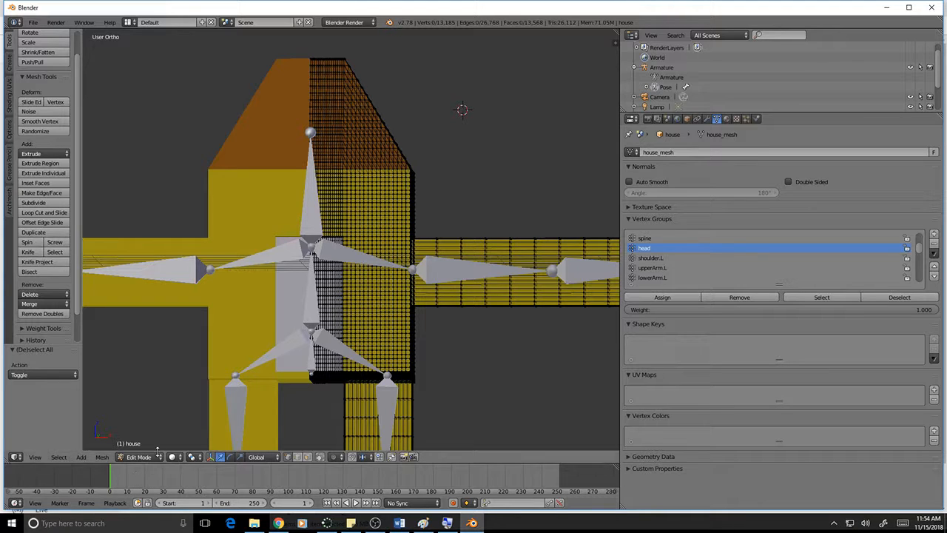
- Leave mesh editing, return the armature to Object Mode and deselect all objects
{"action": "key", "text": "Tab"}
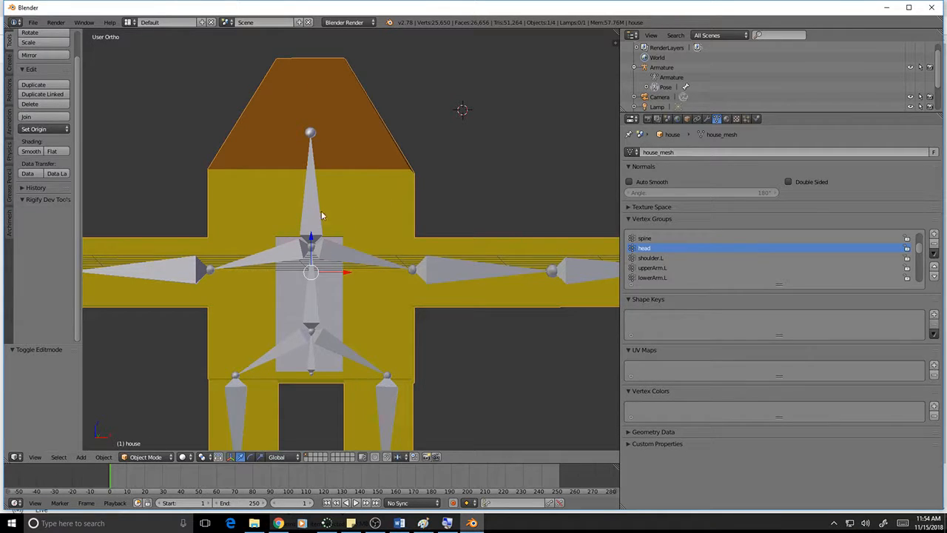
{"action": "right_click", "coordinate": [311, 247]}
{"action": "key", "text": "ctrl+Tab"}
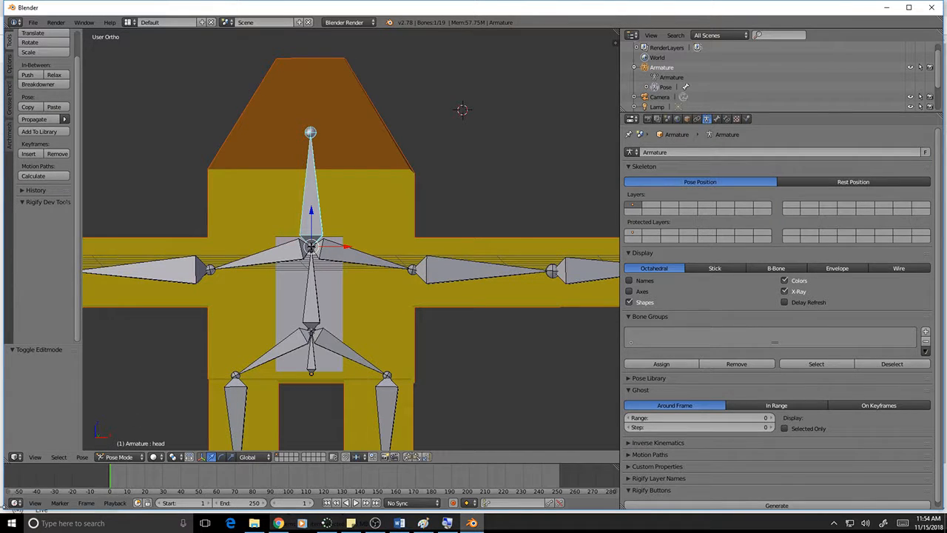
{"action": "key", "text": "Tab"}
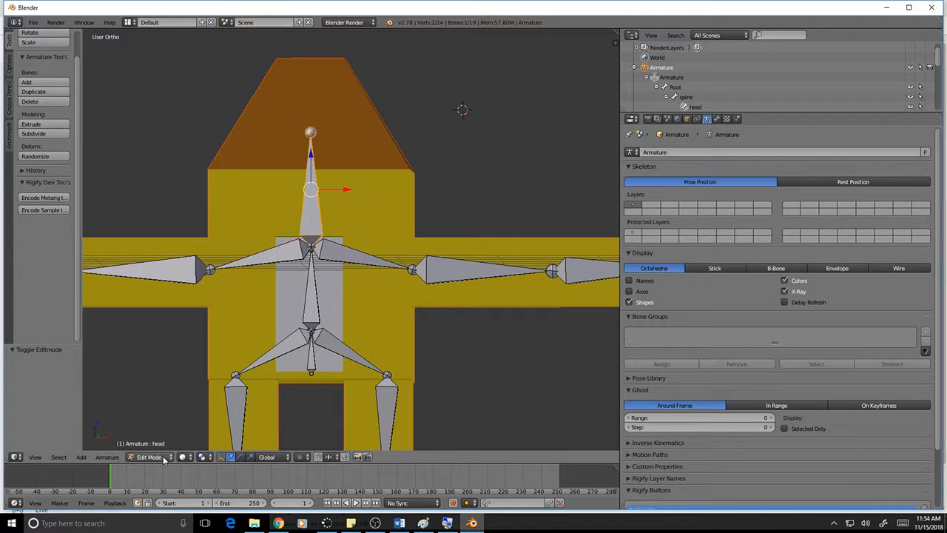
{"action": "key", "text": "Tab"}
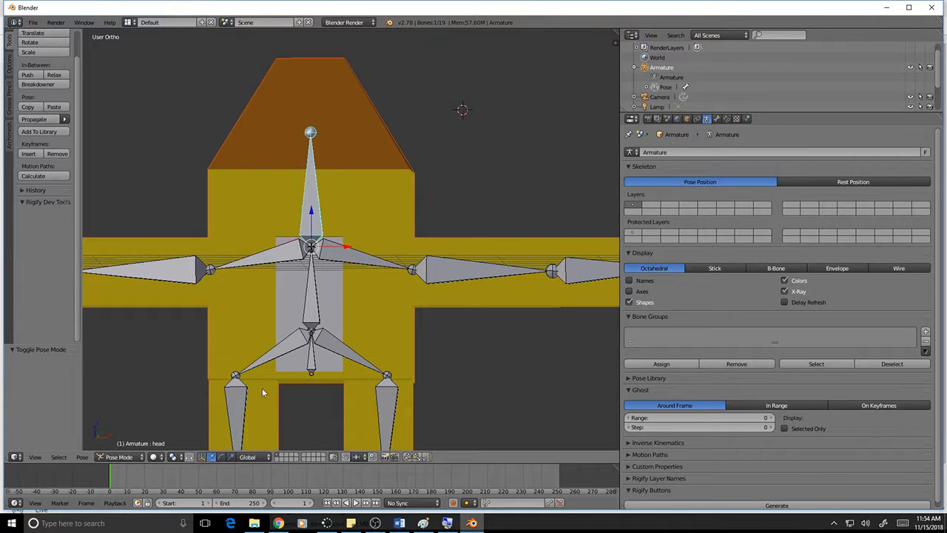
{"action": "left_click", "coordinate": [148, 457]}
{"action": "left_click", "coordinate": [127, 443]}
{"action": "left_click", "coordinate": [459, 171]}
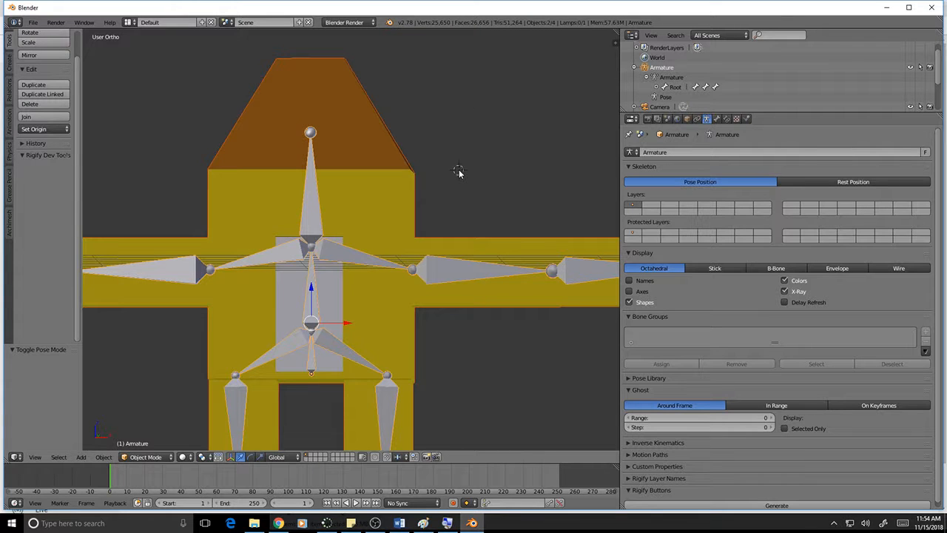
{"action": "key", "text": "a"}
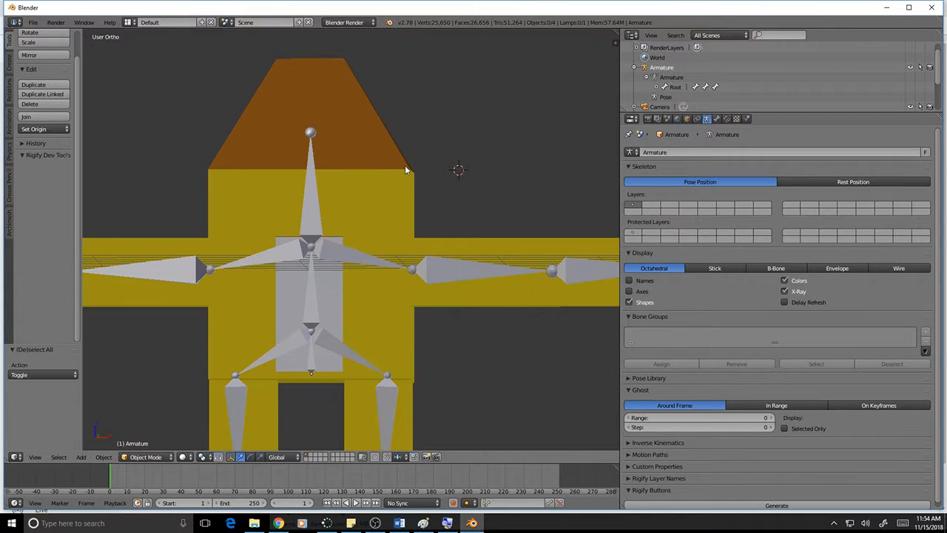
- Select the house mesh plus the armature and parent the mesh to the armature with automatic weights
{"action": "right_click", "coordinate": [395, 157]}
{"action": "right_click", "coordinate": [312, 215], "text": "shift"}
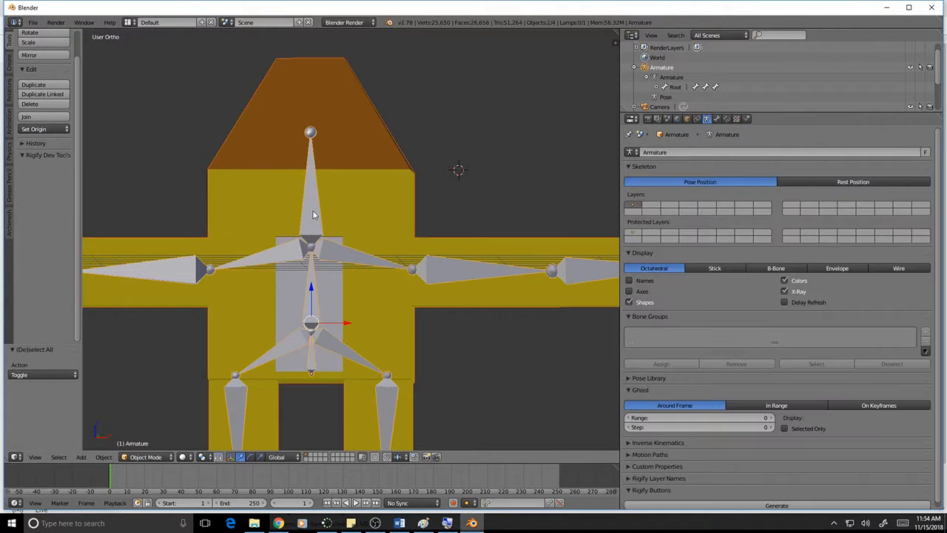
{"action": "left_click", "coordinate": [103, 457]}
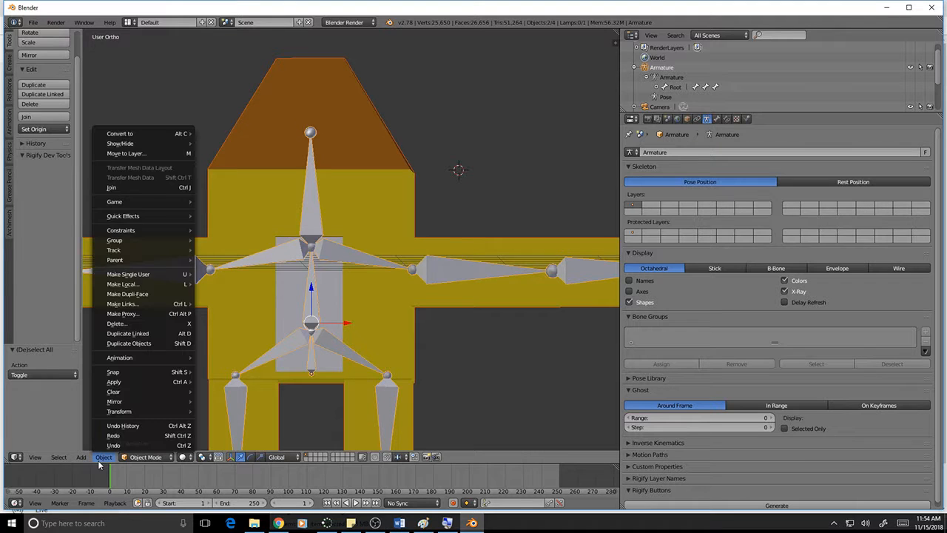
{"action": "mouse_move", "coordinate": [163, 262]}
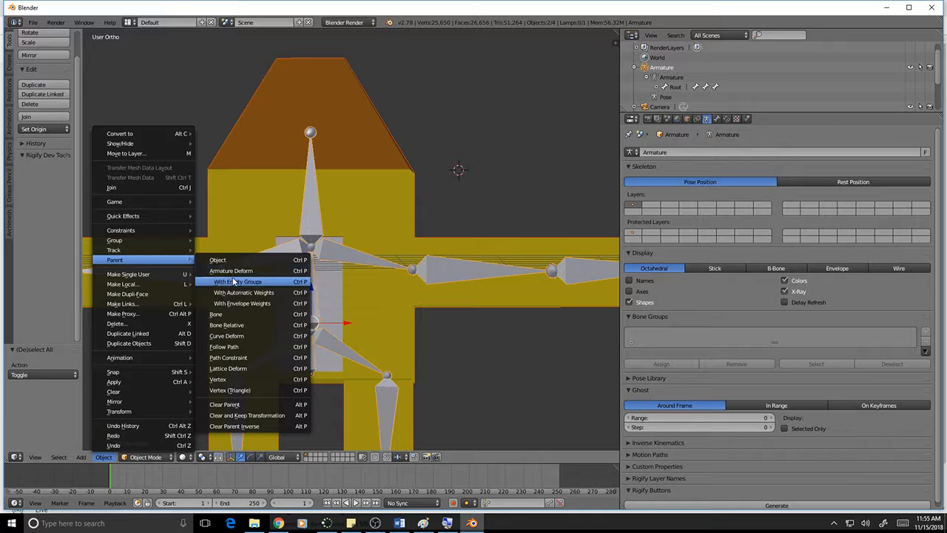
{"action": "left_click", "coordinate": [272, 293]}
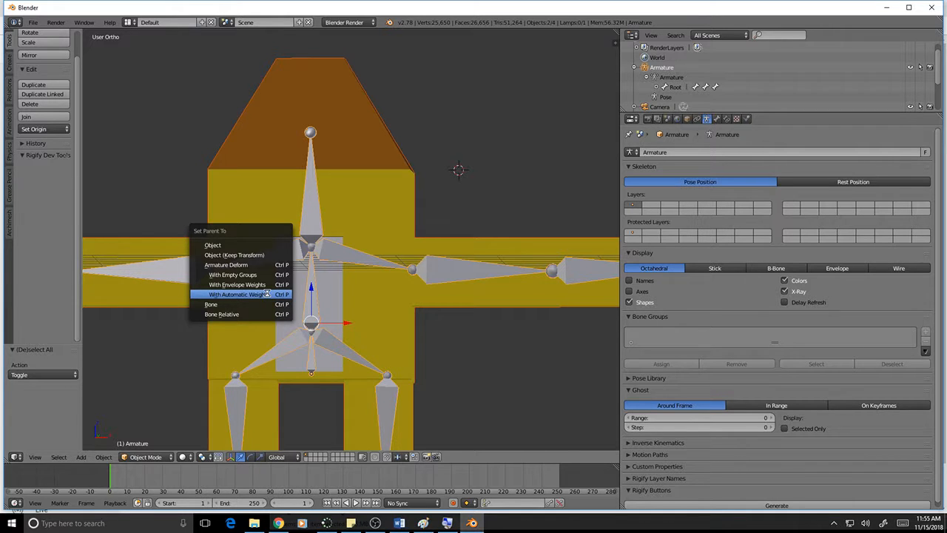
{"action": "left_click", "coordinate": [266, 294]}
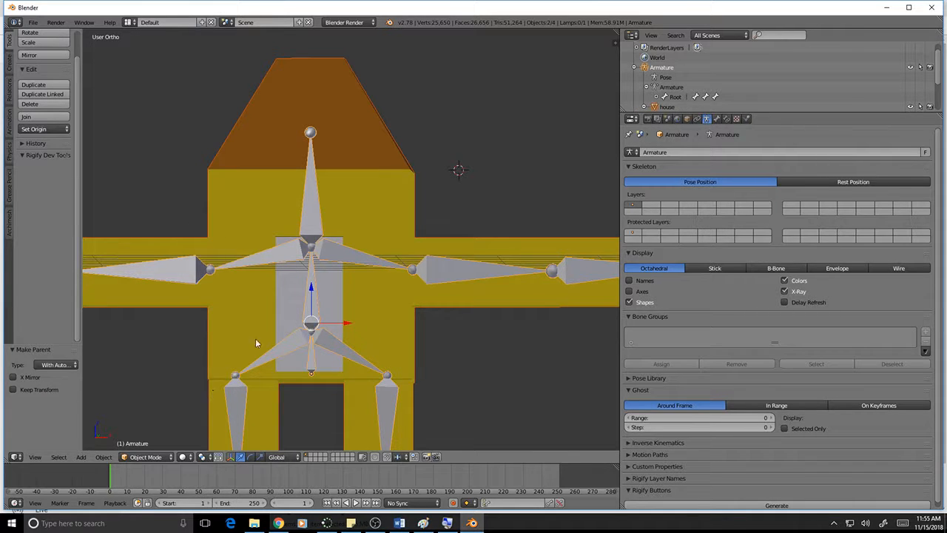
- Put the armature in Pose Mode and rotate the head bone about the global Z axis to test the renewed binding
{"action": "mouse_move", "coordinate": [476, 164]}
{"action": "middle_mouse_down"}
{"action": "mouse_move", "coordinate": [440, 180]}
{"action": "mouse_move", "coordinate": [395, 154]}
{"action": "mouse_move", "coordinate": [444, 158]}
{"action": "mouse_move", "coordinate": [492, 192]}
{"action": "mouse_move", "coordinate": [486, 302]}
{"action": "mouse_move", "coordinate": [453, 203]}
{"action": "mouse_move", "coordinate": [482, 155]}
{"action": "mouse_move", "coordinate": [491, 169]}
{"action": "middle_mouse_up"}
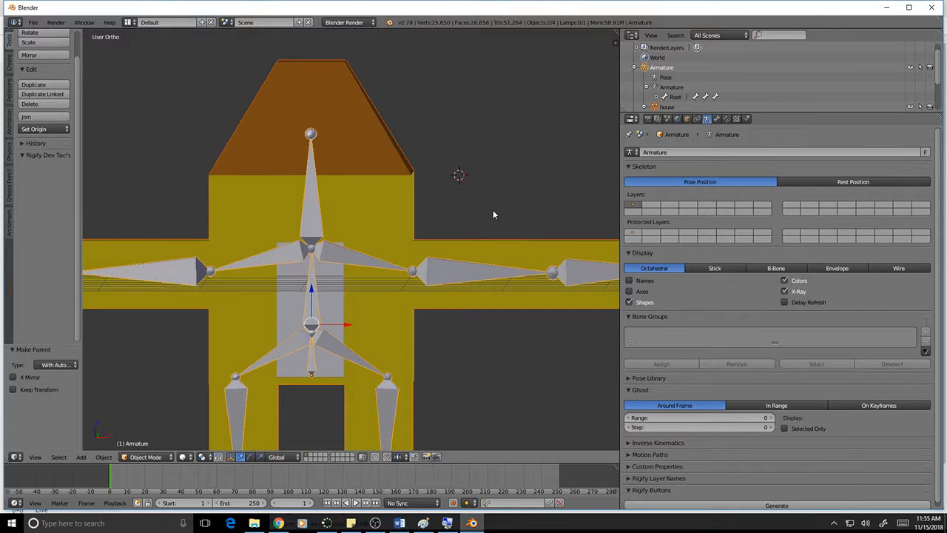
{"action": "mouse_move", "coordinate": [493, 211]}
{"action": "middle_mouse_down"}
{"action": "mouse_move", "coordinate": [475, 148]}
{"action": "mouse_move", "coordinate": [493, 141]}
{"action": "mouse_move", "coordinate": [501, 237]}
{"action": "mouse_move", "coordinate": [471, 230]}
{"action": "mouse_move", "coordinate": [467, 212]}
{"action": "mouse_move", "coordinate": [508, 222]}
{"action": "mouse_move", "coordinate": [484, 219]}
{"action": "middle_mouse_up"}
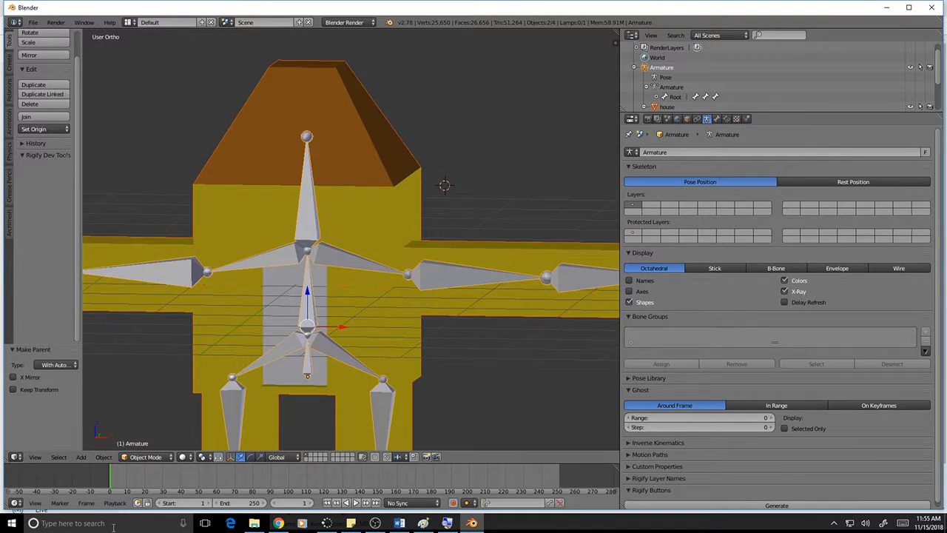
{"action": "left_click", "coordinate": [168, 458]}
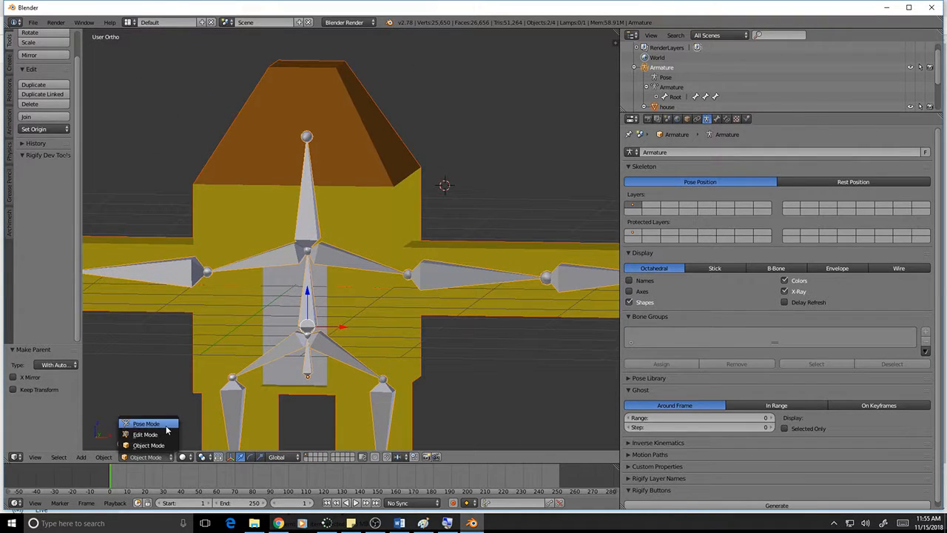
{"action": "left_click", "coordinate": [144, 423]}
{"action": "key", "text": "r"}
{"action": "key", "text": "z"}
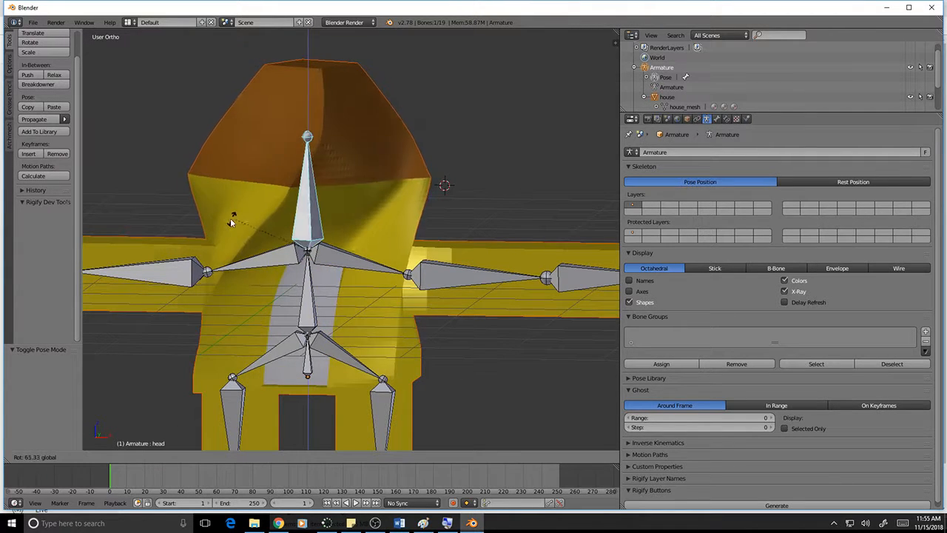
{"action": "mouse_move", "coordinate": [323, 239]}
{"action": "left_mouse_down"}
{"action": "mouse_move", "coordinate": [336, 240]}
{"action": "mouse_move", "coordinate": [325, 221]}
{"action": "left_mouse_up"}
{"action": "mouse_move", "coordinate": [408, 225]}
{"action": "middle_mouse_down"}
{"action": "mouse_move", "coordinate": [309, 201]}
{"action": "mouse_move", "coordinate": [202, 197]}
{"action": "mouse_move", "coordinate": [111, 211]}
{"action": "mouse_move", "coordinate": [447, 222]}
{"action": "mouse_move", "coordinate": [473, 212]}
{"action": "mouse_move", "coordinate": [408, 214]}
{"action": "middle_mouse_up"}
{"action": "key", "text": "r"}
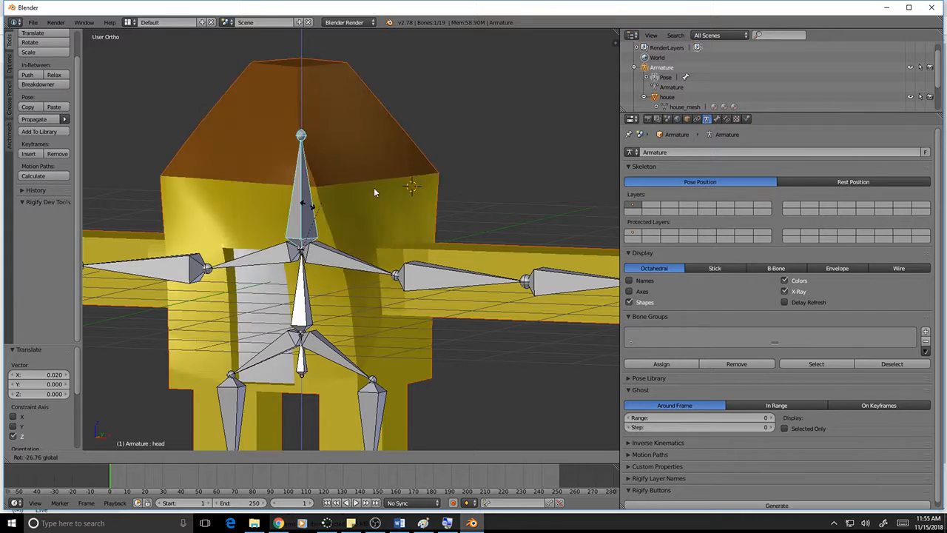
{"action": "left_click", "coordinate": [489, 164]}
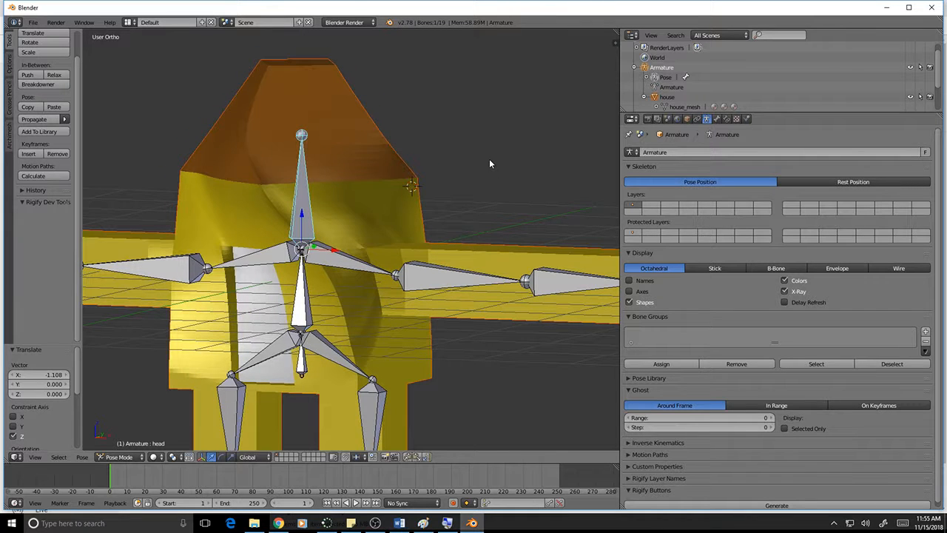
- Clear the head bone's pose rotation
{"action": "key", "text": "alt+r"}
{"action": "scroll", "coordinate": [431, 214], "scroll_direction": "down", "scroll_amount": 5}
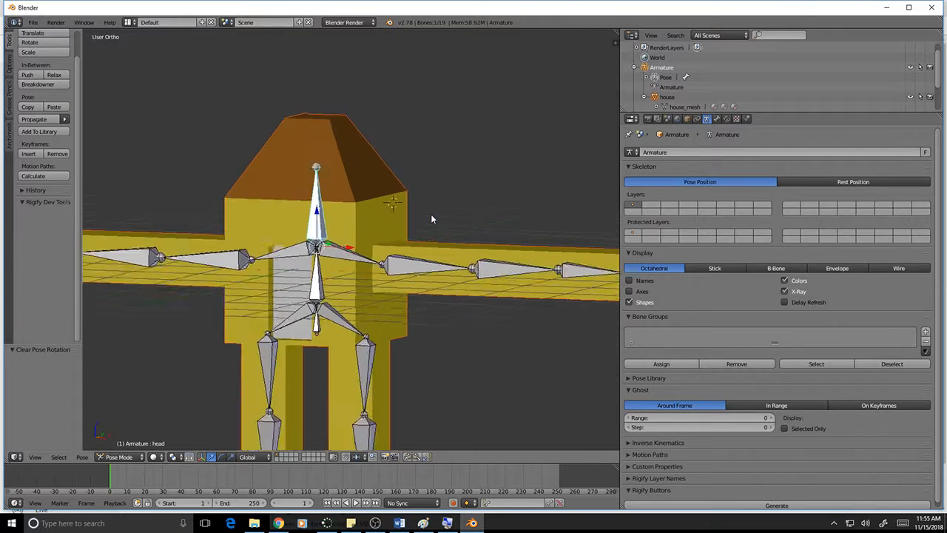
{"action": "scroll", "coordinate": [462, 348], "scroll_direction": "up", "scroll_amount": 6}
{"action": "scroll", "coordinate": [462, 367], "scroll_direction": "down", "scroll_amount": 3}
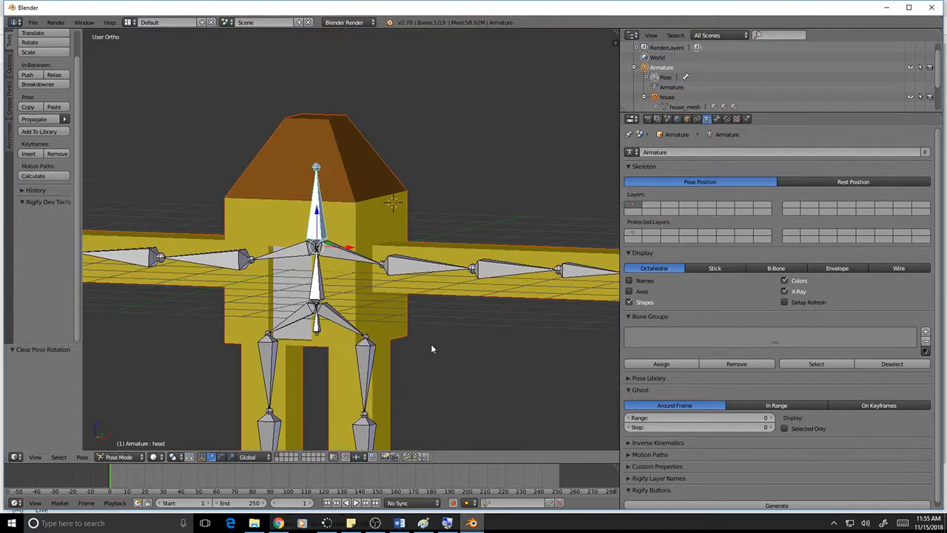
- Test the right foot bone by rotating it about the global Z axis and then about the X axis
{"action": "mouse_move", "coordinate": [432, 347]}
{"action": "middle_mouse_down"}
{"action": "mouse_move", "coordinate": [529, 358]}
{"action": "mouse_move", "coordinate": [585, 313]}
{"action": "mouse_move", "coordinate": [599, 389]}
{"action": "mouse_move", "coordinate": [368, 336]}
{"action": "mouse_move", "coordinate": [414, 328]}
{"action": "mouse_move", "coordinate": [333, 344]}
{"action": "mouse_move", "coordinate": [353, 308]}
{"action": "mouse_move", "coordinate": [364, 332]}
{"action": "mouse_move", "coordinate": [442, 345]}
{"action": "middle_mouse_up"}
{"action": "scroll", "coordinate": [419, 328], "scroll_direction": "down", "scroll_amount": 4}
{"action": "scroll", "coordinate": [426, 339], "scroll_direction": "up", "scroll_amount": 3}
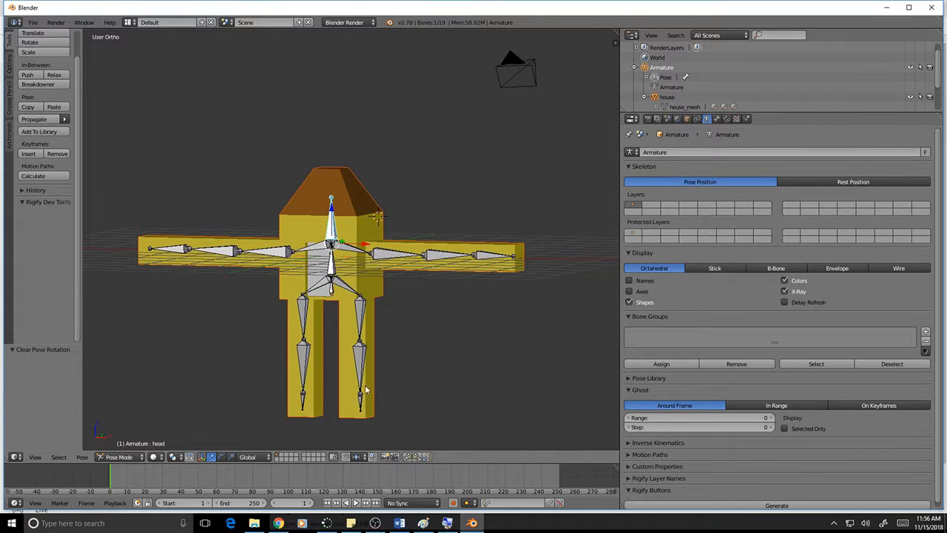
{"action": "middle_click_drag", "start_coordinate": [367, 389], "coordinate": [351, 409]}
{"action": "right_click", "coordinate": [353, 408]}
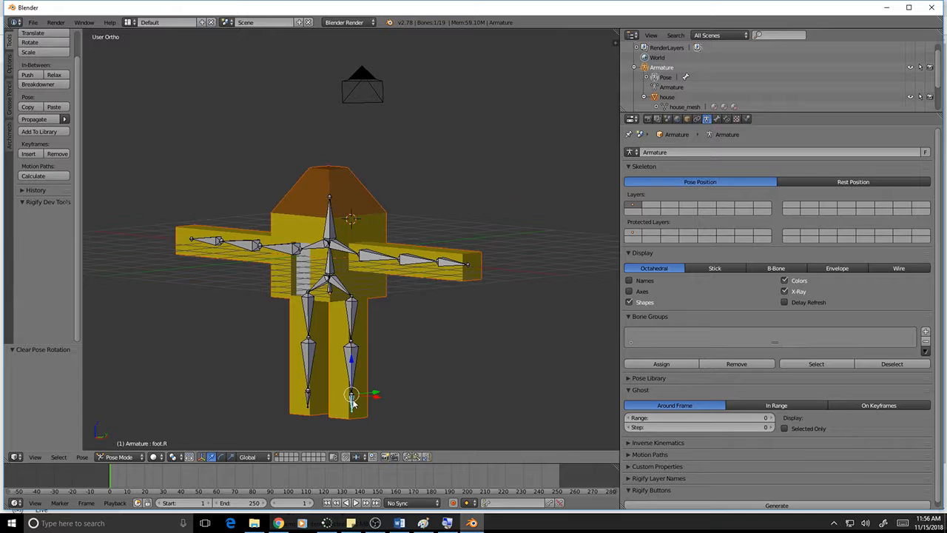
{"action": "key", "text": "r"}
{"action": "key", "text": "z"}
{"action": "left_click_drag", "start_coordinate": [324, 358], "coordinate": [367, 358]}
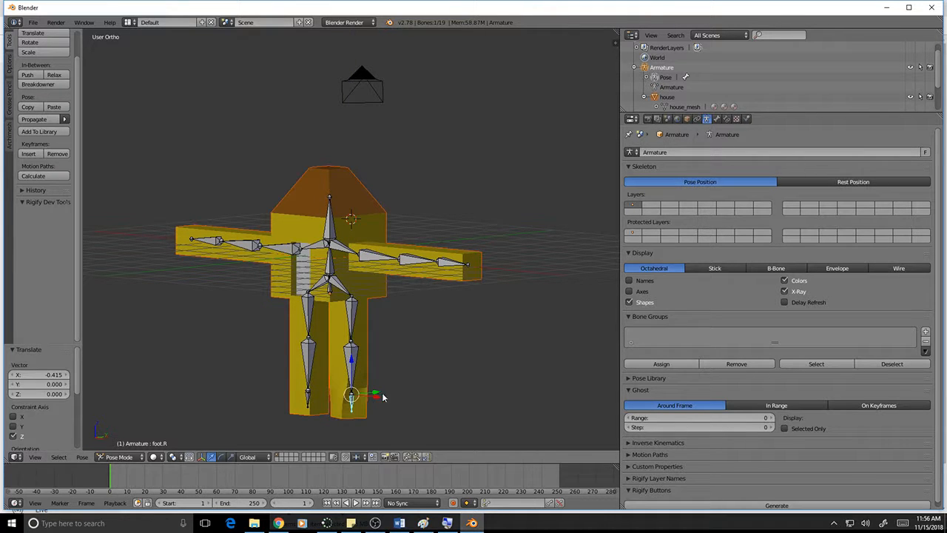
{"action": "key", "text": "r"}
{"action": "key", "text": "x"}
{"action": "left_click", "coordinate": [367, 424]}
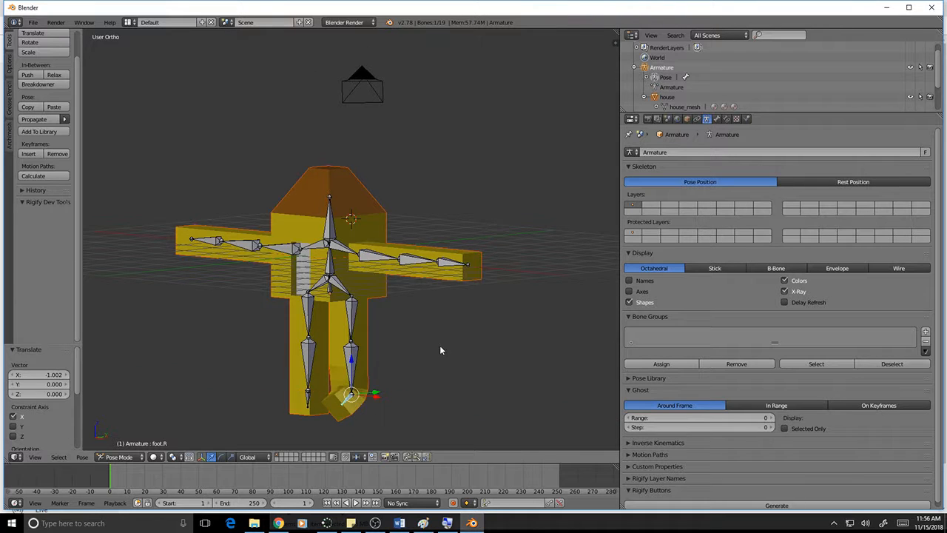
- Select the right hand bone and rotate it upward in the front view to test the arm's deformation
{"action": "middle_click_drag", "start_coordinate": [440, 347], "coordinate": [393, 302]}
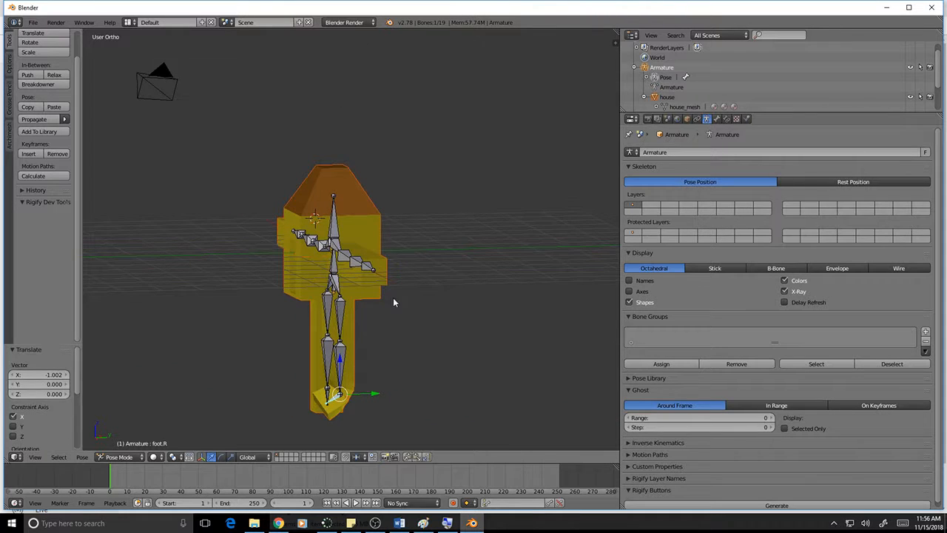
{"action": "right_click", "coordinate": [368, 268]}
{"action": "key", "text": "KP_1"}
{"action": "middle_click_drag", "start_coordinate": [470, 303], "coordinate": [549, 332]}
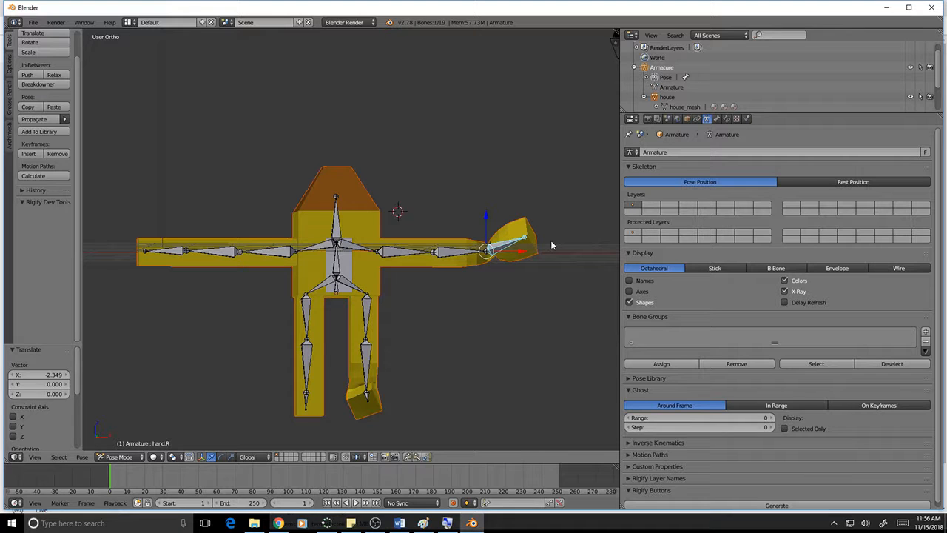
- Select all bones and clear their pose rotation and location
{"action": "key", "text": "a"}
{"action": "key", "text": "a"}
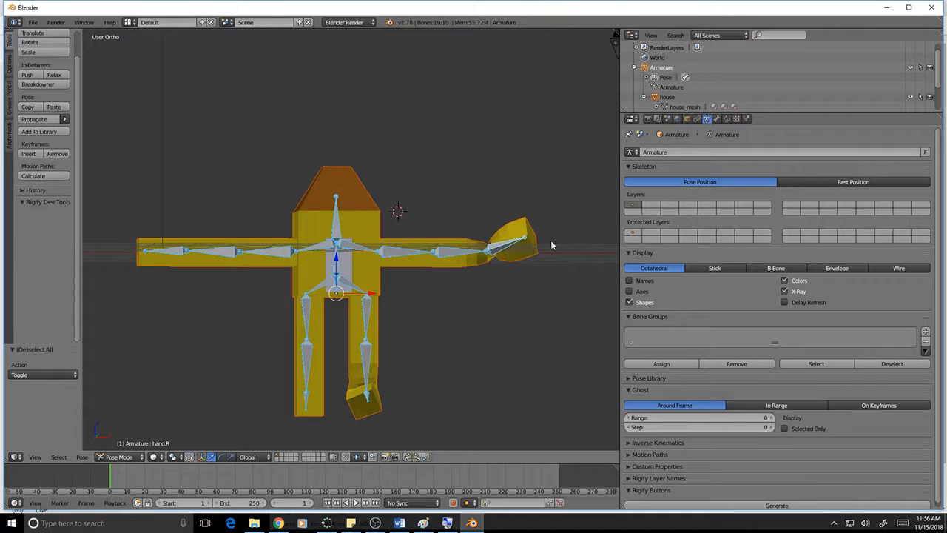
{"action": "key", "text": "alt+r"}
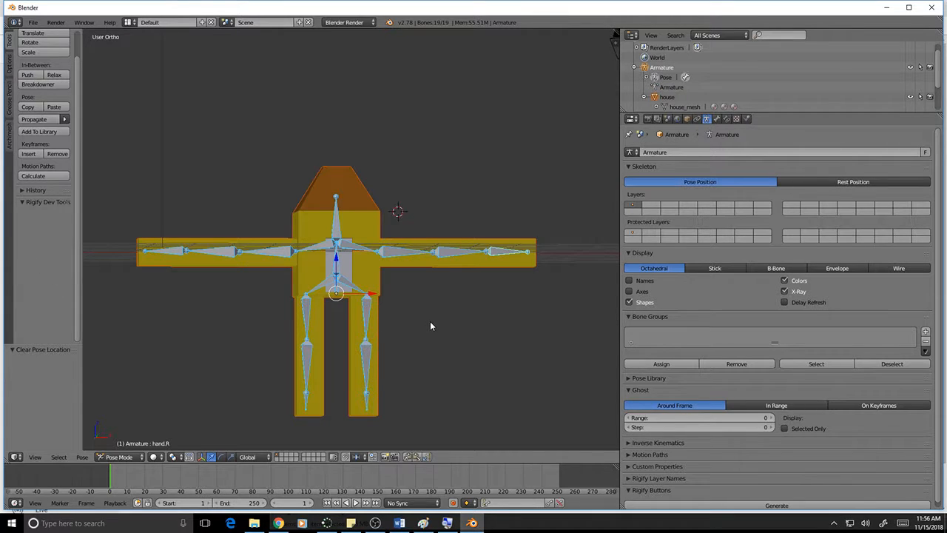
- Switch the armature to Edit Mode, duplicate the right foot bone and place the copy just outside the right leg
{"action": "middle_click_drag", "start_coordinate": [458, 356], "coordinate": [431, 360]}
{"action": "key", "text": "Tab"}
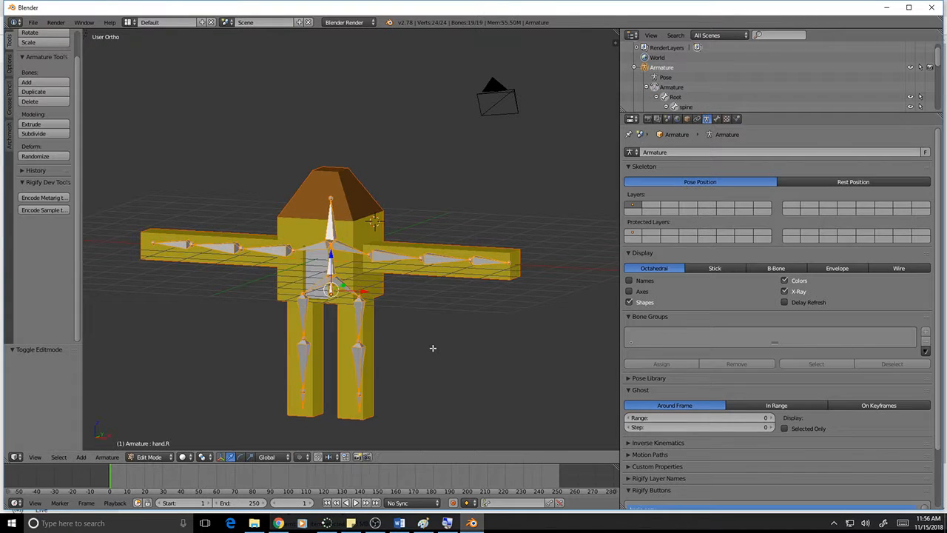
{"action": "right_click", "coordinate": [359, 400]}
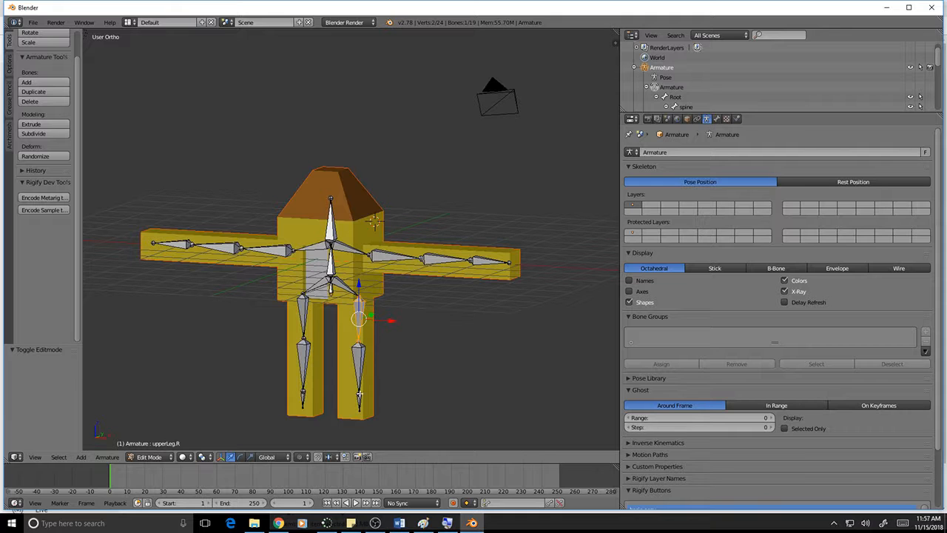
{"action": "scroll", "coordinate": [425, 411], "scroll_direction": "up", "scroll_amount": 1}
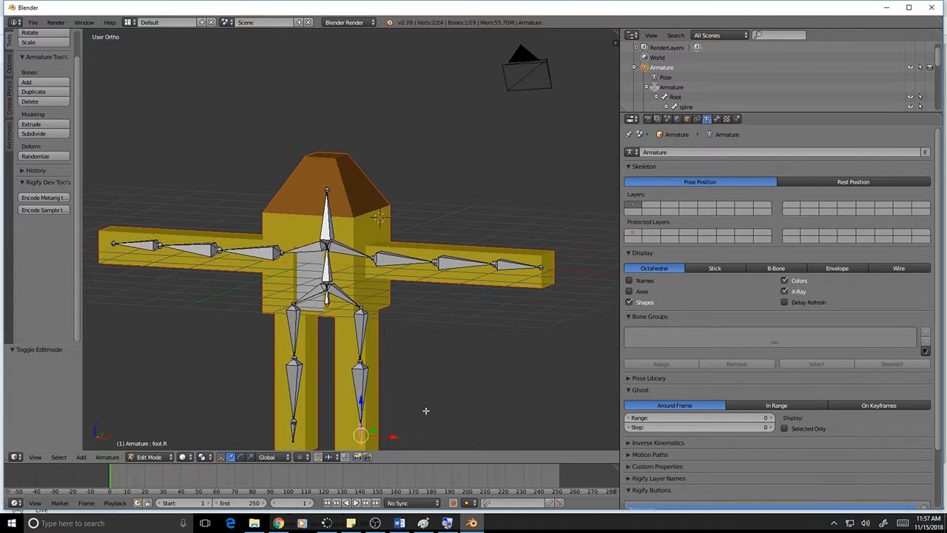
{"action": "scroll", "coordinate": [408, 264], "scroll_direction": "up", "scroll_amount": 4}
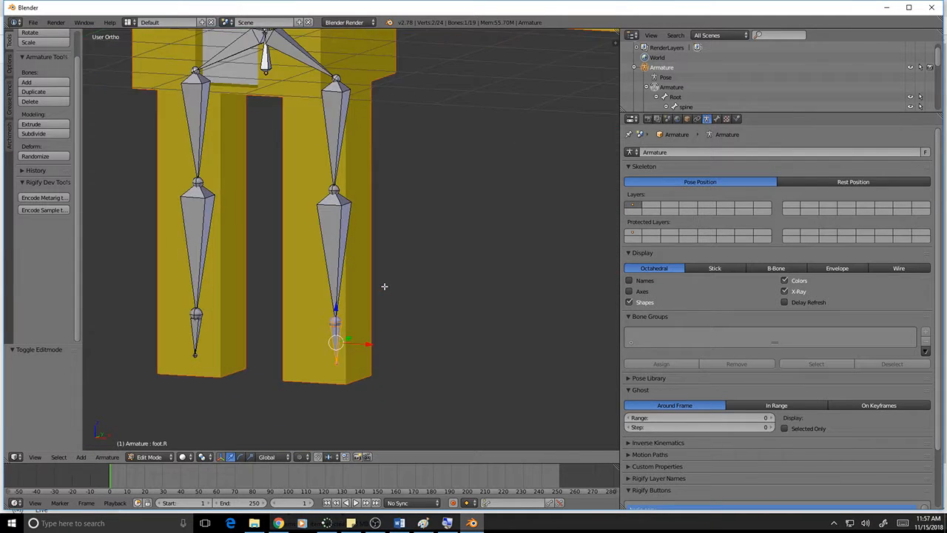
{"action": "scroll", "coordinate": [384, 286], "scroll_direction": "down", "scroll_amount": 3}
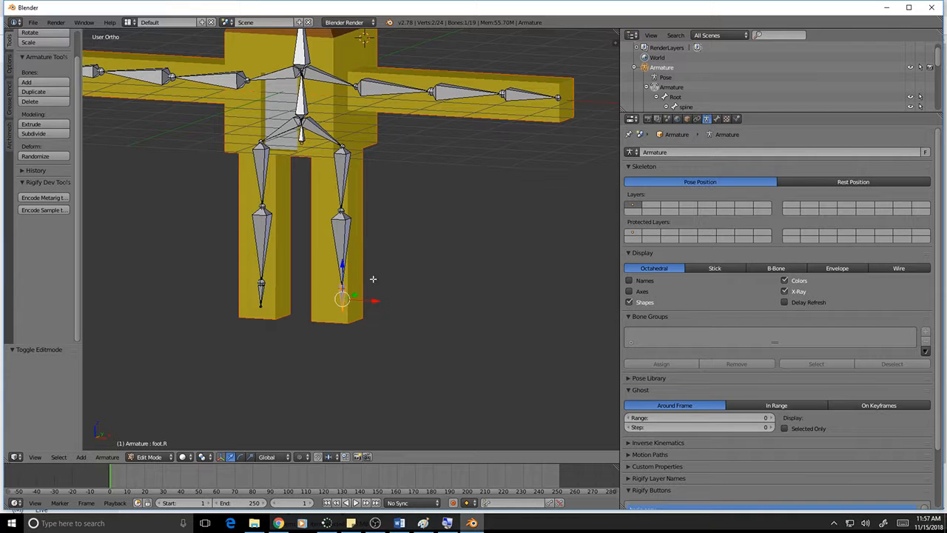
{"action": "scroll", "coordinate": [387, 300], "scroll_direction": "up", "scroll_amount": 2}
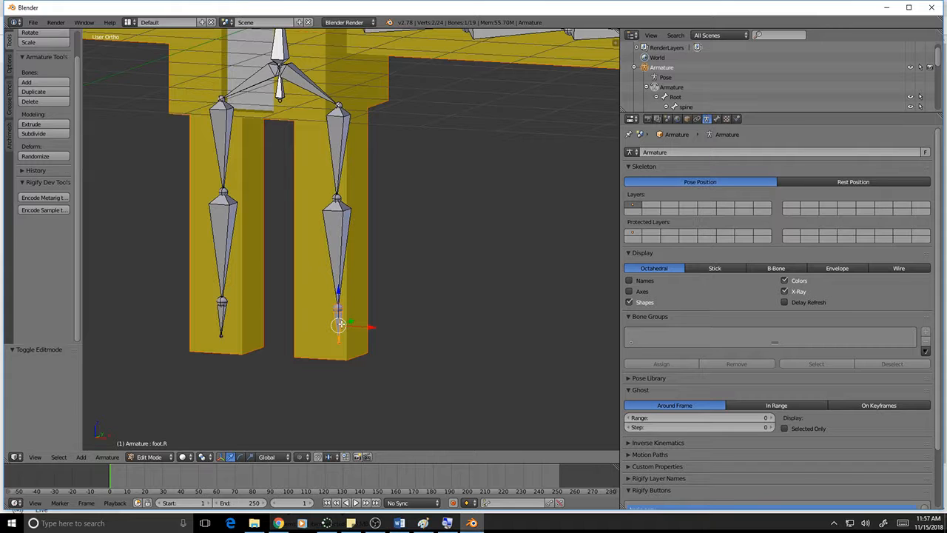
{"action": "key", "text": "shift+d"}
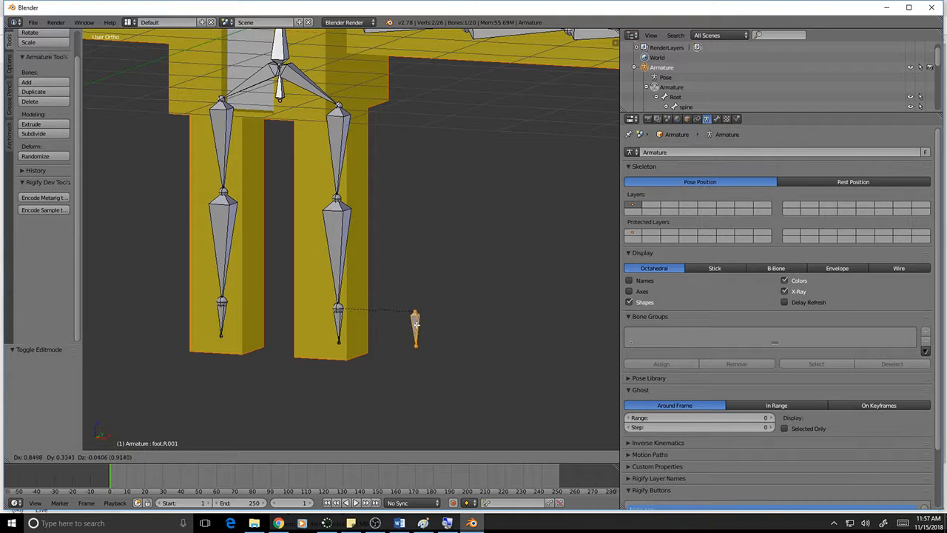
{"action": "left_click", "coordinate": [395, 323]}
- Move the duplicated foot bone about -0.189 along Y, then adjust its height by about 0.053 and -0.018 along Z
{"action": "middle_click_drag", "start_coordinate": [394, 324], "coordinate": [427, 360]}
{"action": "key", "text": "g"}
{"action": "key", "text": "y"}
{"action": "left_click", "coordinate": [379, 332]}
{"action": "key", "text": "g"}
{"action": "key", "text": "z"}
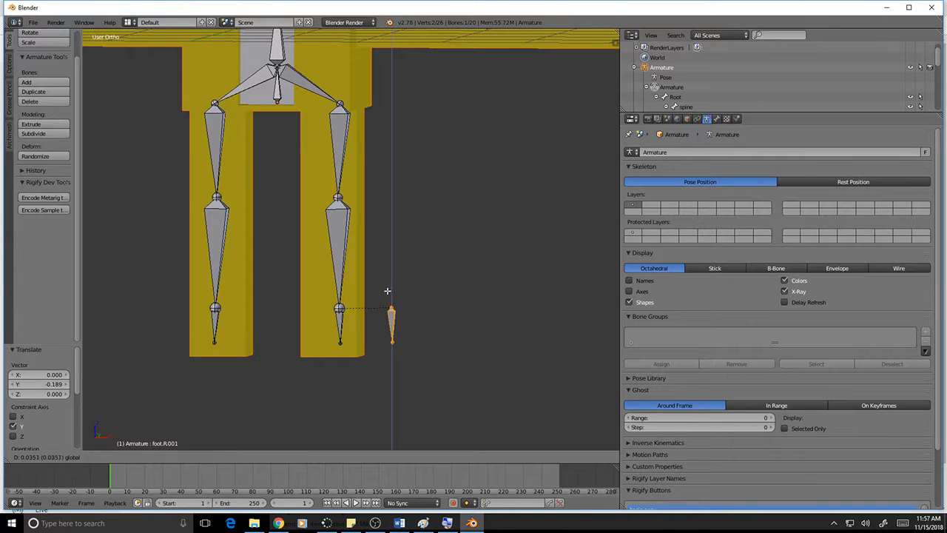
{"action": "left_click", "coordinate": [387, 290]}
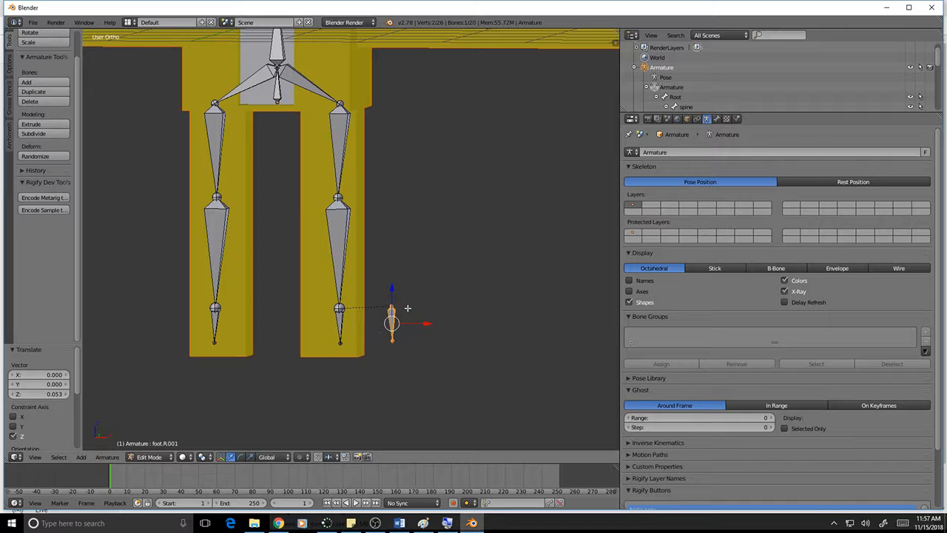
{"action": "left_click_drag", "start_coordinate": [391, 290], "coordinate": [392, 291]}
- Remove the lowerLeg.R parent from the duplicated foot bone in its bone relations
{"action": "left_click", "coordinate": [717, 119]}
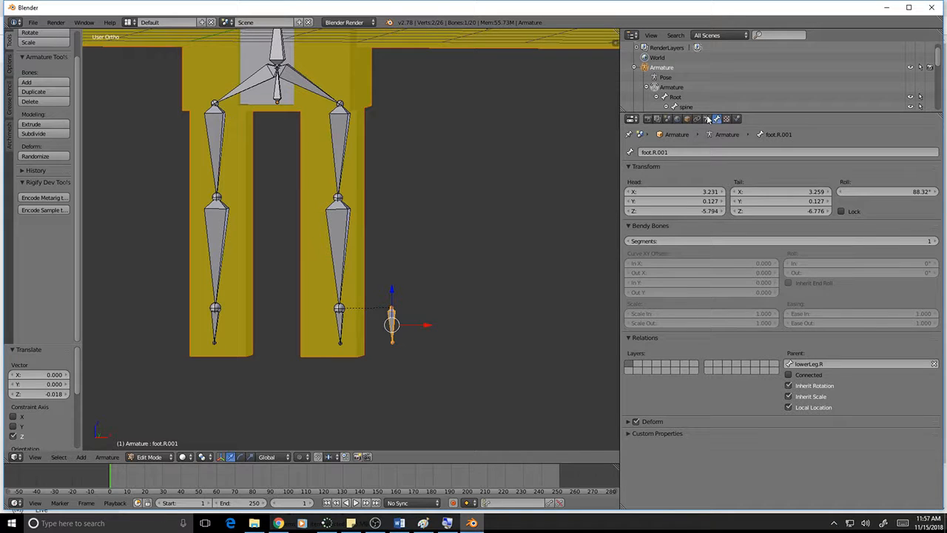
{"action": "left_click", "coordinate": [707, 119]}
{"action": "left_click", "coordinate": [717, 120]}
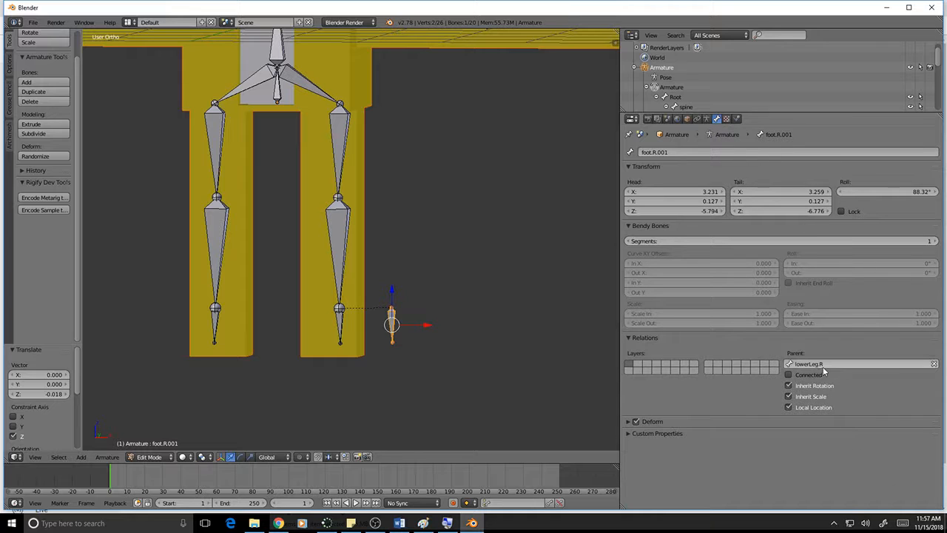
{"action": "left_click", "coordinate": [935, 365]}
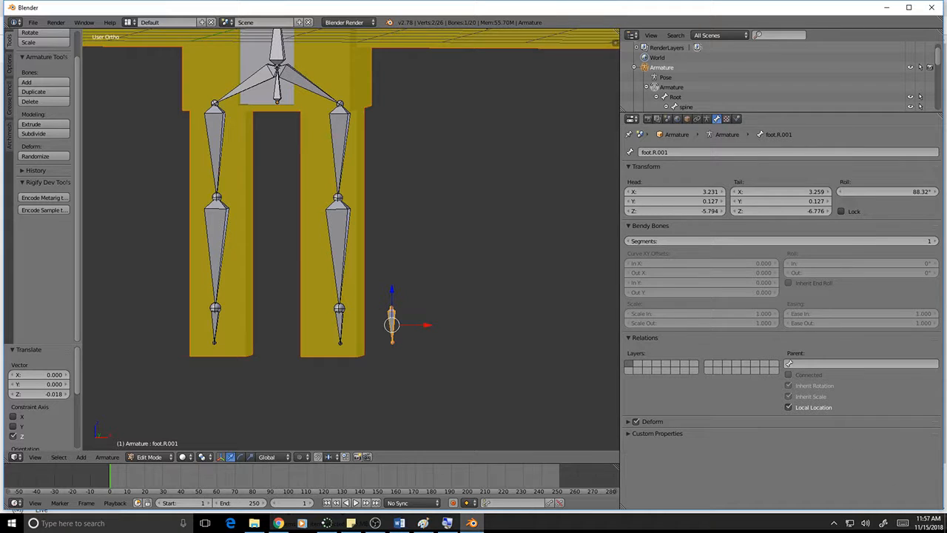
{"action": "scroll", "coordinate": [352, 310], "scroll_direction": "up", "scroll_amount": 1}
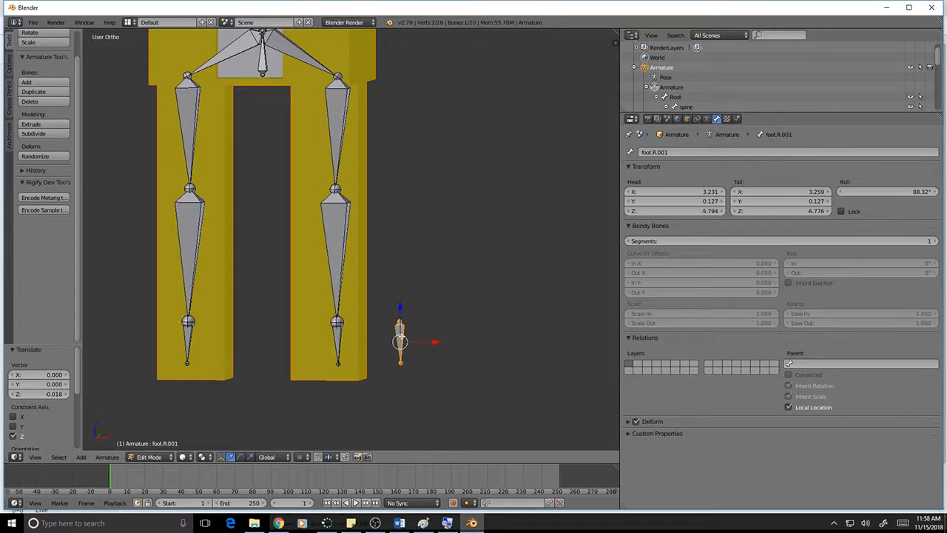
{"action": "middle_click_drag", "start_coordinate": [434, 315], "coordinate": [406, 341]}
{"action": "middle_click_drag", "start_coordinate": [467, 320], "coordinate": [435, 315]}
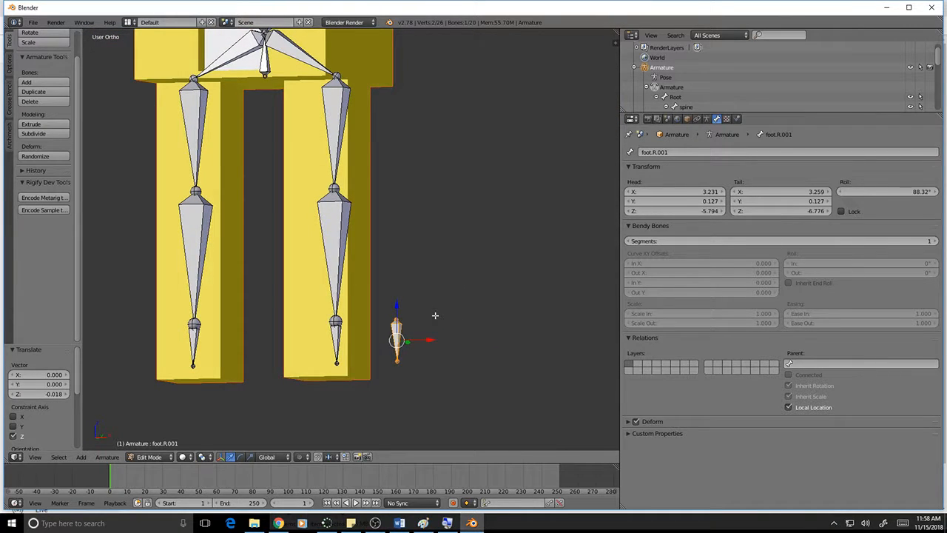
- Switch the armature to Pose Mode with the duplicated foot bone selected
{"action": "key", "text": "ctrl+Tab"}
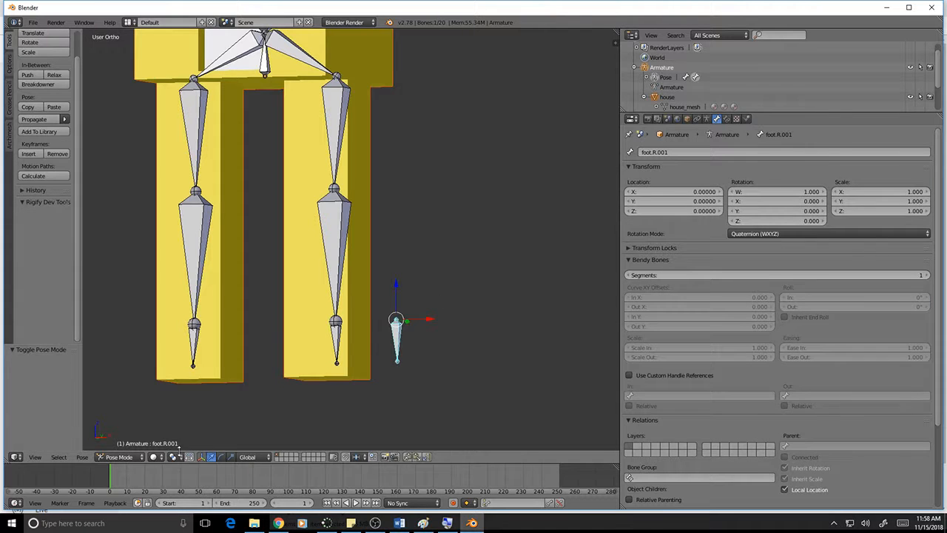
{"action": "left_click", "coordinate": [137, 456]}
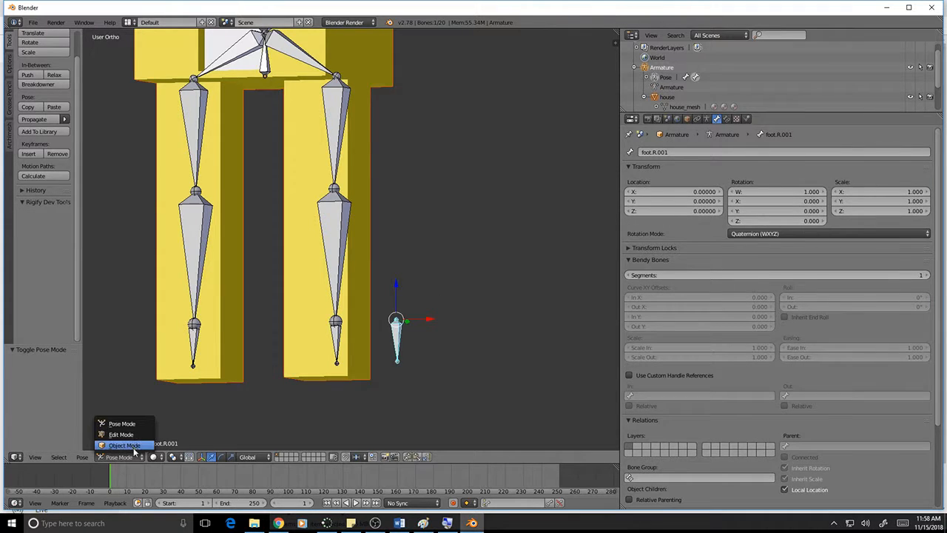
{"action": "left_click", "coordinate": [134, 448]}
{"action": "left_click", "coordinate": [146, 457]}
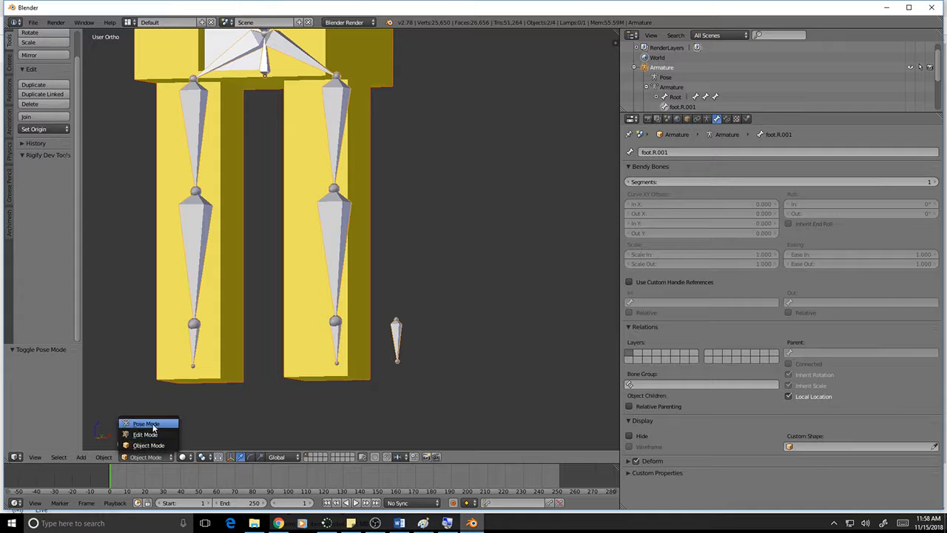
{"action": "left_click", "coordinate": [146, 423]}
{"action": "right_click", "coordinate": [394, 328]}
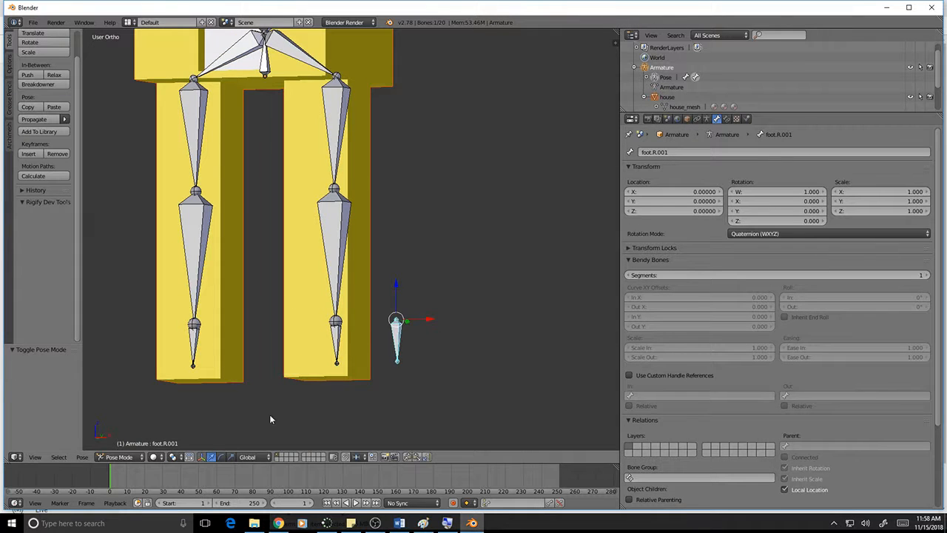
- Nudge the duplicated foot bone about -0.001 along X and keep the armature in Pose Mode
{"action": "left_click", "coordinate": [123, 456]}
{"action": "right_click", "coordinate": [337, 341]}
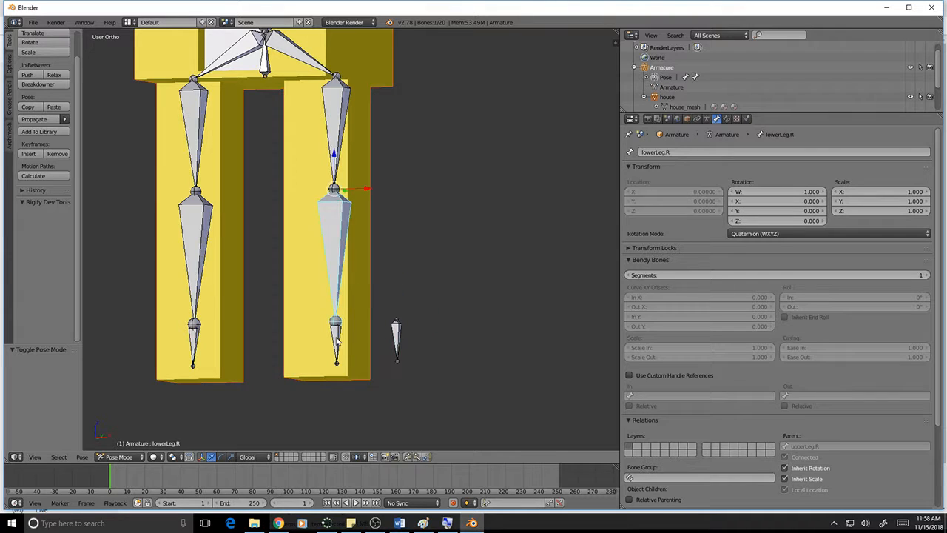
{"action": "right_click", "coordinate": [397, 335]}
{"action": "mouse_move", "coordinate": [427, 322]}
{"action": "left_mouse_down"}
{"action": "mouse_move", "coordinate": [468, 319]}
{"action": "mouse_move", "coordinate": [419, 321]}
{"action": "mouse_move", "coordinate": [427, 326]}
{"action": "left_mouse_up"}
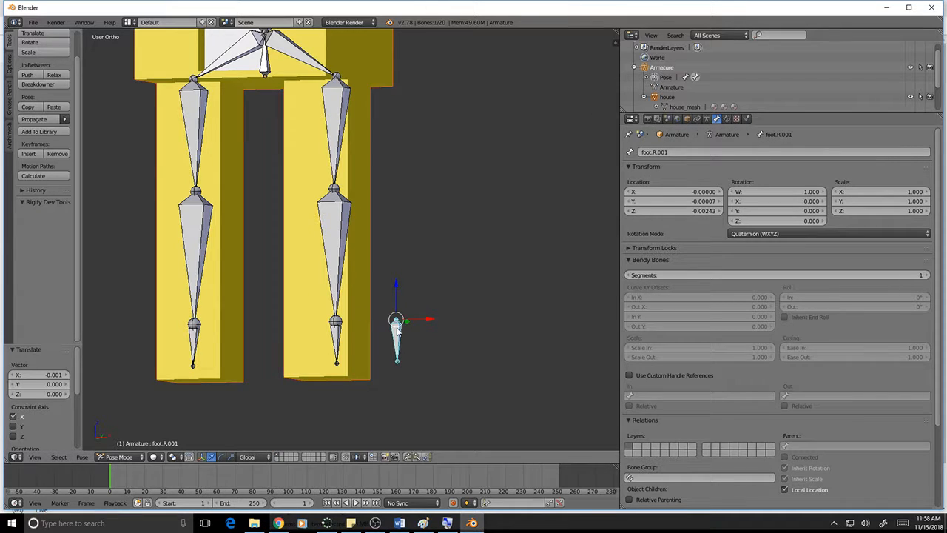
{"action": "key", "text": "Tab"}
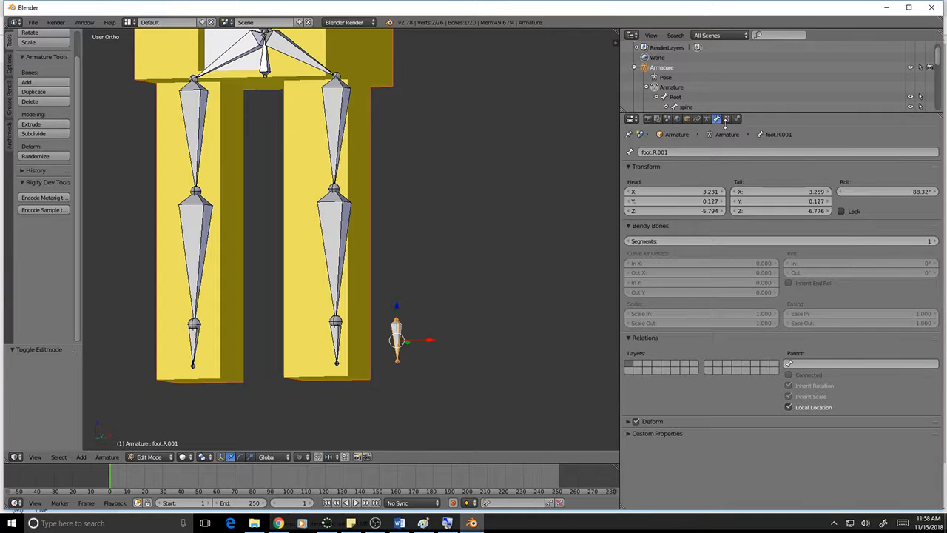
{"action": "key", "text": "Tab"}
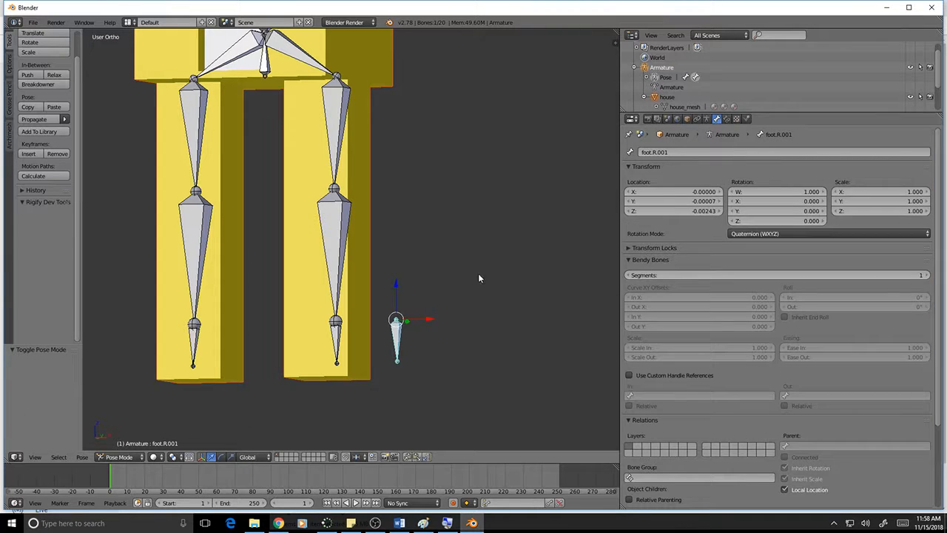
- Add an Inverse Kinematics bone constraint to the original right foot bone, foot.R
{"action": "left_click", "coordinate": [727, 119]}
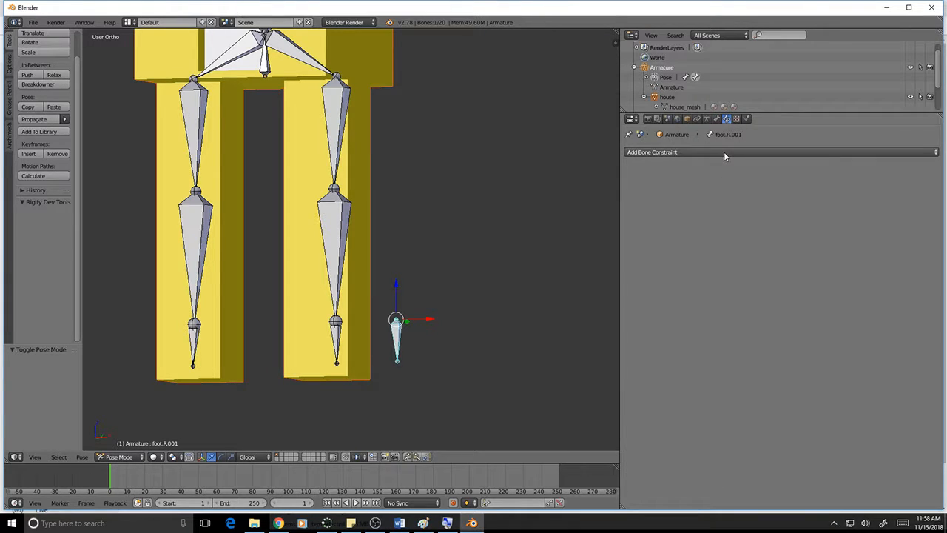
{"action": "right_click", "coordinate": [338, 333]}
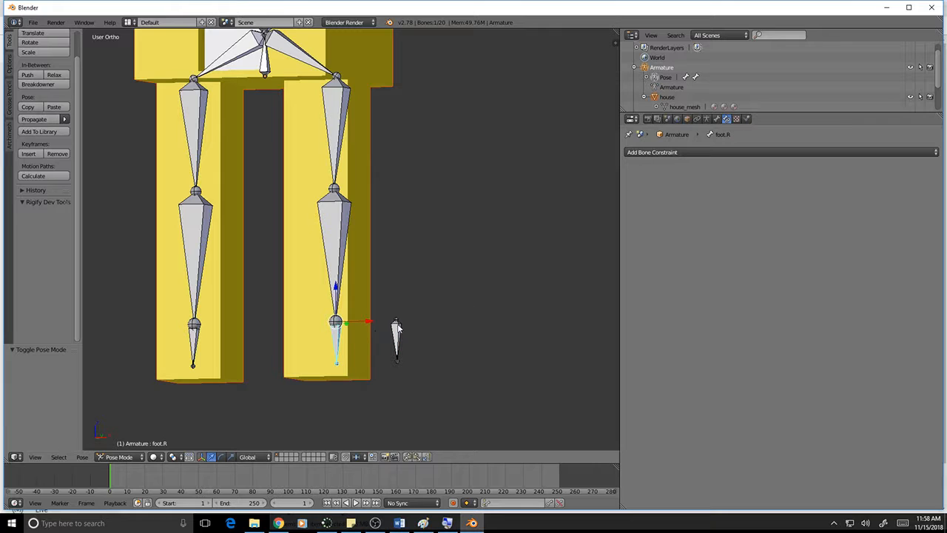
{"action": "right_click", "coordinate": [395, 339]}
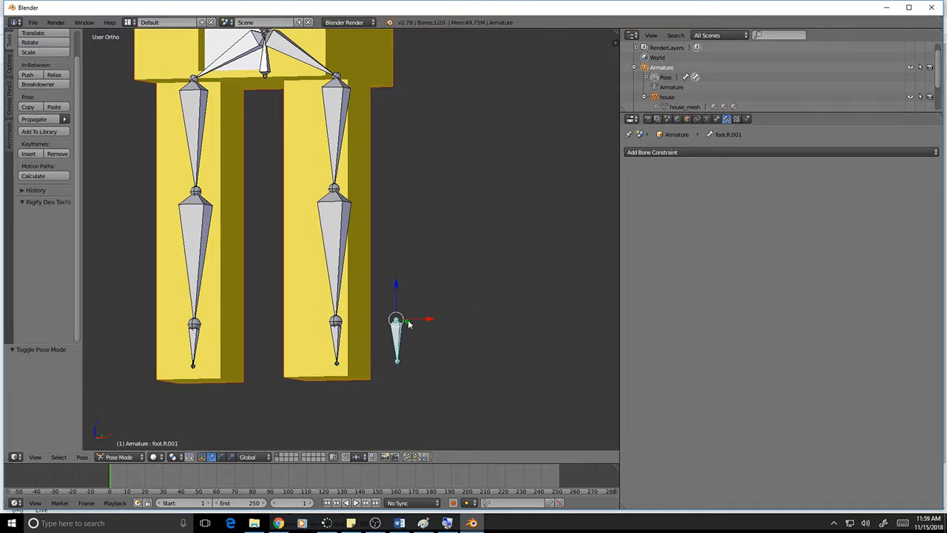
{"action": "right_click", "coordinate": [337, 339]}
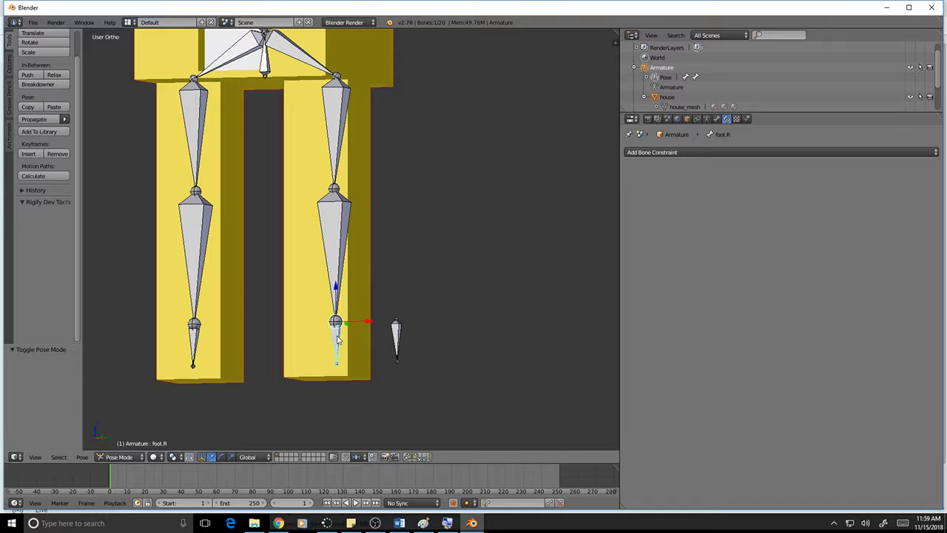
{"action": "left_click", "coordinate": [681, 153]}
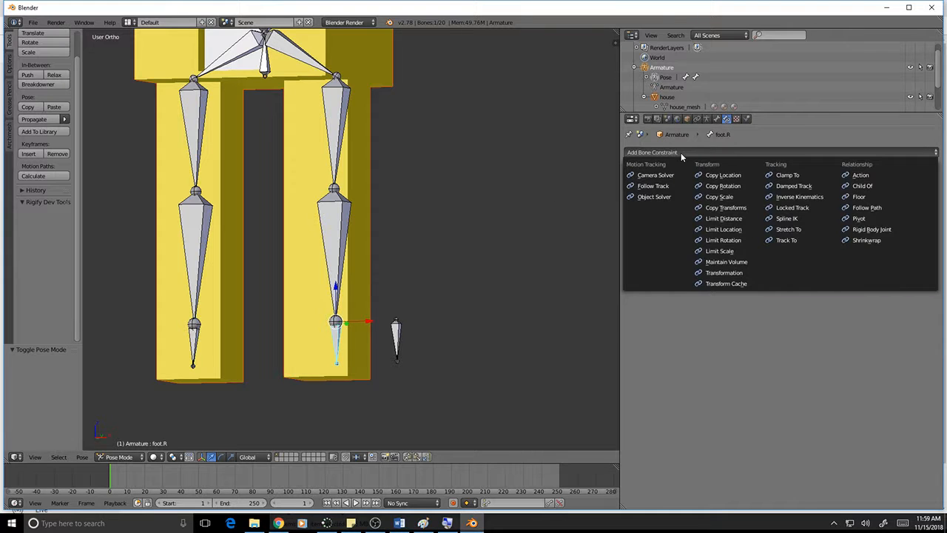
{"action": "left_click", "coordinate": [783, 197]}
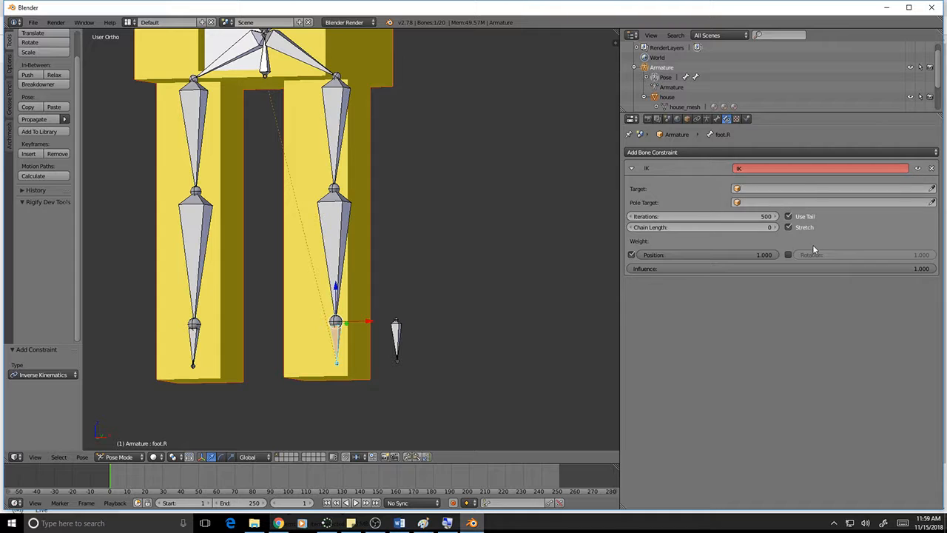
- Set the target of foot.R's IK constraint to the Armature object
{"action": "left_click", "coordinate": [933, 190]}
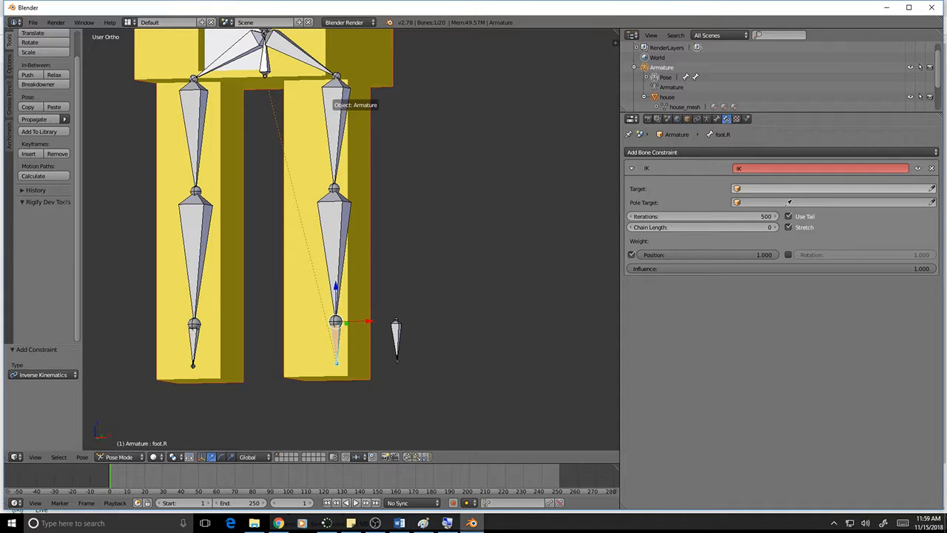
{"action": "left_click", "coordinate": [338, 110]}
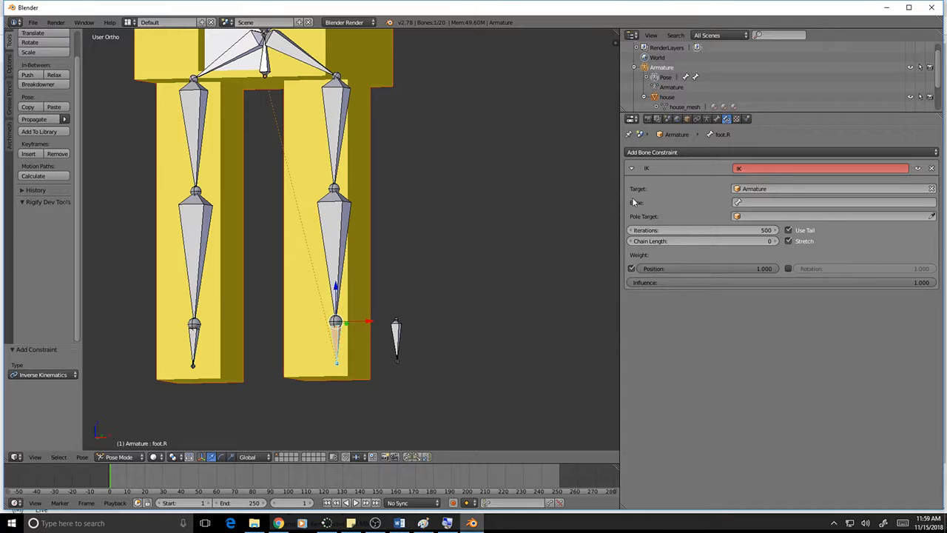
{"action": "left_click", "coordinate": [741, 202]}
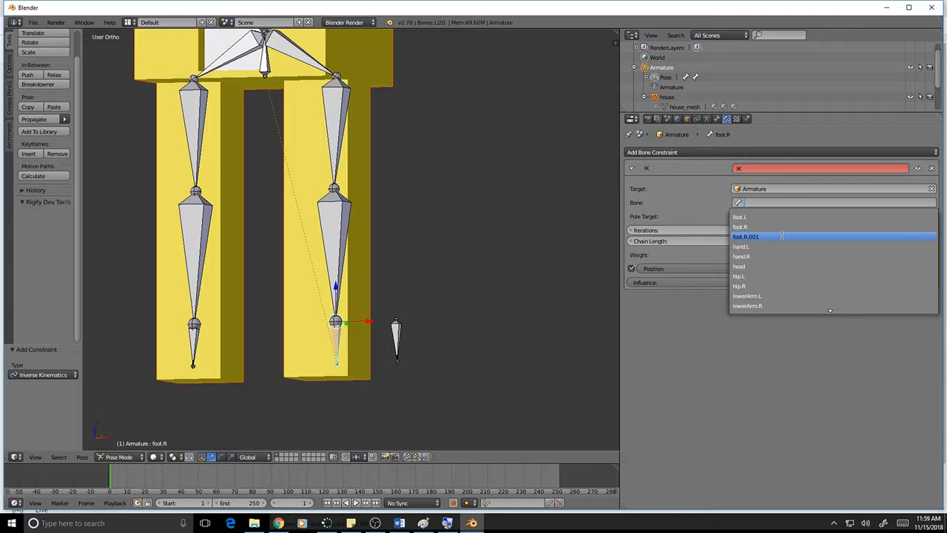
{"action": "left_click", "coordinate": [532, 210]}
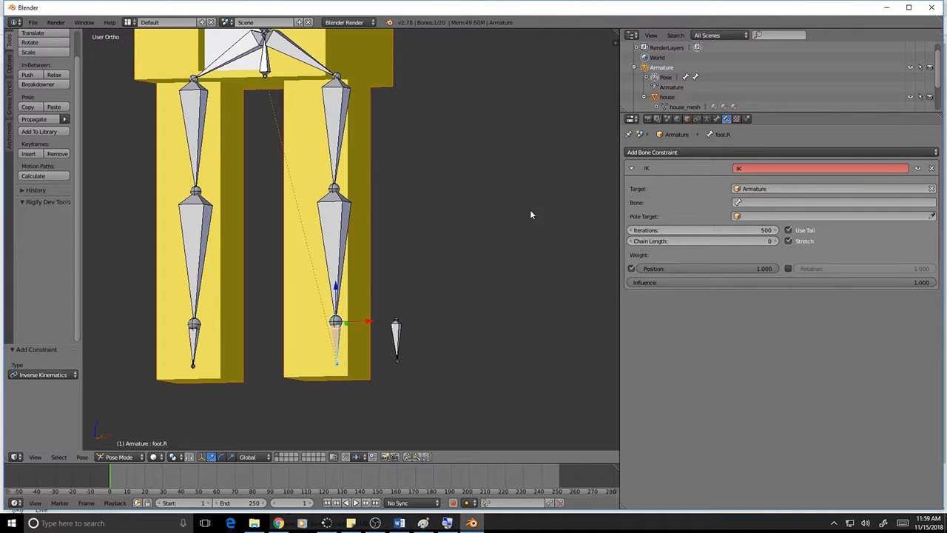
- Rename the duplicated foot bone beside the right leg as foot.R.Control
{"action": "right_click", "coordinate": [396, 331]}
{"action": "left_click", "coordinate": [716, 119]}
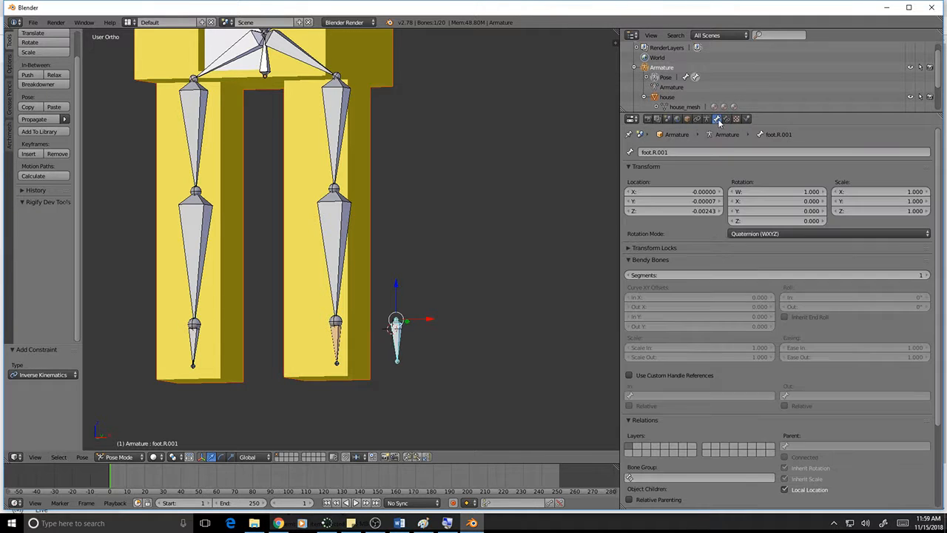
{"action": "left_click", "coordinate": [696, 152]}
{"action": "type", "text": "foot.R.Control"}
{"action": "key", "text": "Return"}
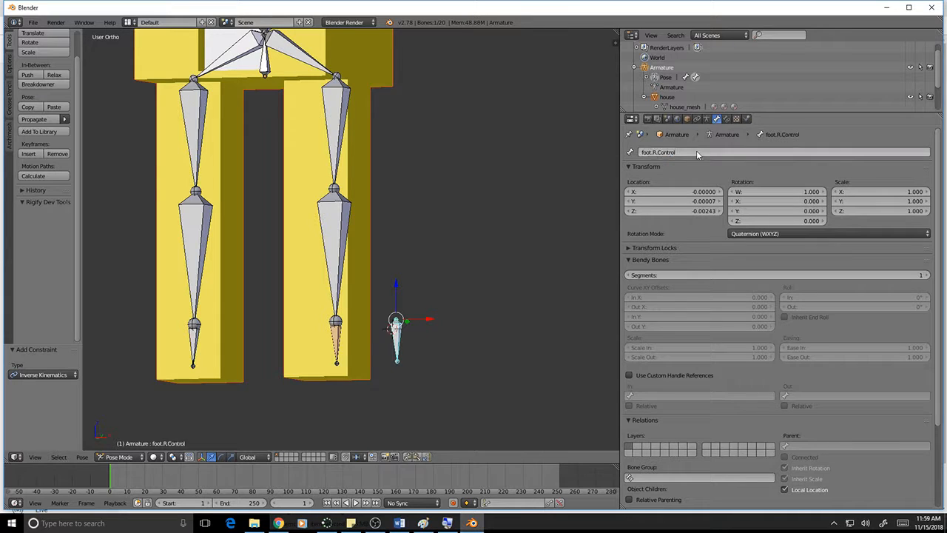
- Set the target bone of foot.R's IK constraint to foot.R.Control
{"action": "right_click", "coordinate": [337, 337]}
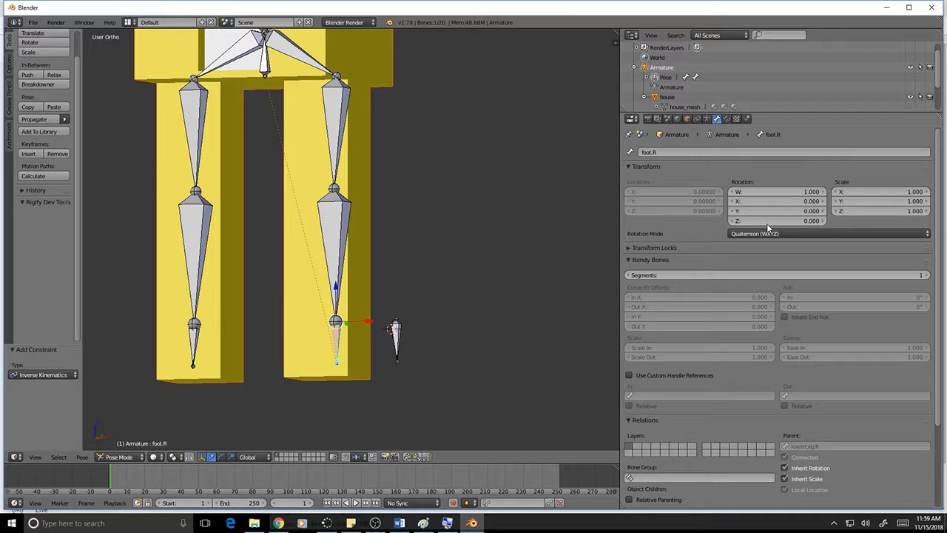
{"action": "left_click", "coordinate": [726, 118]}
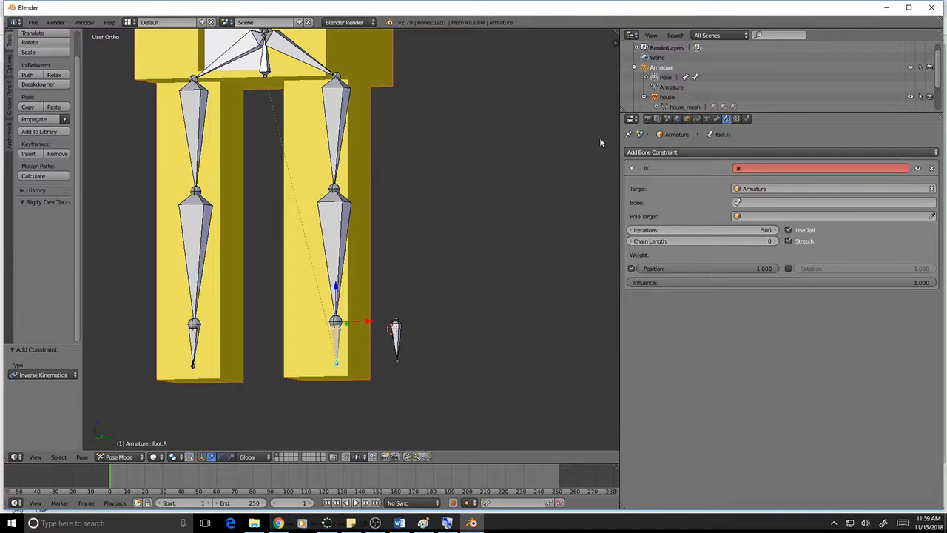
{"action": "left_click", "coordinate": [788, 207]}
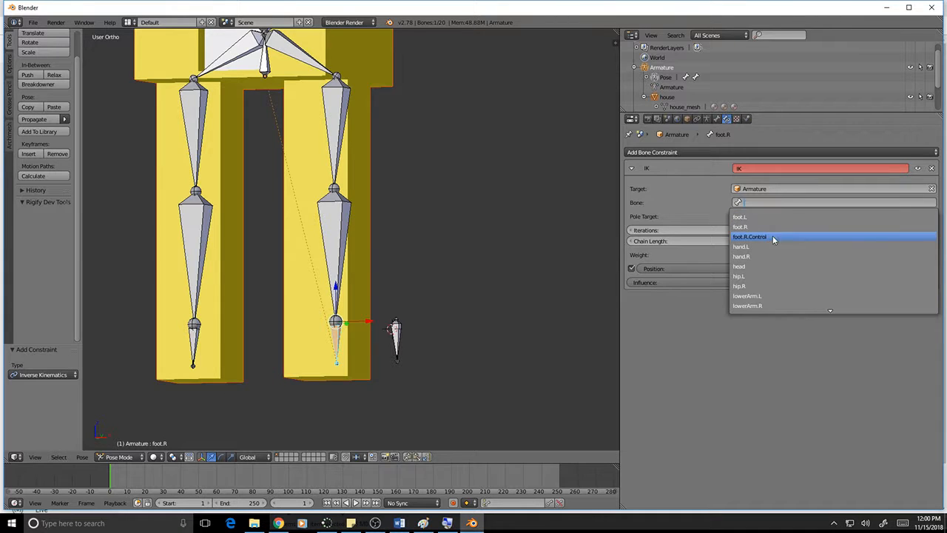
{"action": "left_click", "coordinate": [773, 237]}
{"action": "scroll", "coordinate": [461, 244], "scroll_direction": "down", "scroll_amount": 3}
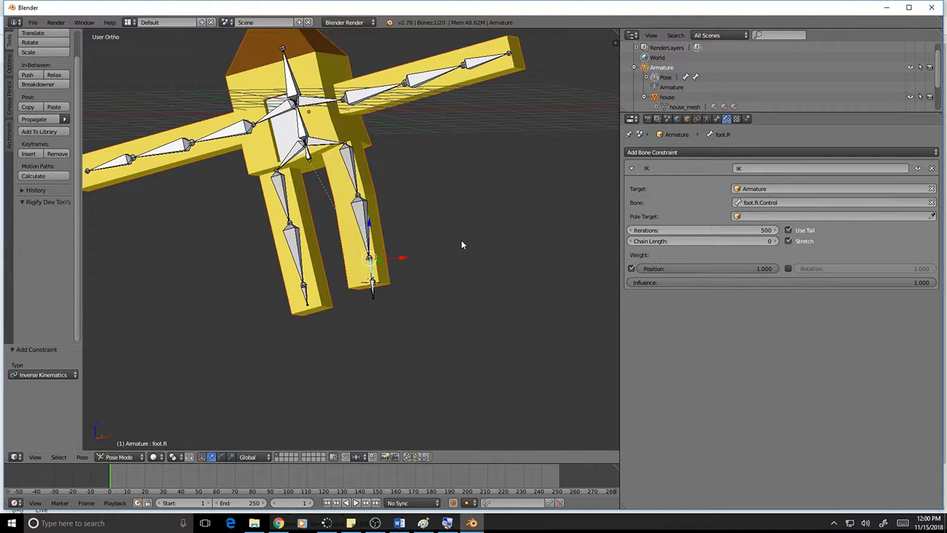
{"action": "scroll", "coordinate": [400, 322], "scroll_direction": "up", "scroll_amount": 3}
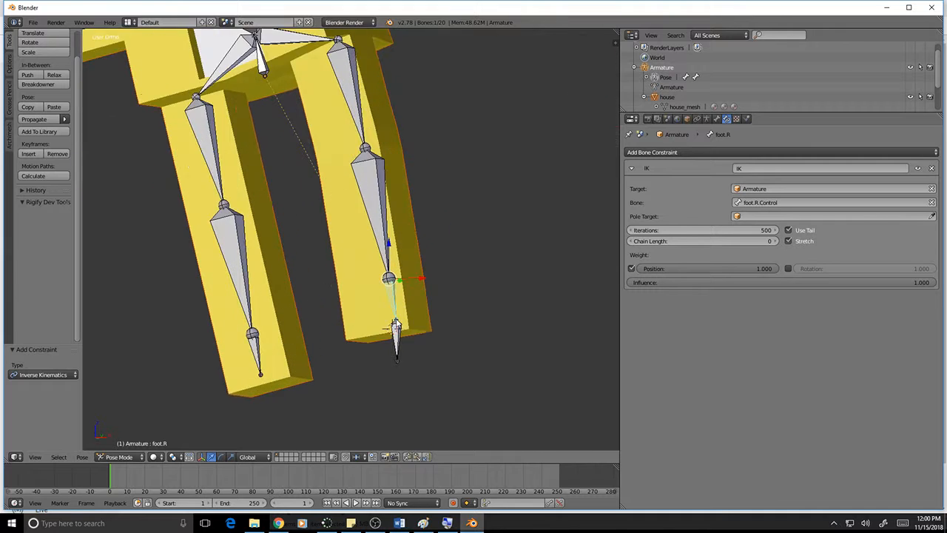
- Try chain lengths of 2 and 3 on foot.R's IK constraint, and settle on a chain length of 1
{"action": "scroll", "coordinate": [396, 325], "scroll_direction": "down", "scroll_amount": 2}
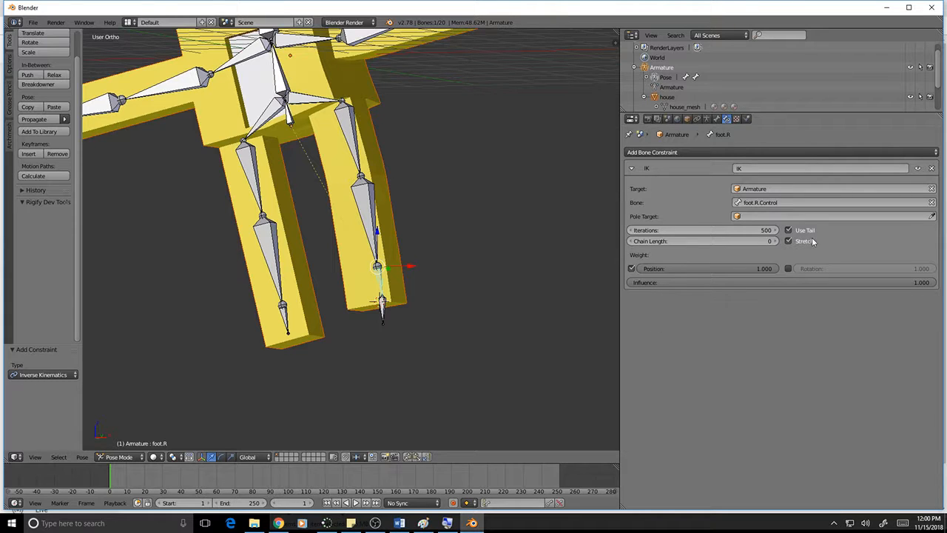
{"action": "left_click", "coordinate": [777, 240]}
{"action": "left_click", "coordinate": [777, 240]}
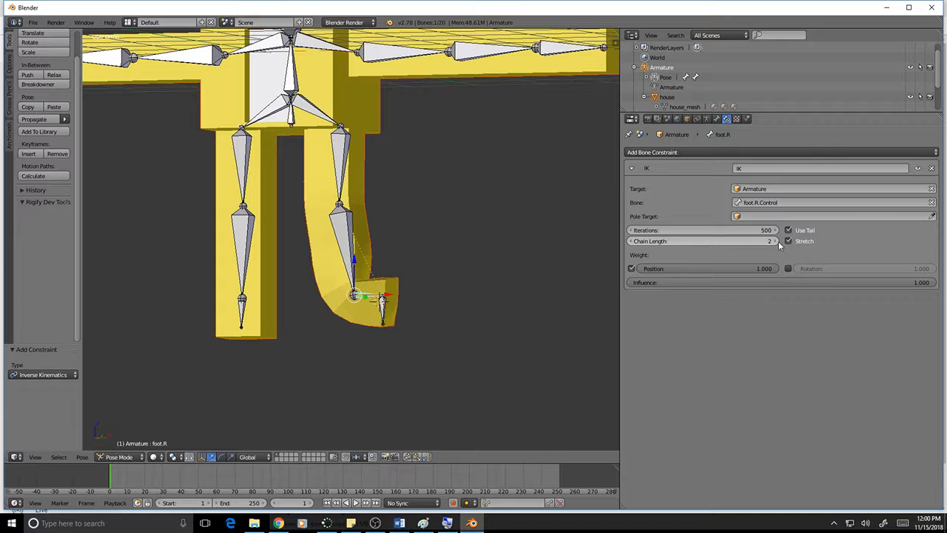
{"action": "left_click", "coordinate": [777, 241]}
{"action": "left_click", "coordinate": [776, 241]}
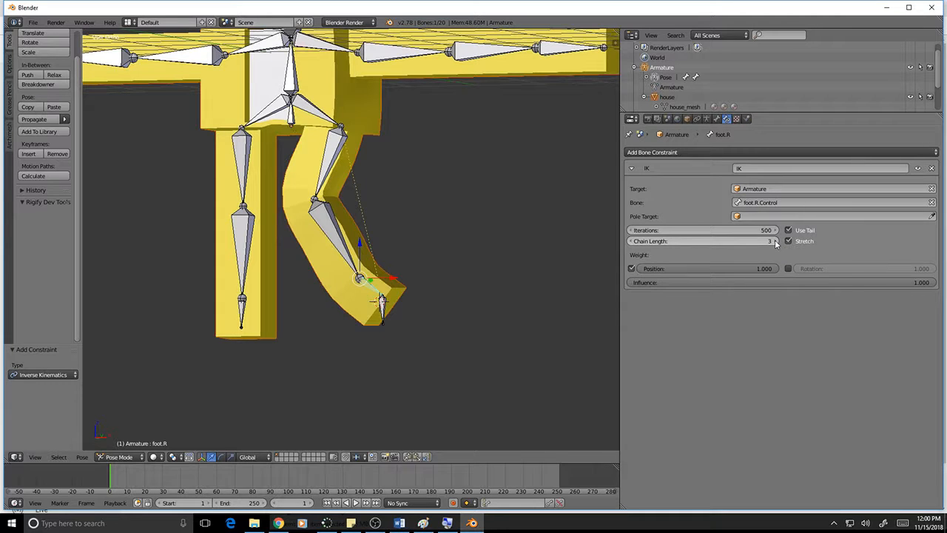
{"action": "left_click", "coordinate": [631, 241]}
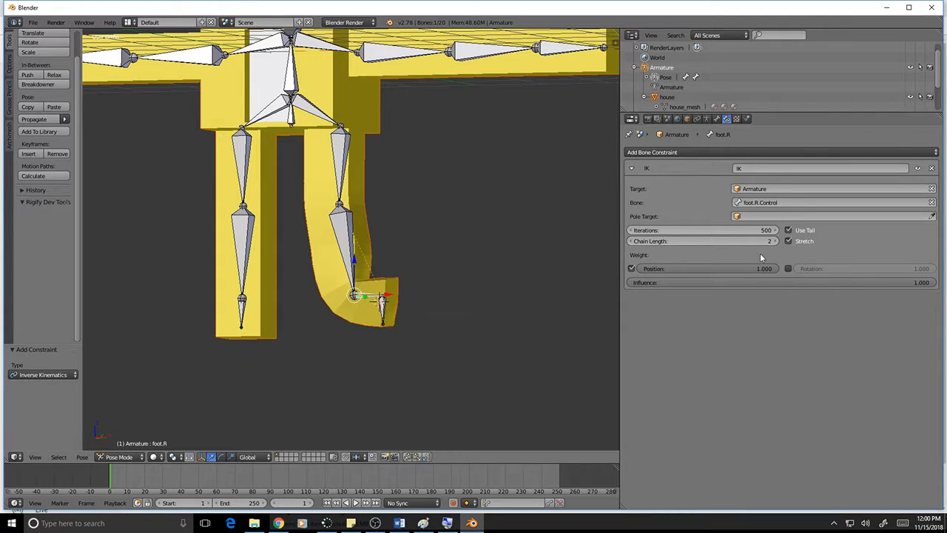
{"action": "left_click", "coordinate": [632, 241]}
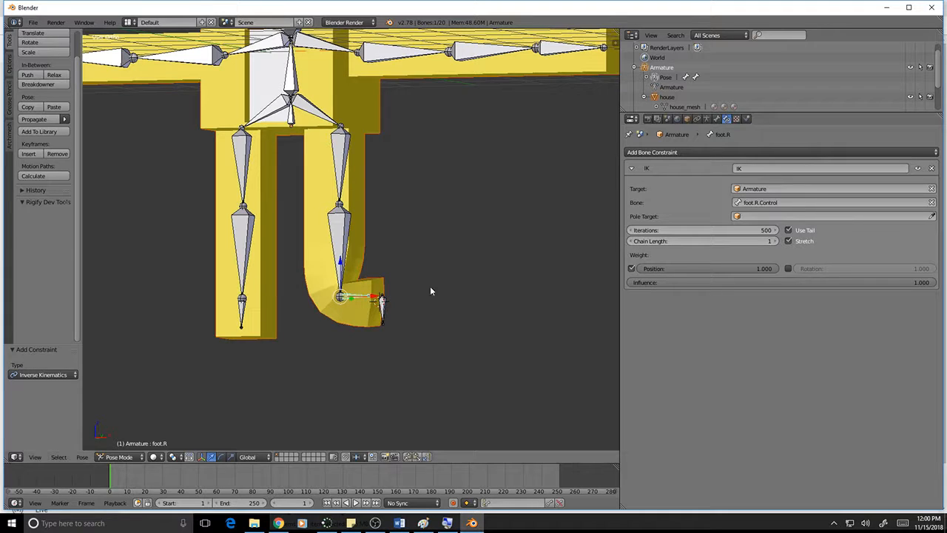
- Move the foot.R.Control bone about -0.648 along X and -1.033 along Z to place it below the right foot
{"action": "right_click", "coordinate": [383, 307]}
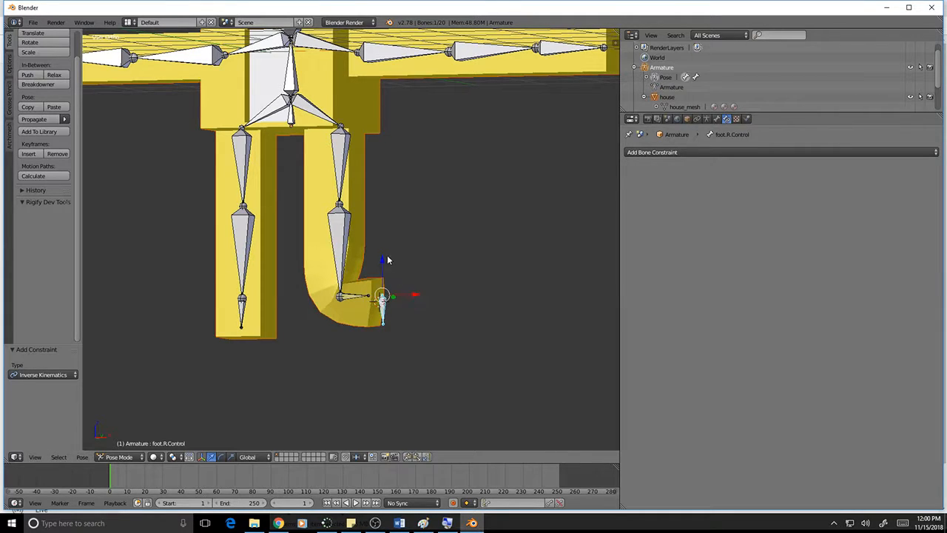
{"action": "key", "text": "g"}
{"action": "key", "text": "x"}
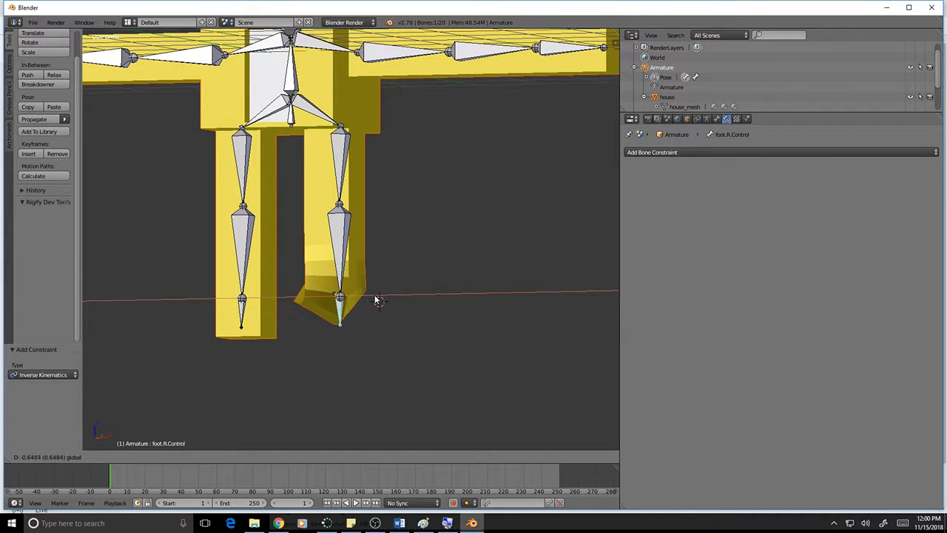
{"action": "left_click", "coordinate": [375, 341]}
{"action": "key", "text": "KP_5"}
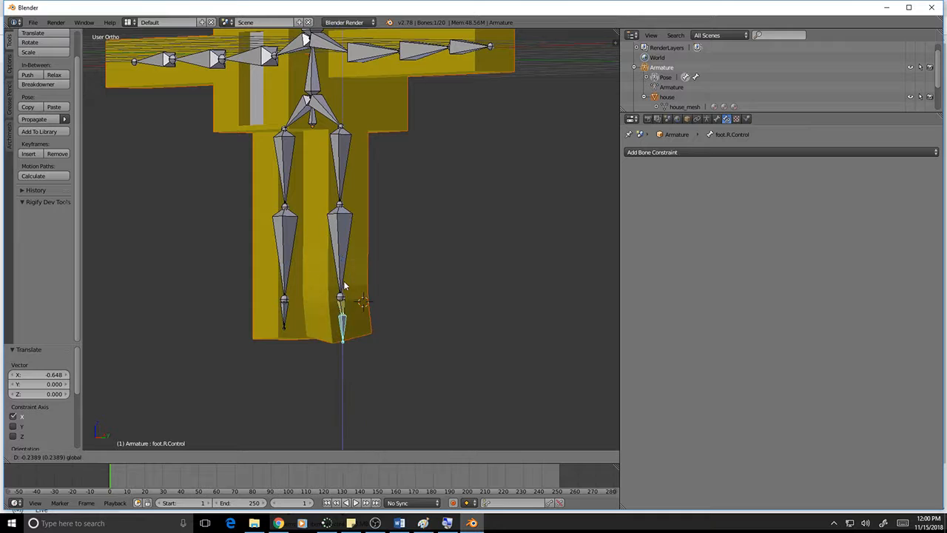
{"action": "key", "text": "g"}
{"action": "key", "text": "z"}
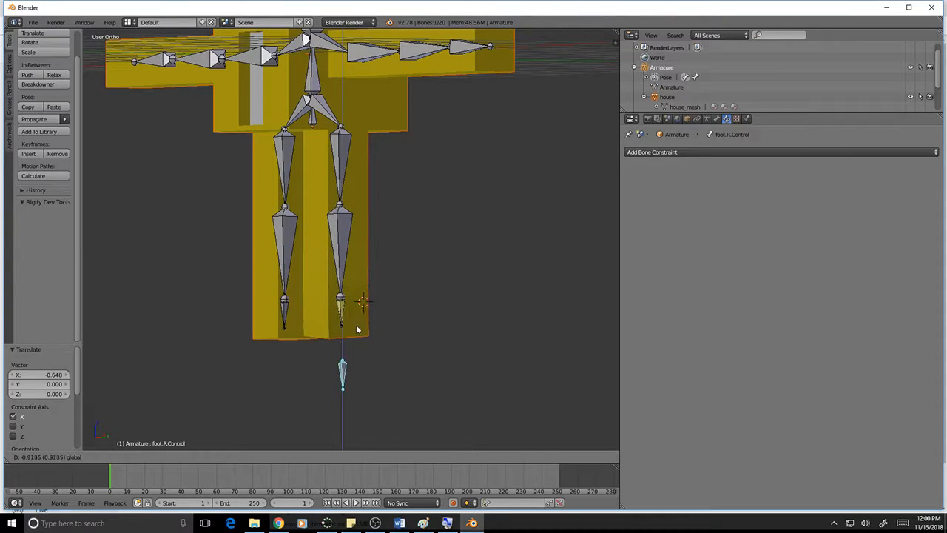
{"action": "left_click", "coordinate": [358, 350]}
{"action": "middle_click_drag", "start_coordinate": [358, 350], "coordinate": [385, 354]}
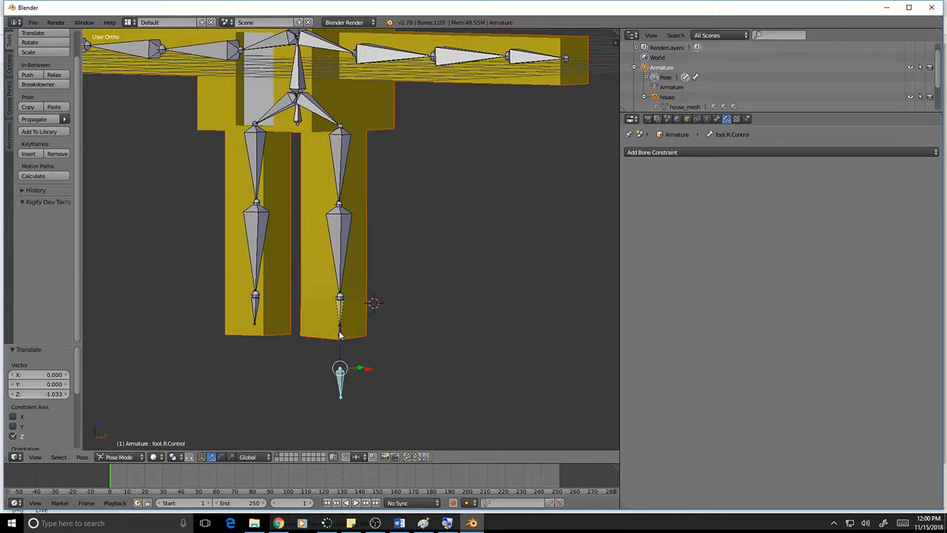
- Move the foot.R.Control bone about 0.583 up along Z and about 0.213 back down in the pose
{"action": "mouse_move", "coordinate": [341, 332]}
{"action": "left_mouse_down"}
{"action": "mouse_move", "coordinate": [339, 305]}
{"action": "mouse_move", "coordinate": [341, 339]}
{"action": "left_mouse_up"}
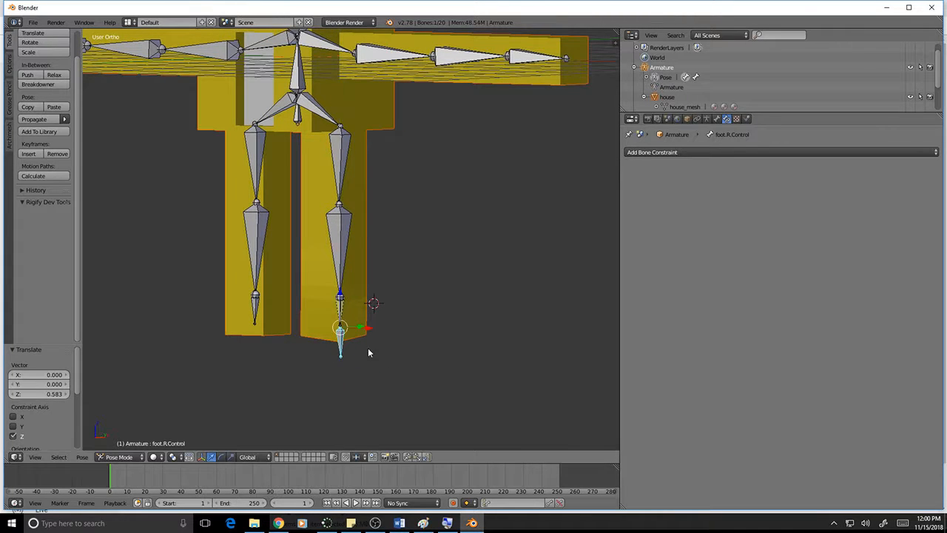
{"action": "middle_click_drag", "start_coordinate": [368, 348], "coordinate": [398, 339]}
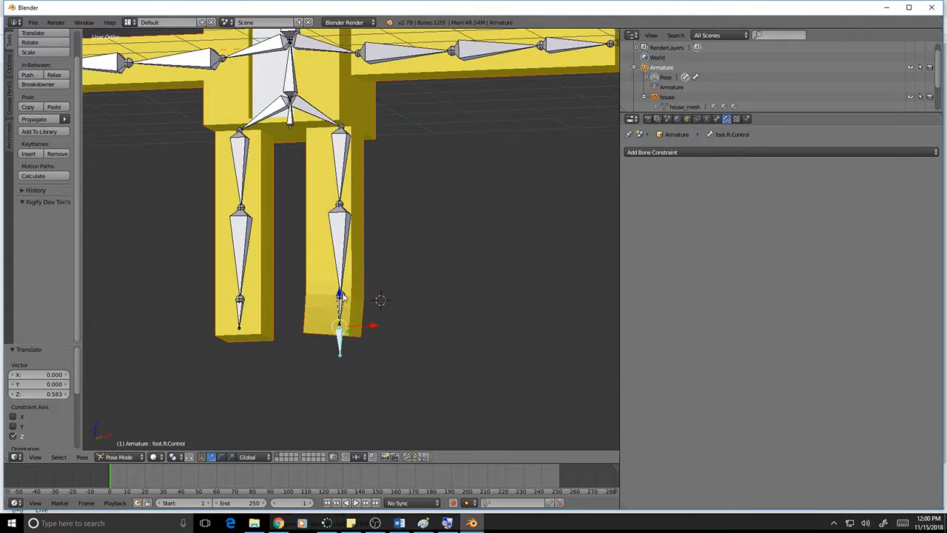
{"action": "left_click_drag", "start_coordinate": [343, 299], "coordinate": [374, 359]}
{"action": "middle_click_drag", "start_coordinate": [374, 359], "coordinate": [372, 328]}
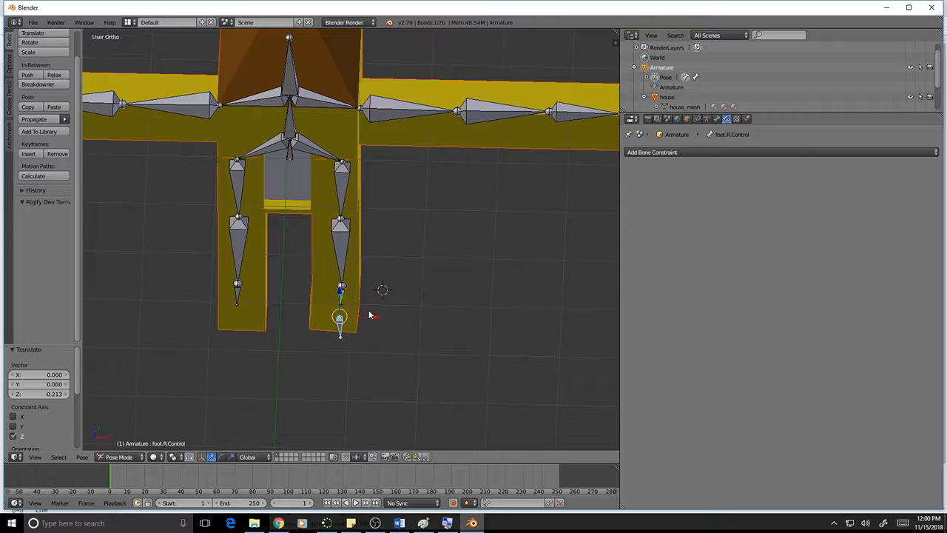
- Clear foot.R.Control's pose location and rotation, and switch the armature to Edit Mode
{"action": "key", "text": "alt+g"}
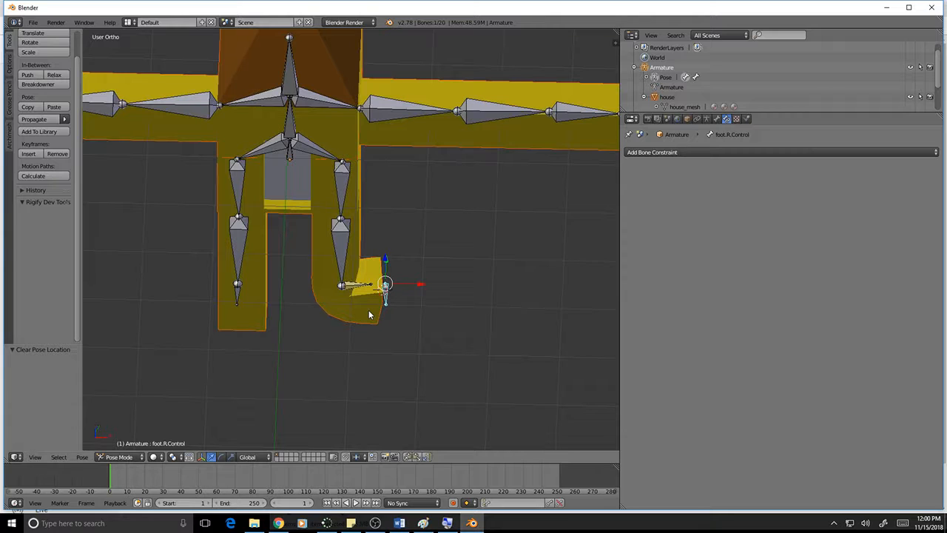
{"action": "key", "text": "alt+r"}
{"action": "key", "text": "Tab"}
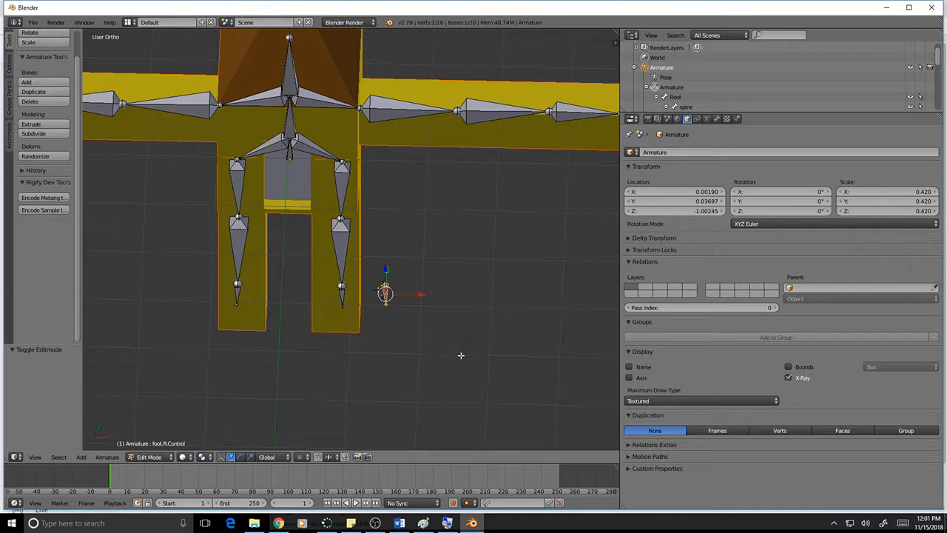
- Rotate the foot.R.Control bone about -85.6° around the X axis
{"action": "middle_click_drag", "start_coordinate": [461, 355], "coordinate": [414, 347]}
{"action": "key", "text": "r"}
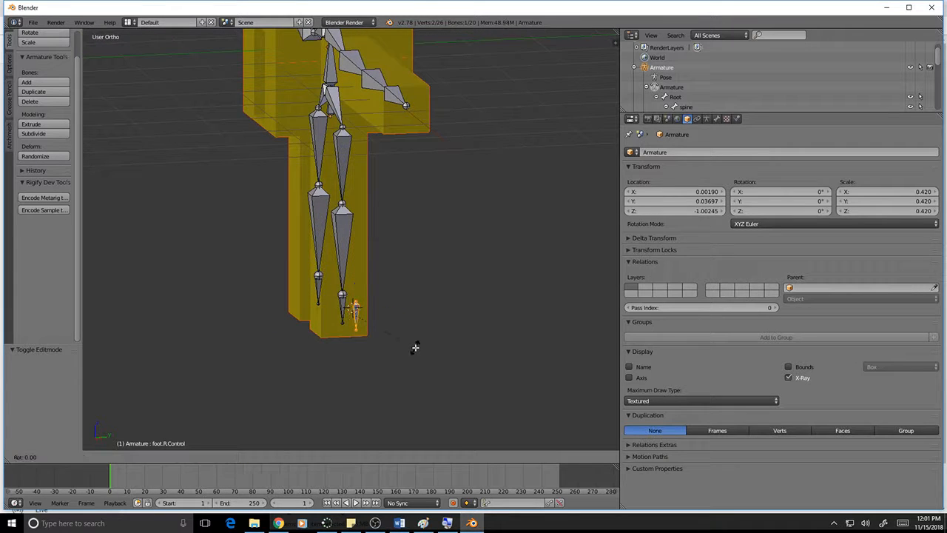
{"action": "key", "text": "x"}
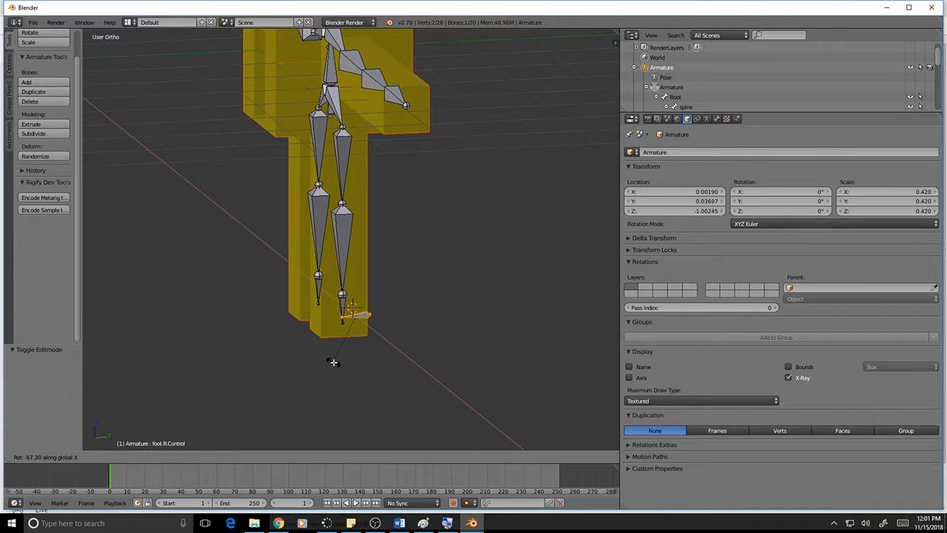
{"action": "left_click", "coordinate": [333, 362]}
{"action": "middle_click_drag", "start_coordinate": [437, 321], "coordinate": [514, 313]}
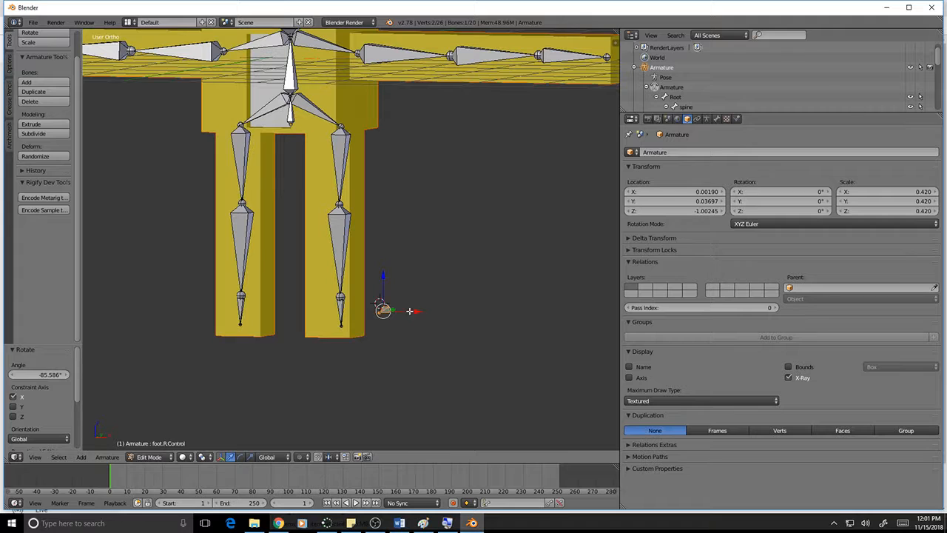
- Move foot.R.Control about -0.655 along X and -0.274 along Z to the tip of the foot.R bone
{"action": "key", "text": "g"}
{"action": "key", "text": "x"}
{"action": "left_click", "coordinate": [372, 311]}
{"action": "middle_click_drag", "start_coordinate": [372, 311], "coordinate": [340, 275]}
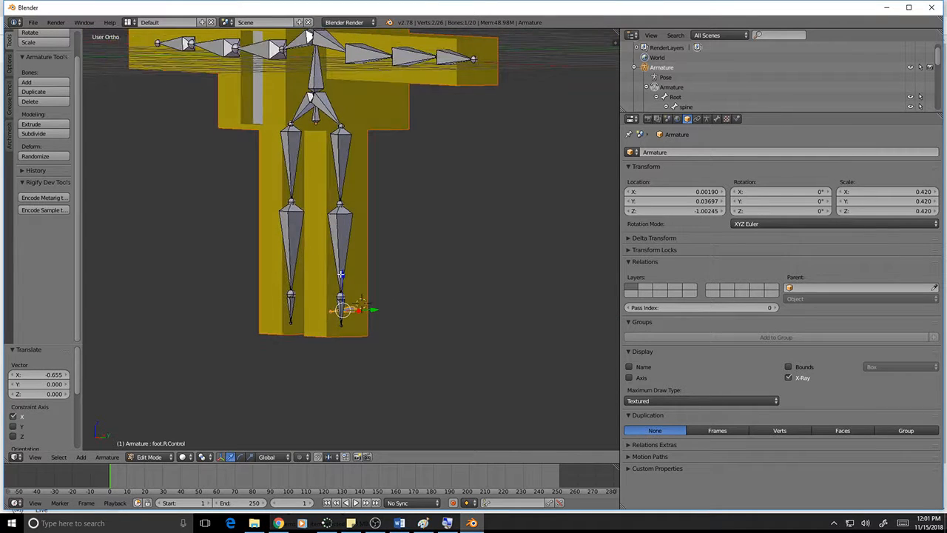
{"action": "key", "text": "g"}
{"action": "key", "text": "z"}
{"action": "left_click", "coordinate": [345, 326]}
- Shift foot.R.Control about -0.107 along Y and -0.119 along Z beneath the right foot bone
{"action": "middle_click_drag", "start_coordinate": [345, 326], "coordinate": [379, 328]}
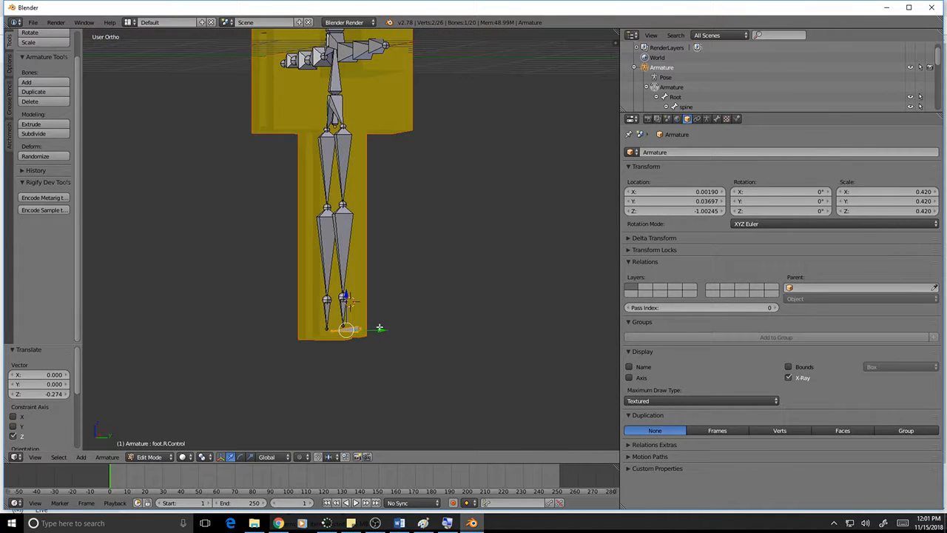
{"action": "key", "text": "g"}
{"action": "key", "text": "y"}
{"action": "left_click", "coordinate": [374, 332]}
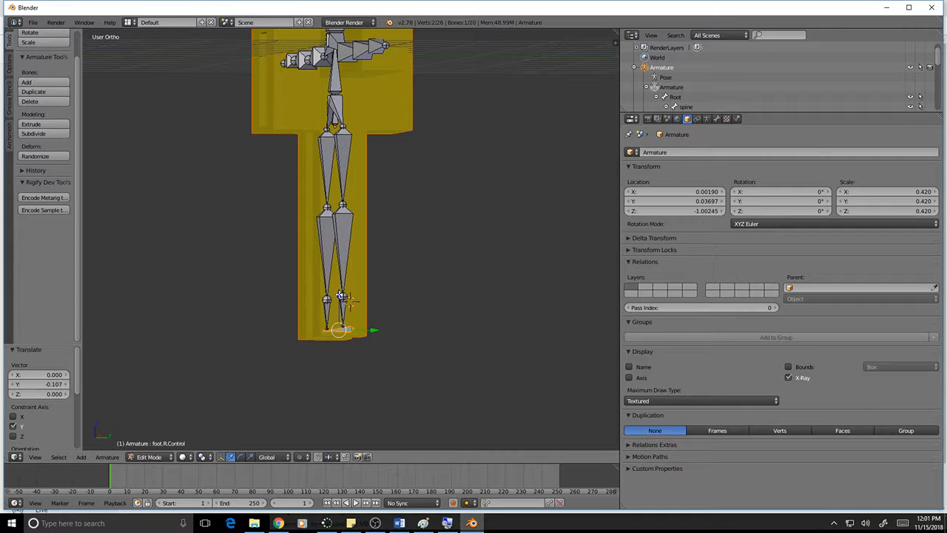
{"action": "key", "text": "g"}
{"action": "key", "text": "z"}
{"action": "left_click", "coordinate": [346, 343]}
- Align foot.R.Control with foot.R by scaling both selected bones to 0 along X and Y
{"action": "middle_click_drag", "start_coordinate": [347, 344], "coordinate": [384, 324]}
{"action": "right_click", "coordinate": [343, 292], "text": "shift"}
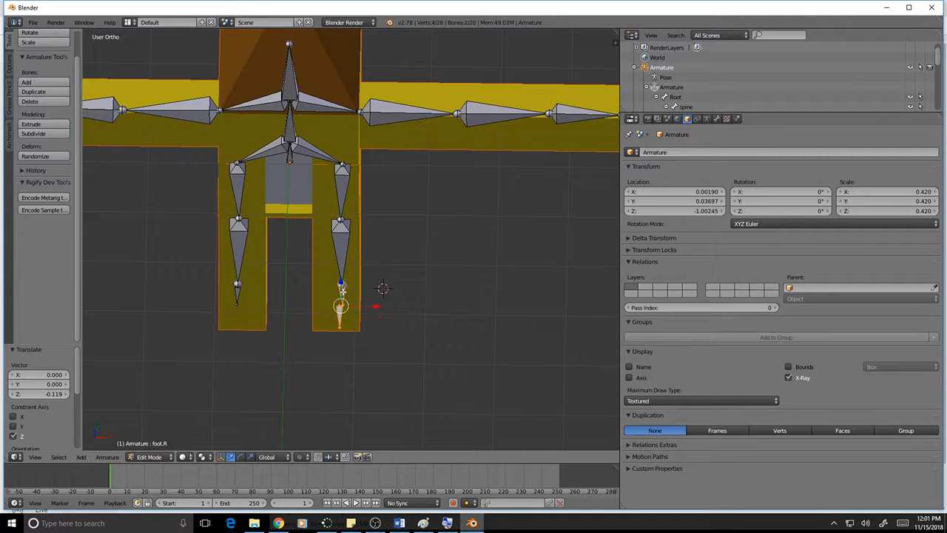
{"action": "key", "text": "s"}
{"action": "key", "text": "x"}
{"action": "key", "text": "0"}
{"action": "key", "text": "Return"}
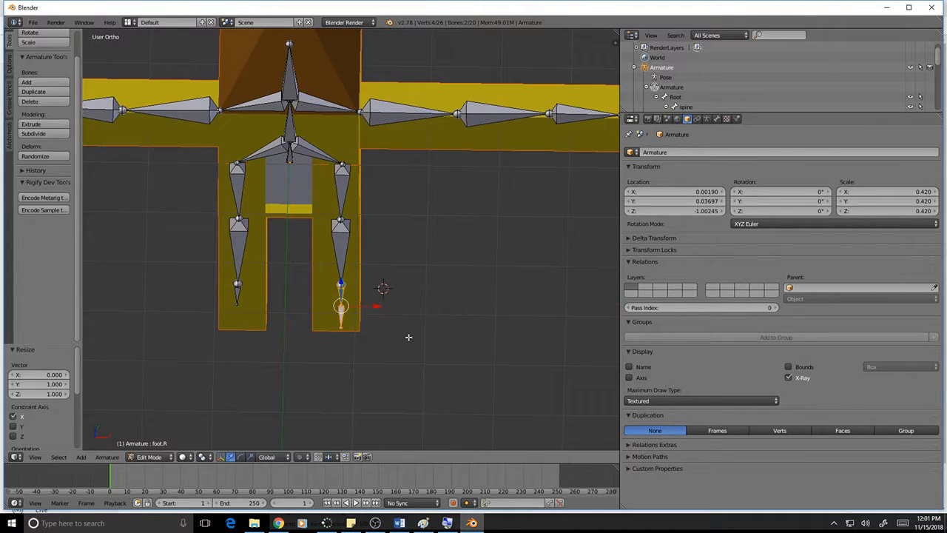
{"action": "key", "text": "s"}
{"action": "key", "text": "y"}
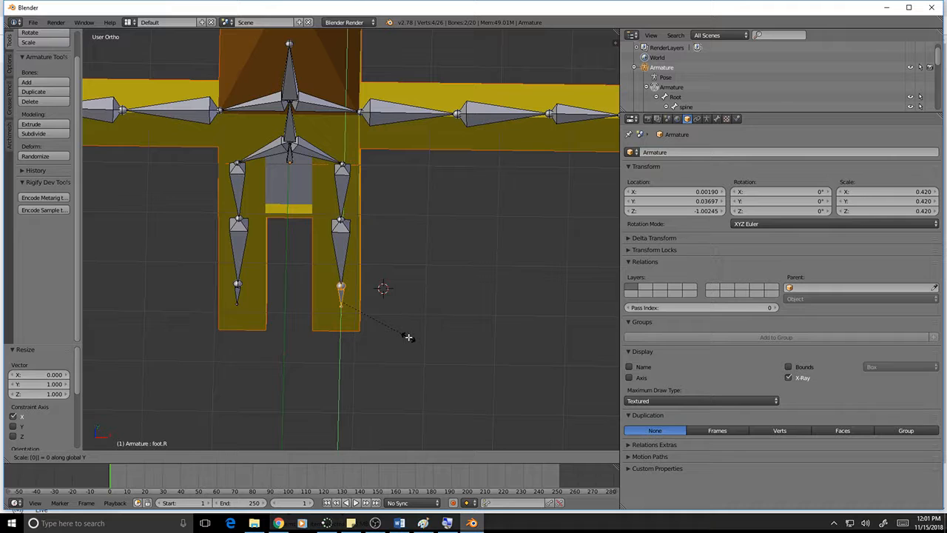
{"action": "key", "text": "Return"}
{"action": "middle_click_drag", "start_coordinate": [409, 336], "coordinate": [344, 290]}
{"action": "mouse_move", "coordinate": [338, 293]}
{"action": "left_mouse_down"}
{"action": "mouse_move", "coordinate": [345, 310]}
{"action": "mouse_move", "coordinate": [342, 291]}
{"action": "left_mouse_up"}
{"action": "key", "text": "ctrl+z"}
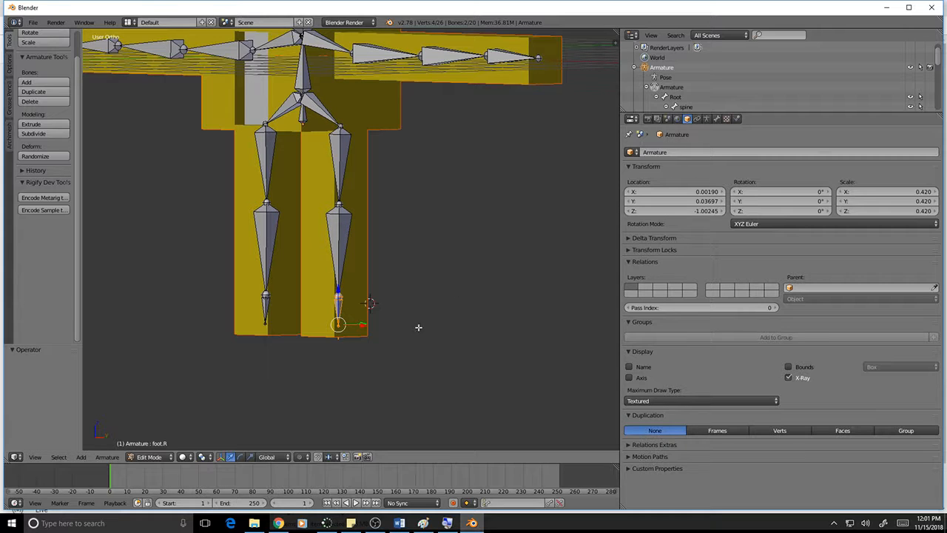
- Select only the foot.R.Control bone and lower it about 0.113 along Z
{"action": "middle_click_drag", "start_coordinate": [413, 301], "coordinate": [456, 306]}
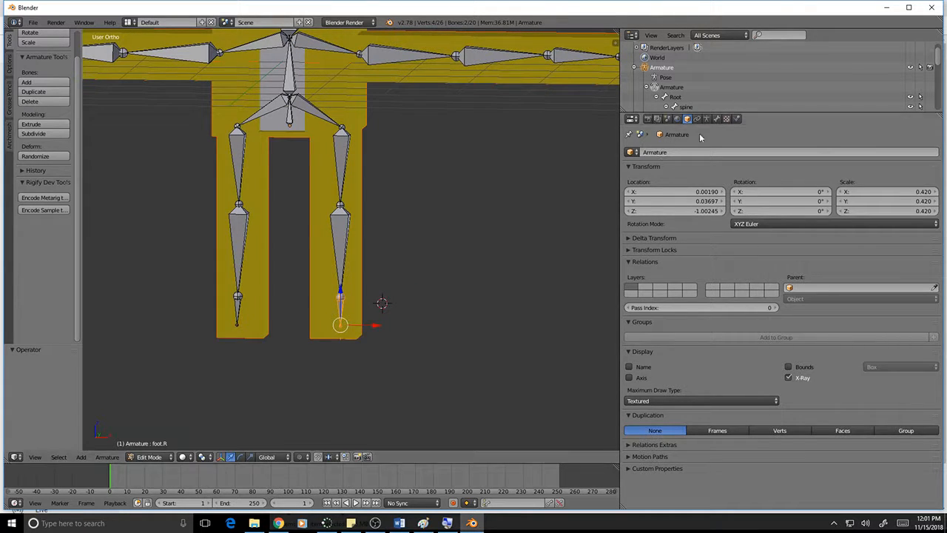
{"action": "scroll", "coordinate": [717, 108], "scroll_direction": "down", "scroll_amount": 3}
{"action": "scroll", "coordinate": [714, 84], "scroll_direction": "down", "scroll_amount": 2}
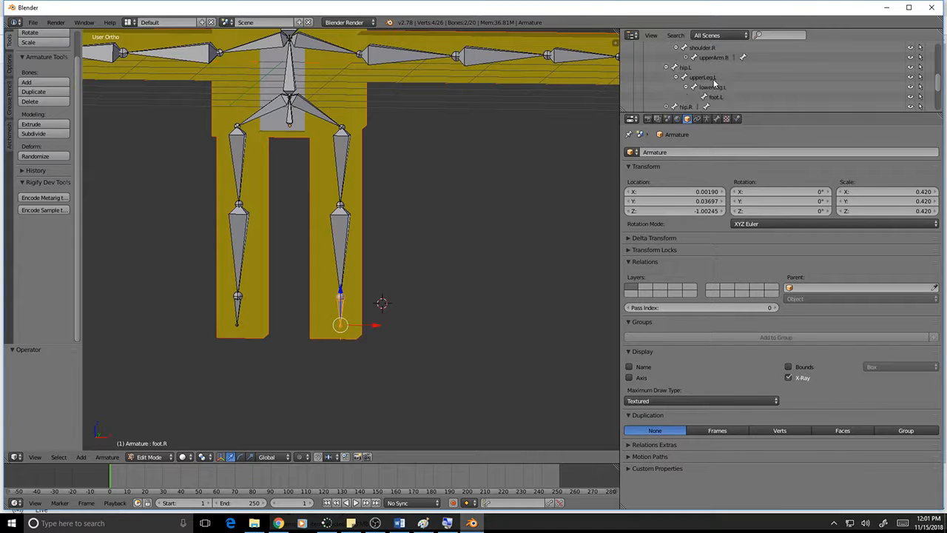
{"action": "scroll", "coordinate": [728, 95], "scroll_direction": "up", "scroll_amount": 3}
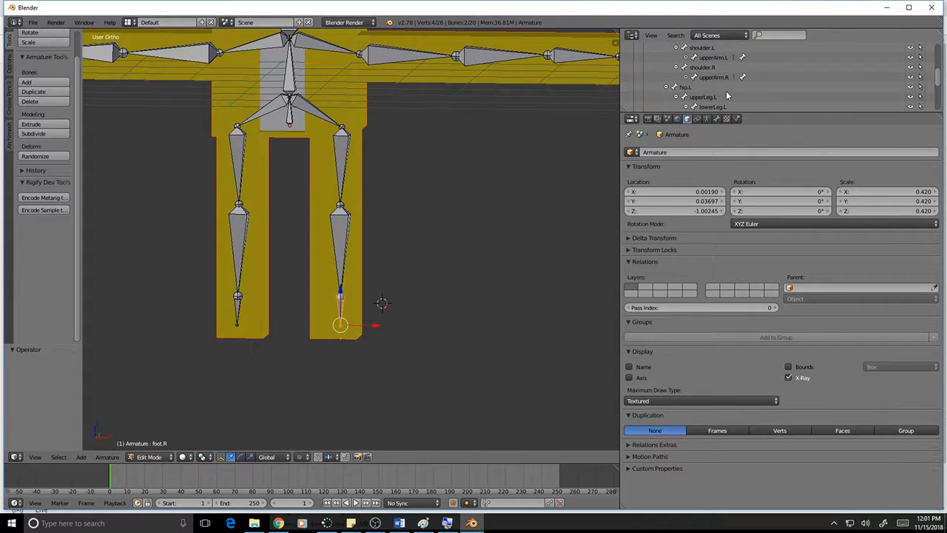
{"action": "scroll", "coordinate": [727, 92], "scroll_direction": "down", "scroll_amount": 5}
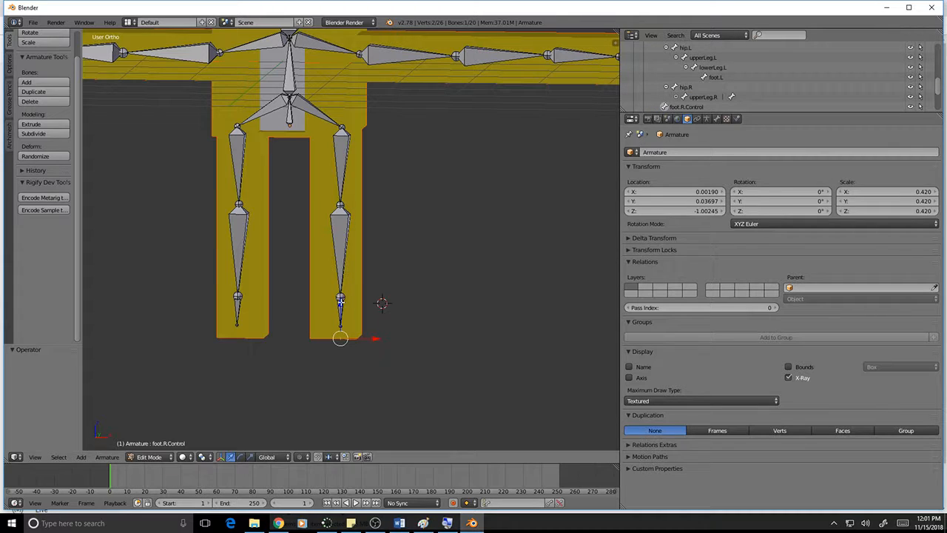
{"action": "key", "text": "g"}
{"action": "key", "text": "z"}
{"action": "left_click", "coordinate": [341, 329]}
- Scale the tiny foot.R.Control bone up by a factor of about 14.1
{"action": "scroll", "coordinate": [378, 353], "scroll_direction": "up", "scroll_amount": 5}
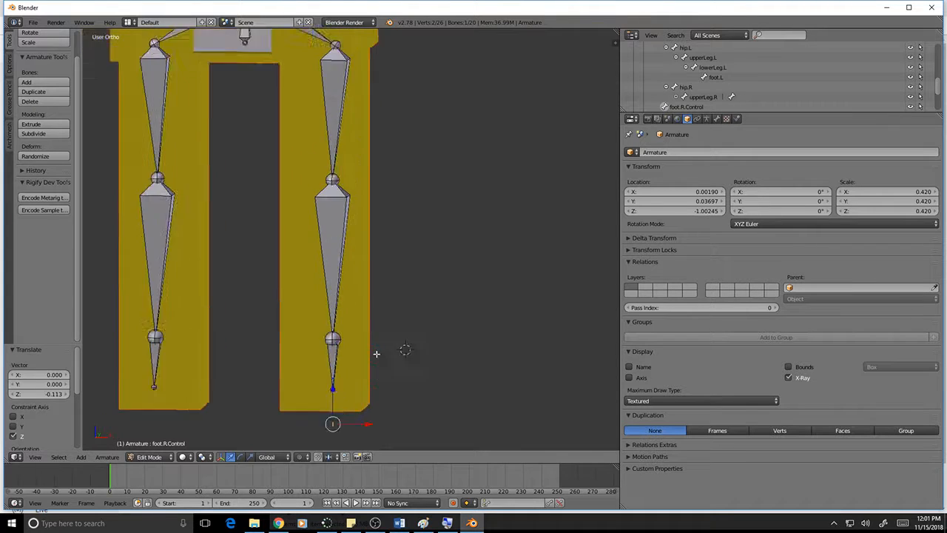
{"action": "middle_click_drag", "start_coordinate": [379, 375], "coordinate": [427, 102], "text": "shift"}
{"action": "scroll", "coordinate": [414, 208], "scroll_direction": "up", "scroll_amount": 6}
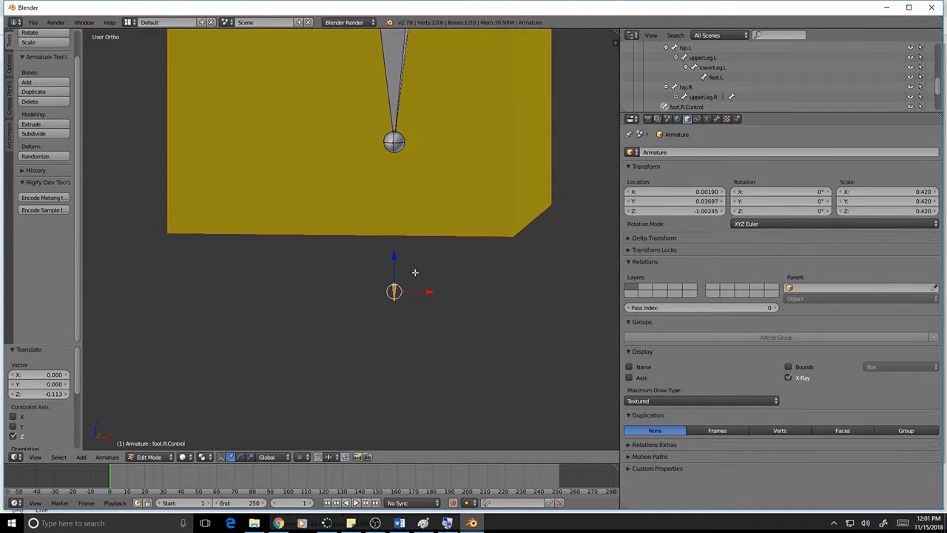
{"action": "scroll", "coordinate": [431, 291], "scroll_direction": "down", "scroll_amount": 4}
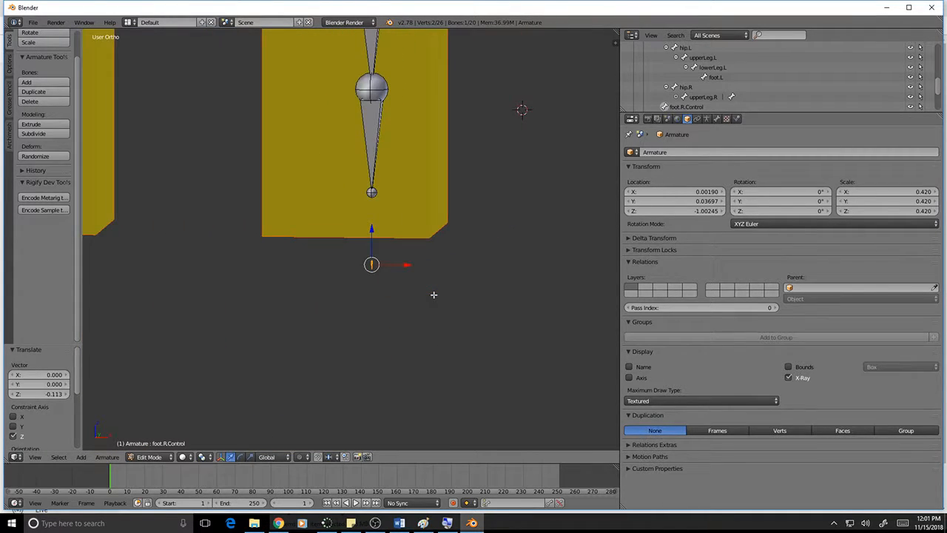
{"action": "key", "text": "s"}
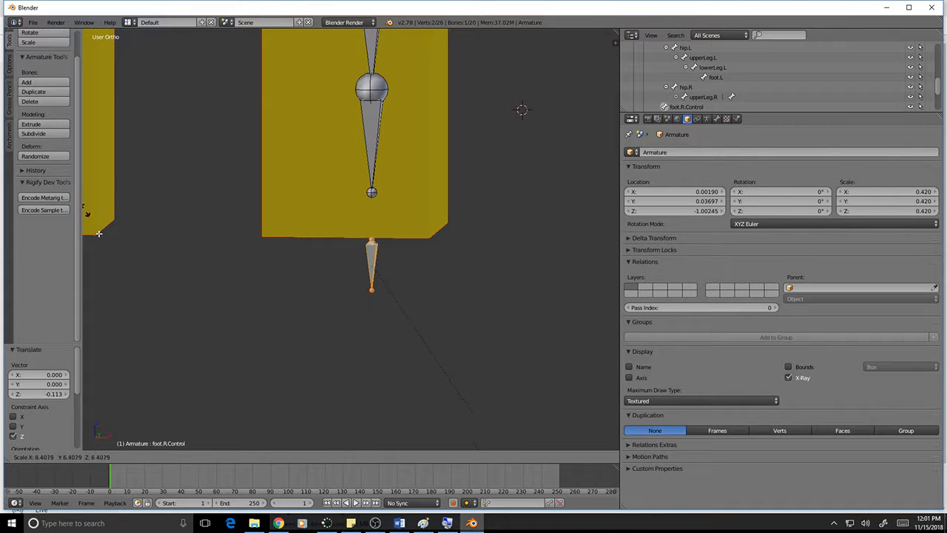
{"action": "left_click", "coordinate": [273, 293]}
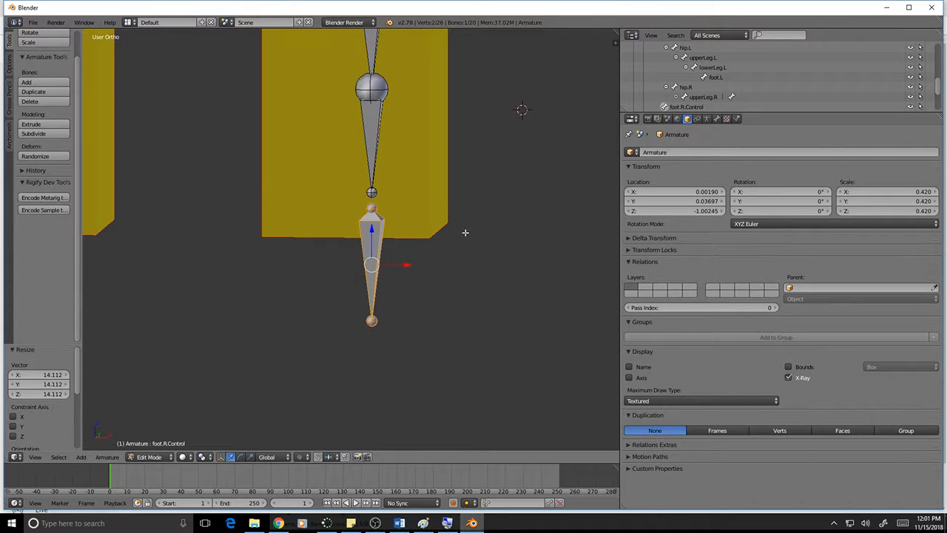
- Raise foot.R.Control about 0.053 along Z to sit against foot.R's tip, and return to Pose Mode
{"action": "middle_click_drag", "start_coordinate": [465, 233], "coordinate": [370, 169]}
{"action": "scroll", "coordinate": [398, 185], "scroll_direction": "down", "scroll_amount": 5}
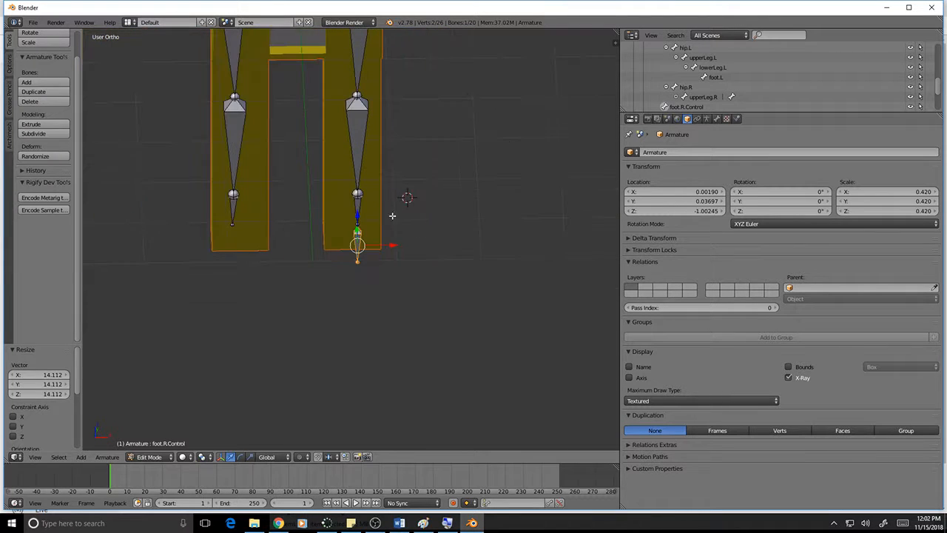
{"action": "left_click_drag", "start_coordinate": [357, 218], "coordinate": [354, 214]}
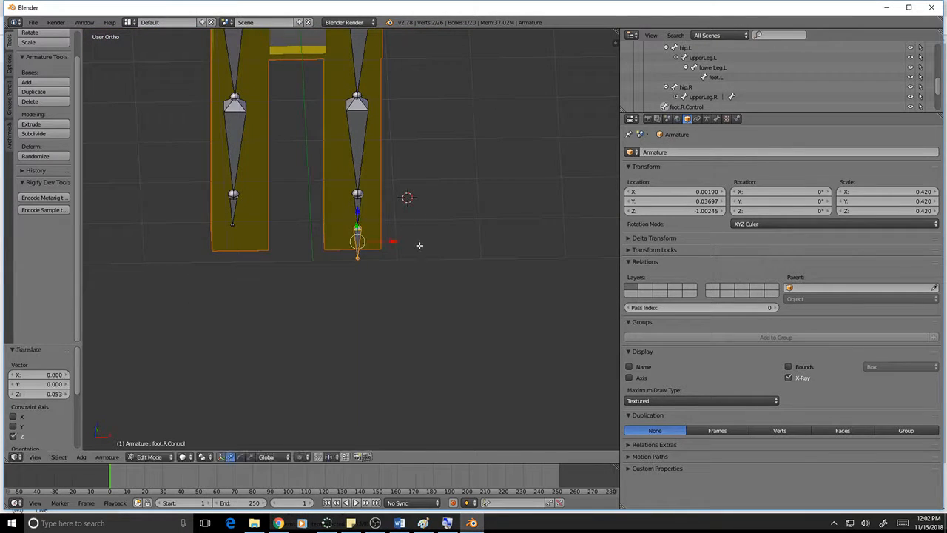
{"action": "middle_click_drag", "start_coordinate": [354, 214], "coordinate": [361, 234]}
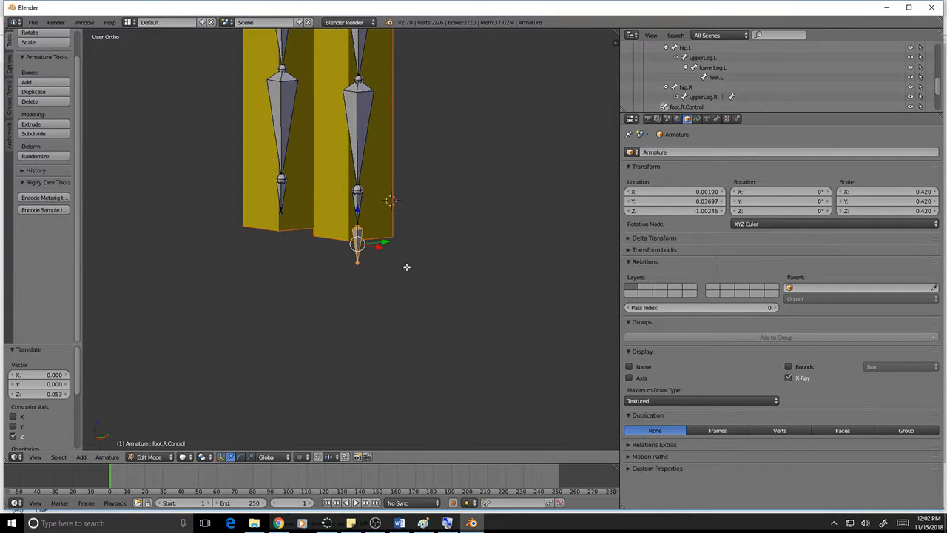
{"action": "key", "text": "ctrl+Tab"}
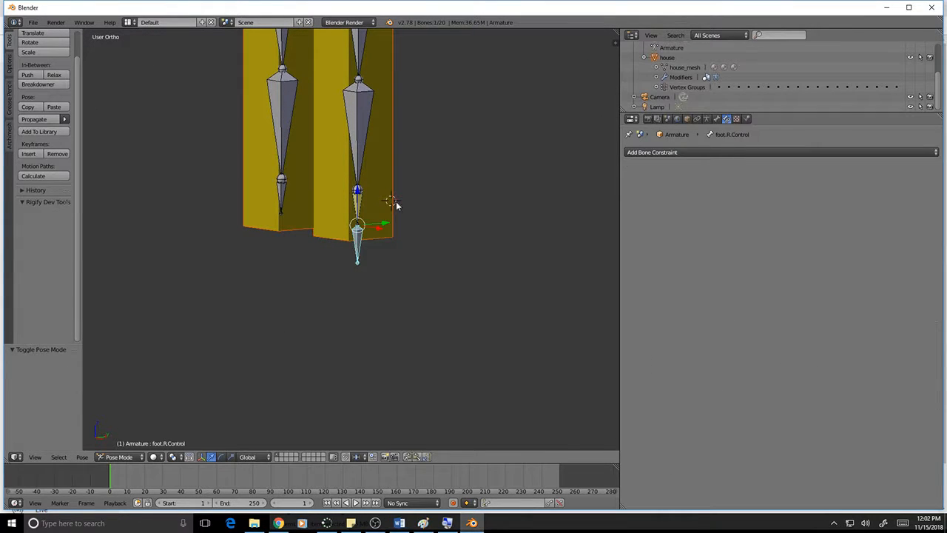
- Try moving the foot.R.Control bone in the pose, and undo the move
{"action": "left_click_drag", "start_coordinate": [383, 227], "coordinate": [385, 199]}
{"action": "key", "text": "ctrl+z"}
{"action": "scroll", "coordinate": [405, 271], "scroll_direction": "down", "scroll_amount": 4}
{"action": "scroll", "coordinate": [396, 272], "scroll_direction": "up", "scroll_amount": 1}
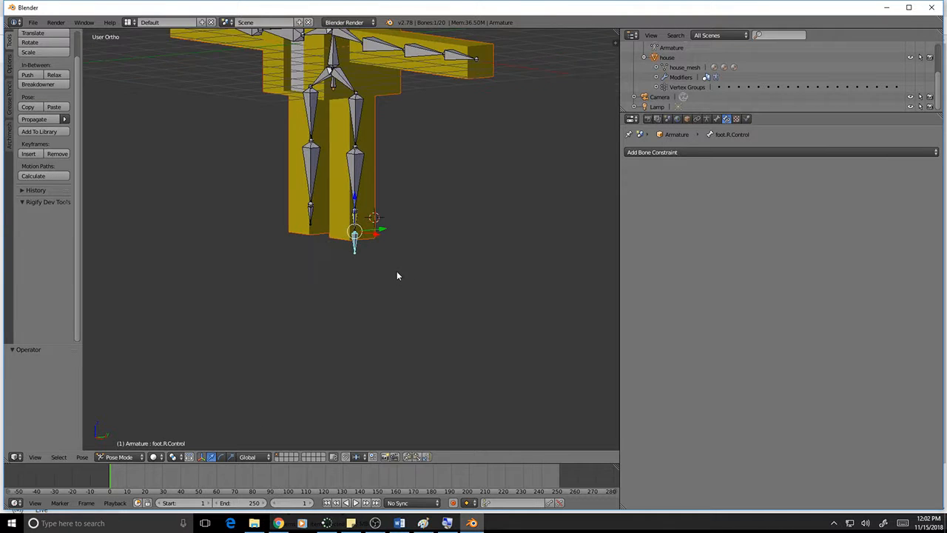
- Set the chain length of foot.R's IK constraint to 2
{"action": "middle_click_drag", "start_coordinate": [397, 271], "coordinate": [387, 222]}
{"action": "scroll", "coordinate": [387, 222], "scroll_direction": "up", "scroll_amount": 3}
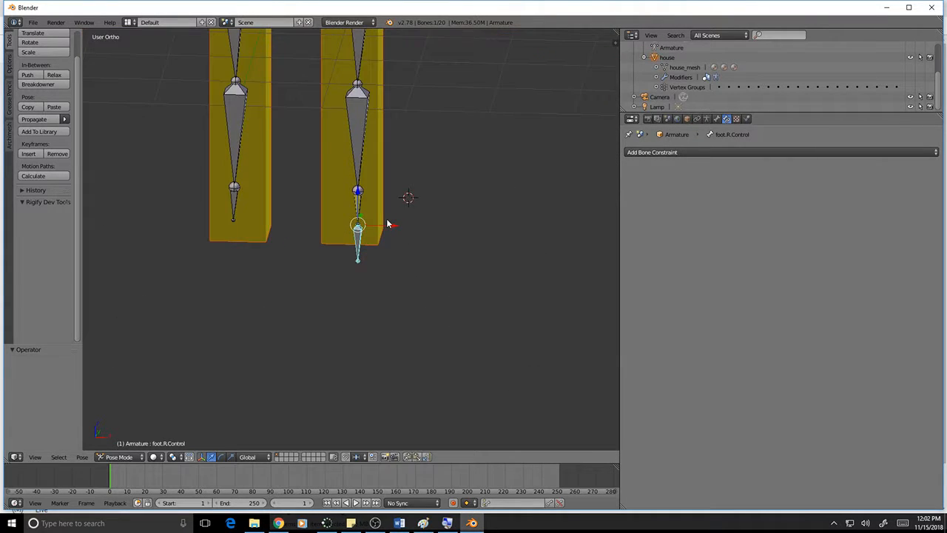
{"action": "scroll", "coordinate": [387, 223], "scroll_direction": "down", "scroll_amount": 4}
{"action": "mouse_move", "coordinate": [385, 279]}
{"action": "middle_mouse_down"}
{"action": "mouse_move", "coordinate": [382, 255]}
{"action": "mouse_move", "coordinate": [355, 247]}
{"action": "mouse_move", "coordinate": [332, 268]}
{"action": "mouse_move", "coordinate": [275, 264]}
{"action": "mouse_move", "coordinate": [316, 279]}
{"action": "mouse_move", "coordinate": [419, 267]}
{"action": "mouse_move", "coordinate": [339, 240]}
{"action": "mouse_move", "coordinate": [372, 262]}
{"action": "mouse_move", "coordinate": [385, 224]}
{"action": "mouse_move", "coordinate": [373, 278]}
{"action": "middle_mouse_up"}
{"action": "scroll", "coordinate": [365, 236], "scroll_direction": "up", "scroll_amount": 5}
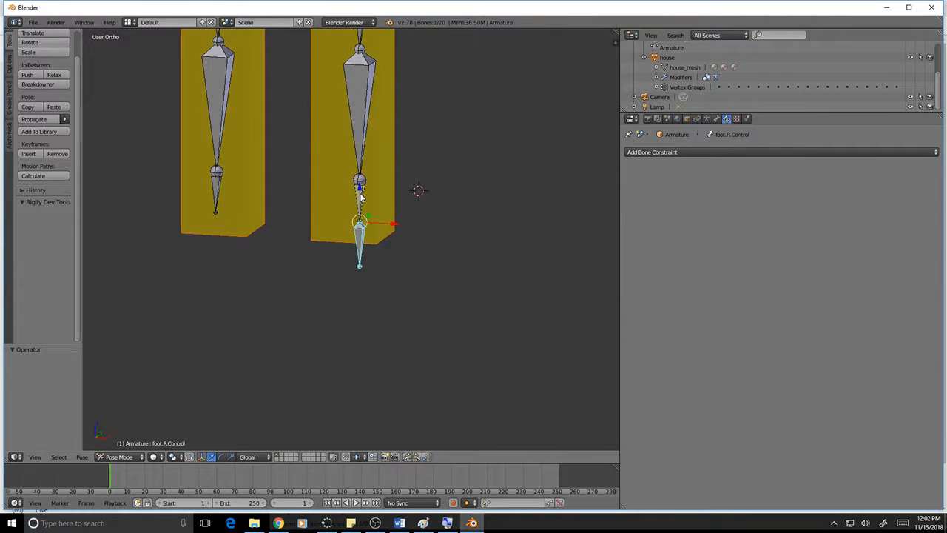
{"action": "right_click", "coordinate": [361, 207]}
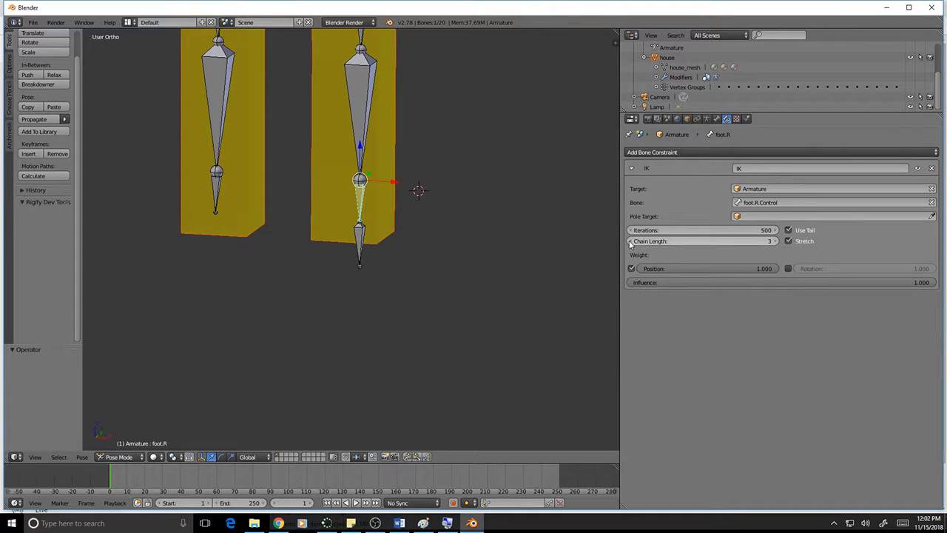
{"action": "left_click", "coordinate": [776, 244]}
{"action": "left_click", "coordinate": [629, 242]}
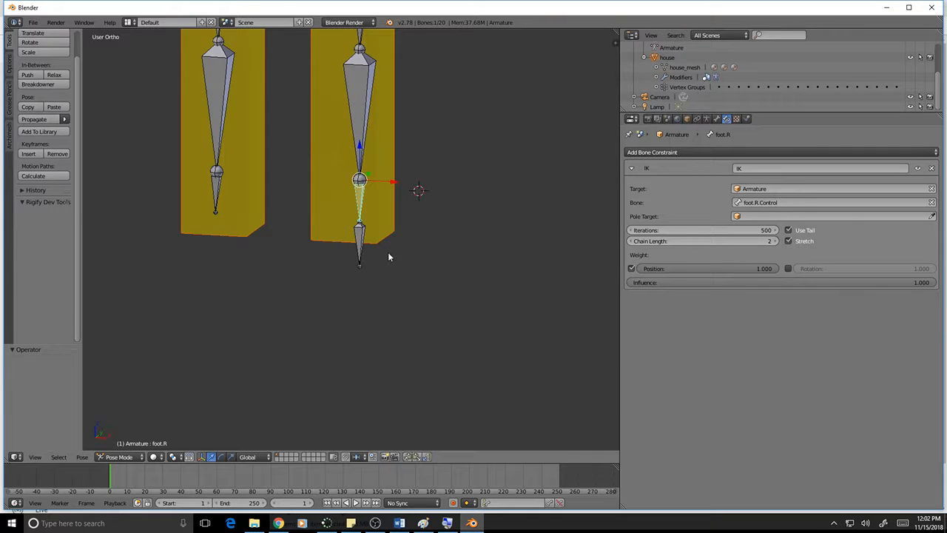
- Test the IK leg by moving foot.R.Control about 1.648 along Y and 0.161 along Z
{"action": "right_click", "coordinate": [370, 242]}
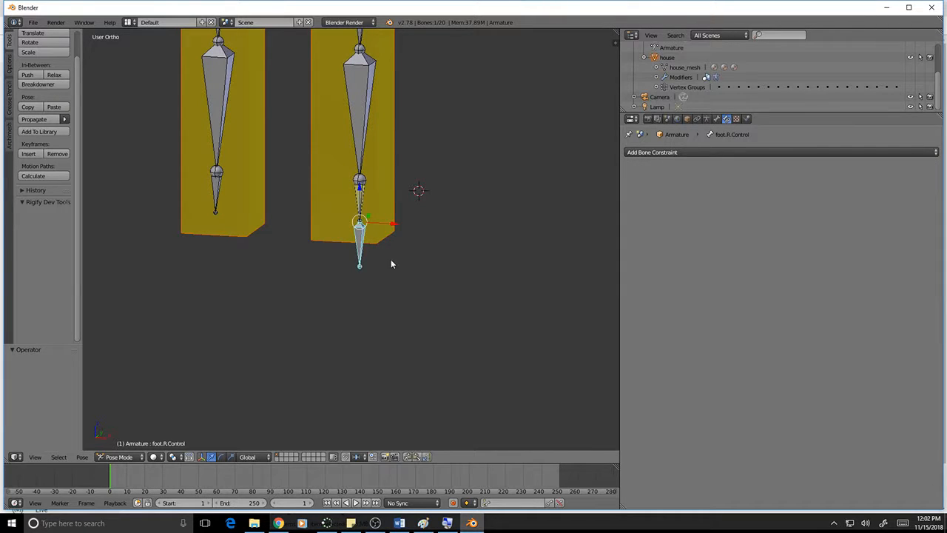
{"action": "middle_click_drag", "start_coordinate": [391, 264], "coordinate": [392, 218]}
{"action": "key", "text": "g"}
{"action": "key", "text": "y"}
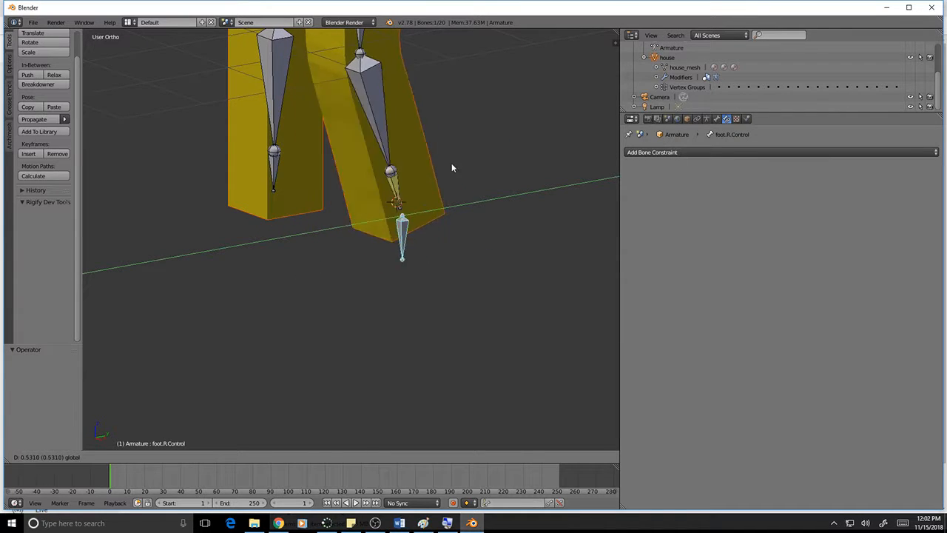
{"action": "left_click", "coordinate": [511, 130]}
{"action": "key", "text": "g"}
{"action": "key", "text": "z"}
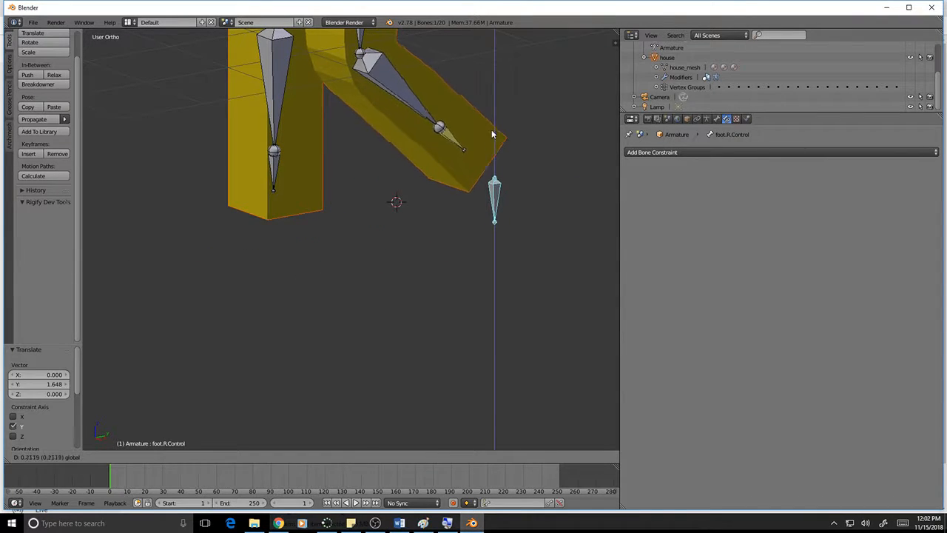
{"action": "left_click", "coordinate": [522, 186]}
- Test the leg's bend by moving foot.R.Control about -1.196 along Y and 0.237 along Z
{"action": "key", "text": "g"}
{"action": "key", "text": "y"}
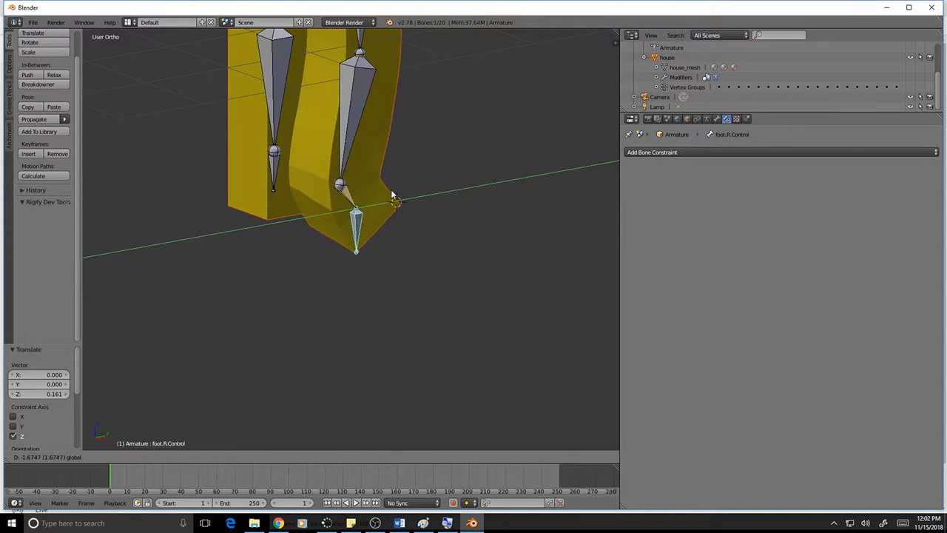
{"action": "left_click", "coordinate": [418, 187]}
{"action": "key", "text": "g"}
{"action": "key", "text": "z"}
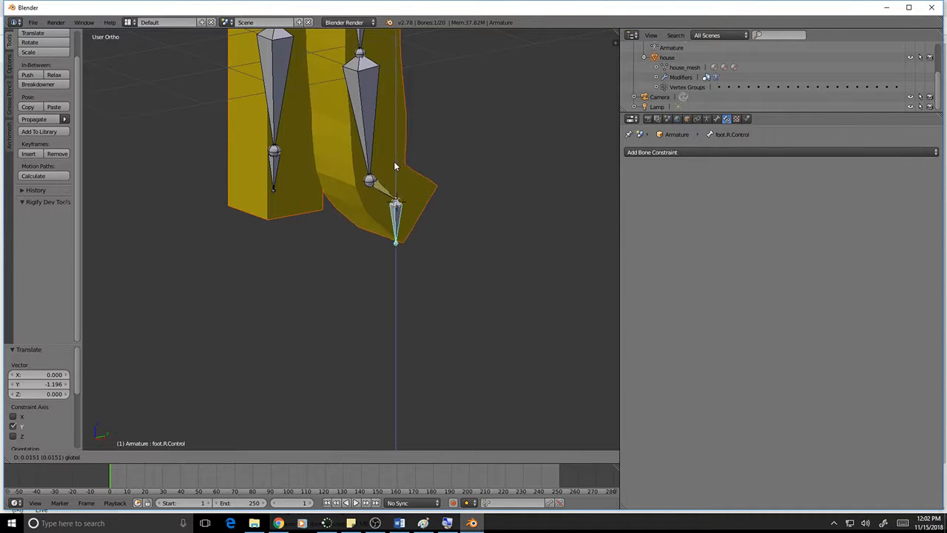
{"action": "left_click", "coordinate": [419, 187]}
- Shift foot.R.Control about 0.405 along Y and raise it about 0.101 along Z to test the bend further
{"action": "key", "text": "g"}
{"action": "key", "text": "y"}
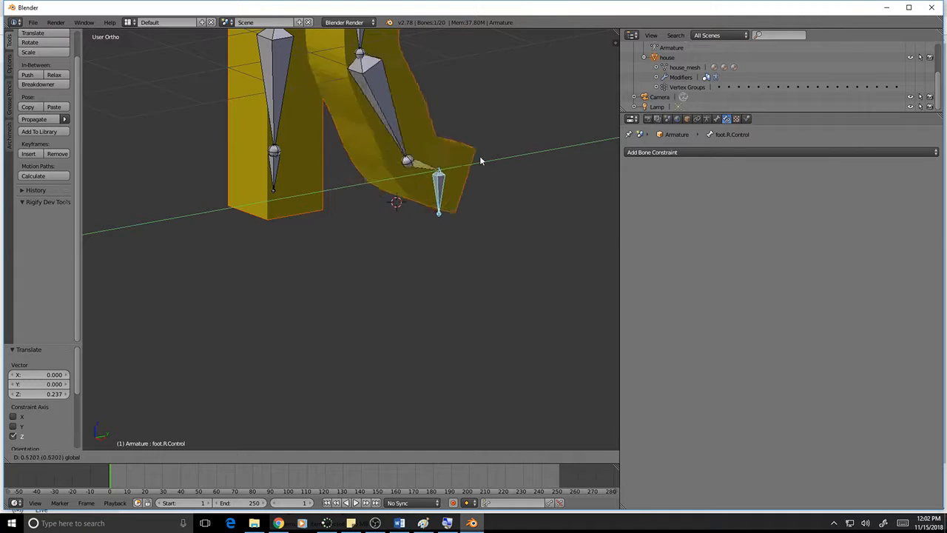
{"action": "left_click", "coordinate": [457, 159]}
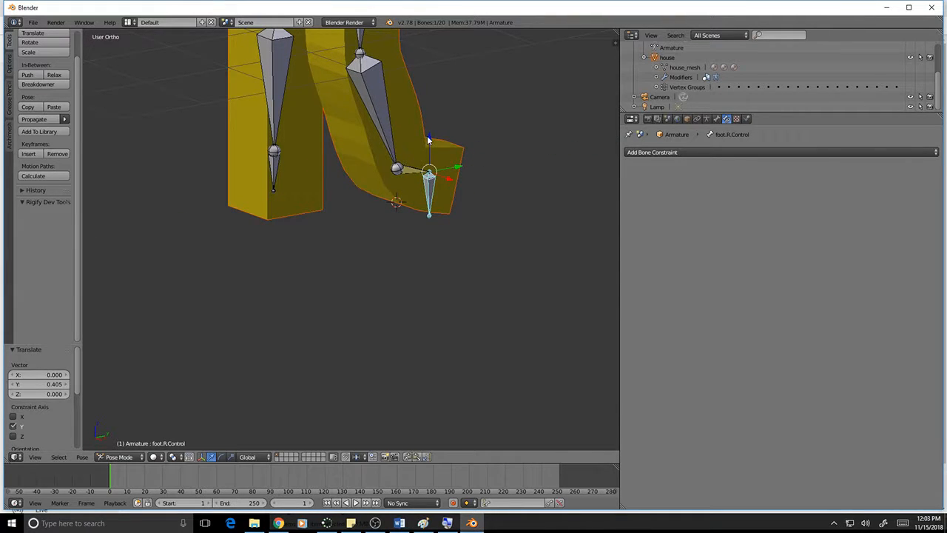
{"action": "key", "text": "g"}
{"action": "key", "text": "z"}
{"action": "left_click", "coordinate": [483, 201]}
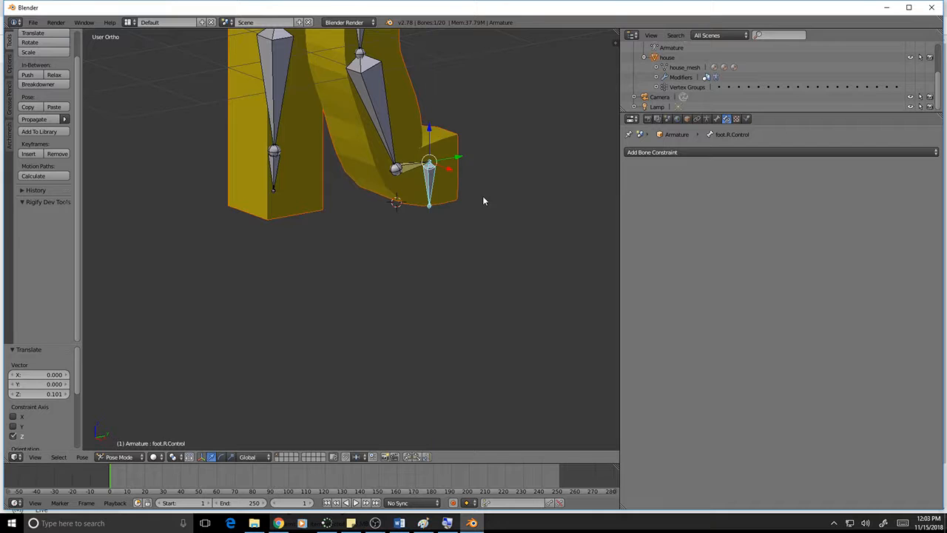
- Swing the lower leg by moving foot.R.Control about 0.7 along Y and back by about 0.662
{"action": "middle_click_drag", "start_coordinate": [483, 201], "coordinate": [468, 176]}
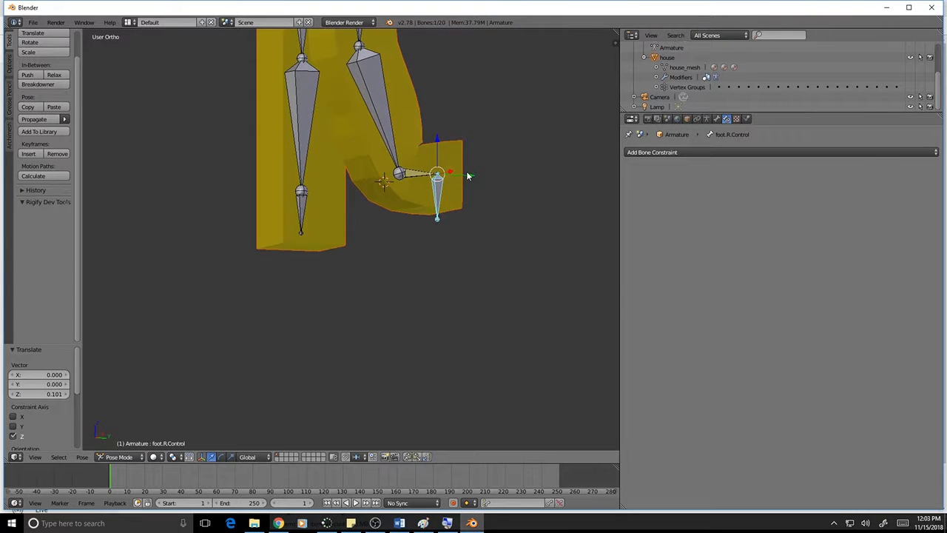
{"action": "key", "text": "g"}
{"action": "key", "text": "y"}
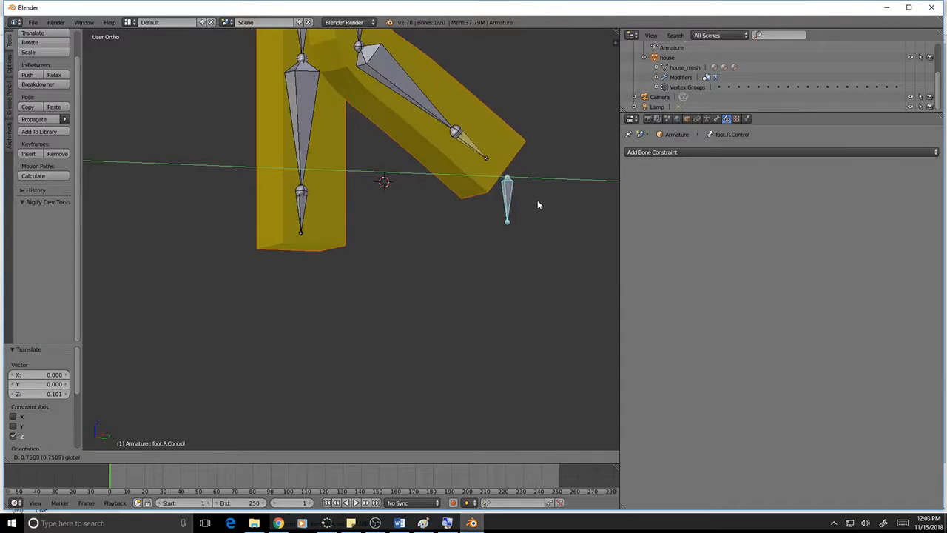
{"action": "left_click", "coordinate": [533, 166]}
{"action": "middle_click_drag", "start_coordinate": [533, 170], "coordinate": [393, 148]}
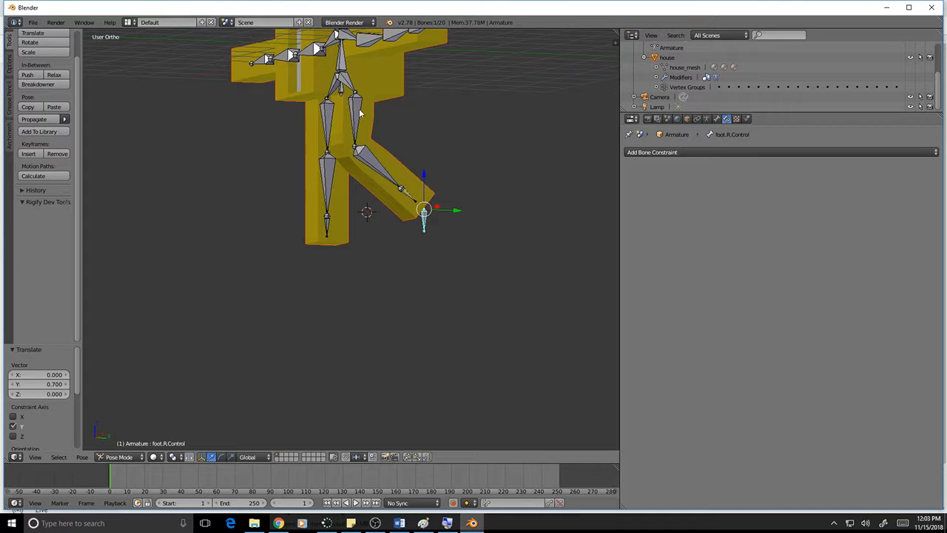
{"action": "mouse_move", "coordinate": [424, 214]}
{"action": "middle_mouse_down"}
{"action": "mouse_move", "coordinate": [437, 228]}
{"action": "mouse_move", "coordinate": [421, 237]}
{"action": "mouse_move", "coordinate": [427, 218]}
{"action": "middle_mouse_up"}
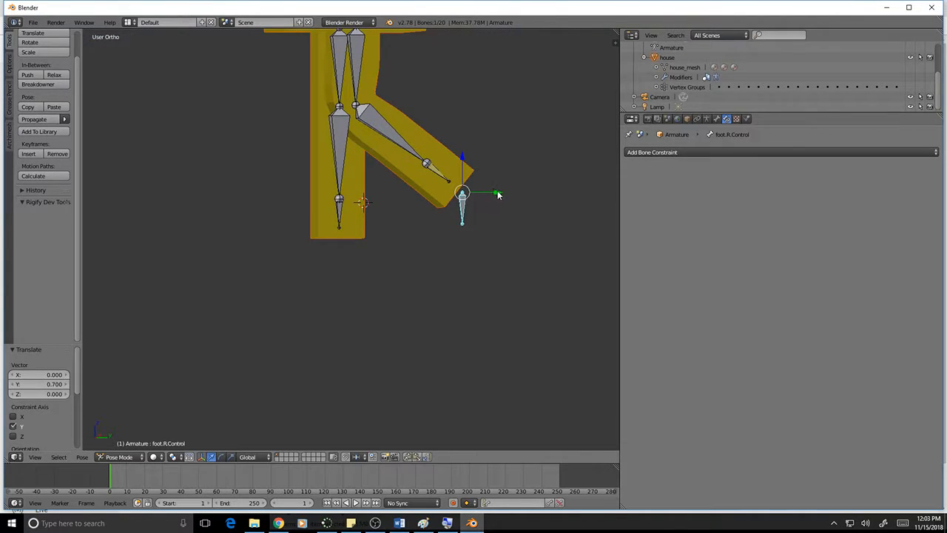
{"action": "key", "text": "g"}
{"action": "key", "text": "y"}
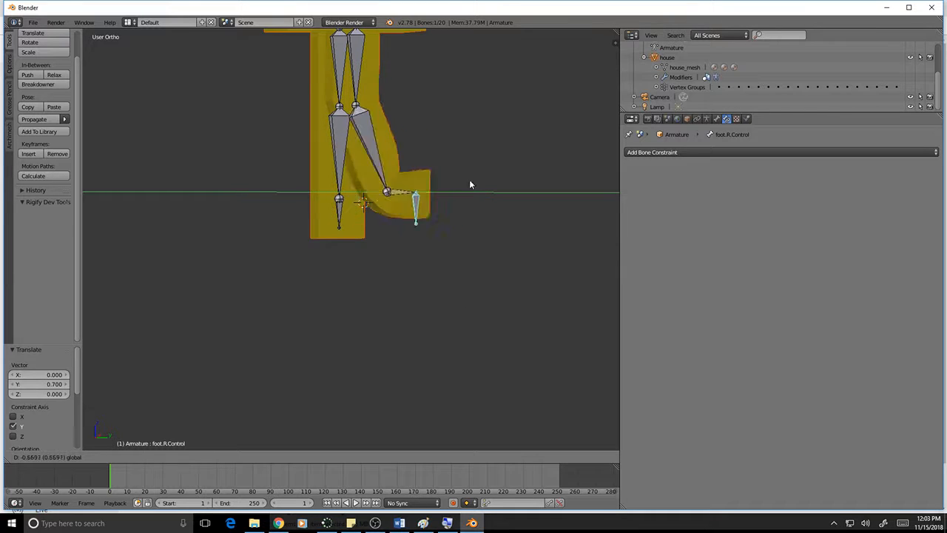
{"action": "left_click", "coordinate": [451, 199]}
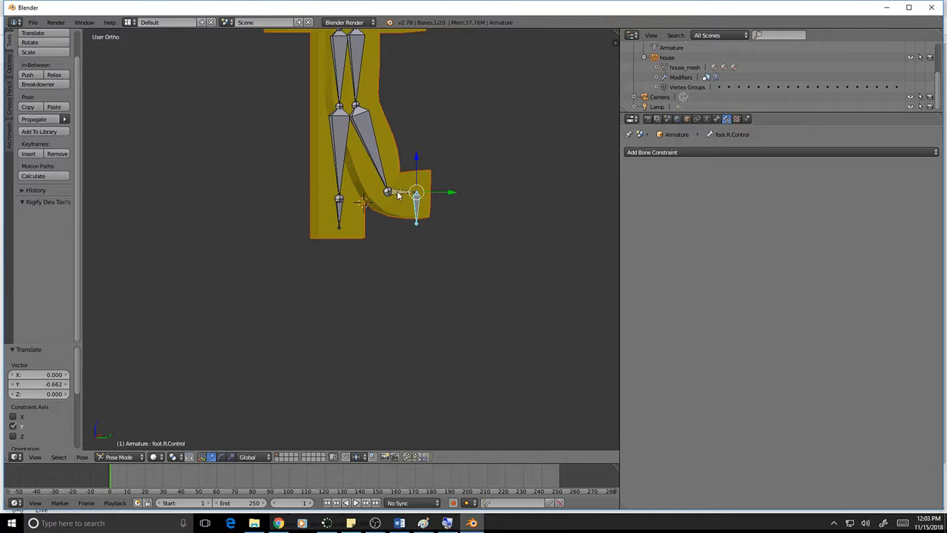
- Set the chain length of foot.R's IK constraint to 3
{"action": "right_click", "coordinate": [399, 195]}
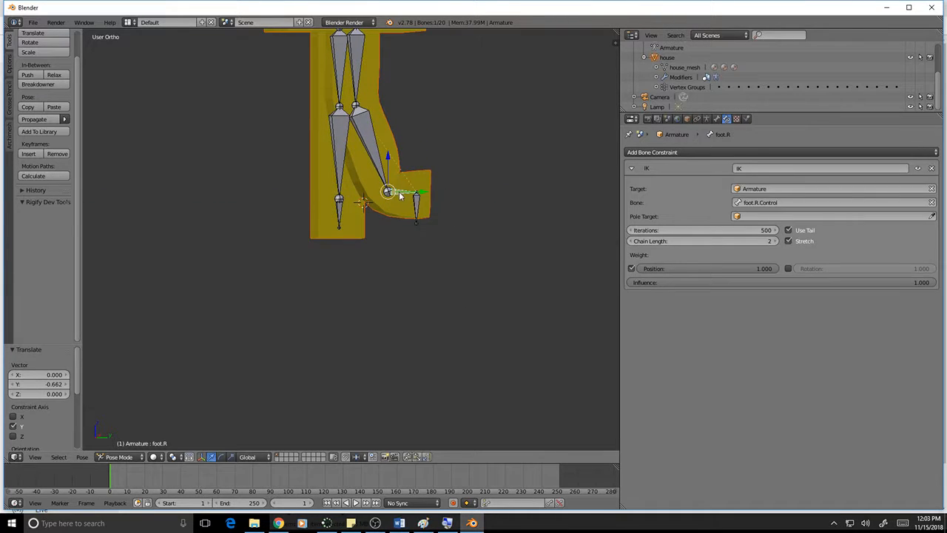
{"action": "left_click", "coordinate": [747, 240]}
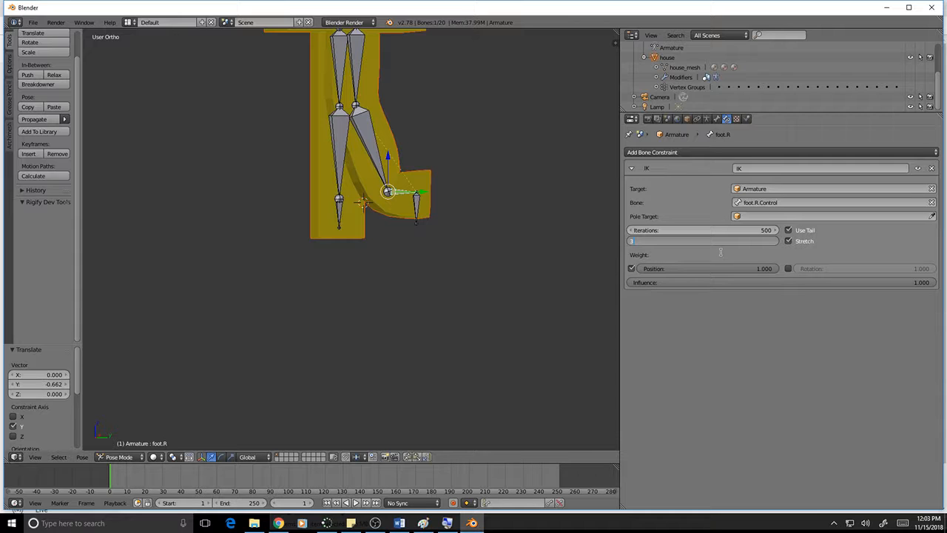
{"action": "key", "text": "Return"}
- Test the longer IK chain by moving foot.R.Control about -0.389 along Z and 0.837 along Y
{"action": "scroll", "coordinate": [364, 213], "scroll_direction": "down", "scroll_amount": 3}
{"action": "middle_click_drag", "start_coordinate": [363, 214], "coordinate": [382, 230]}
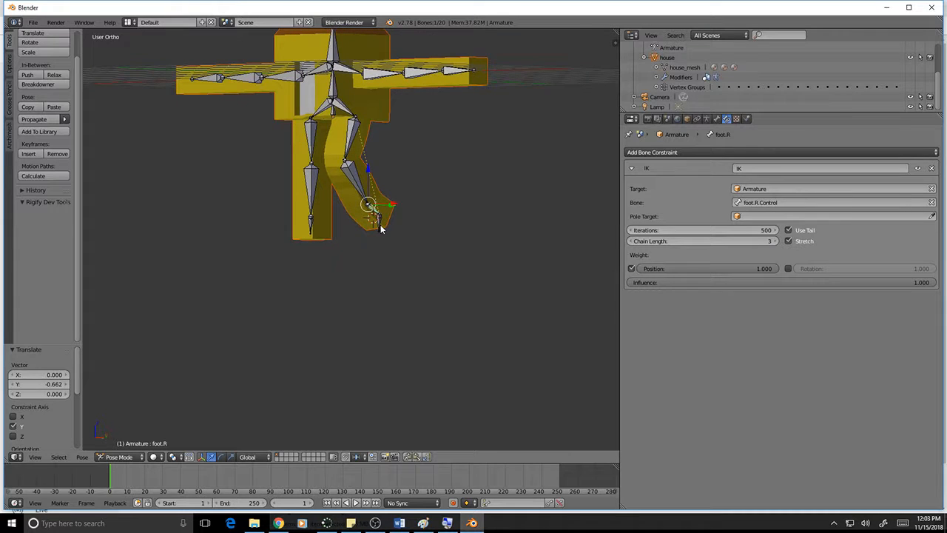
{"action": "right_click", "coordinate": [377, 226]}
{"action": "key", "text": "g"}
{"action": "key", "text": "z"}
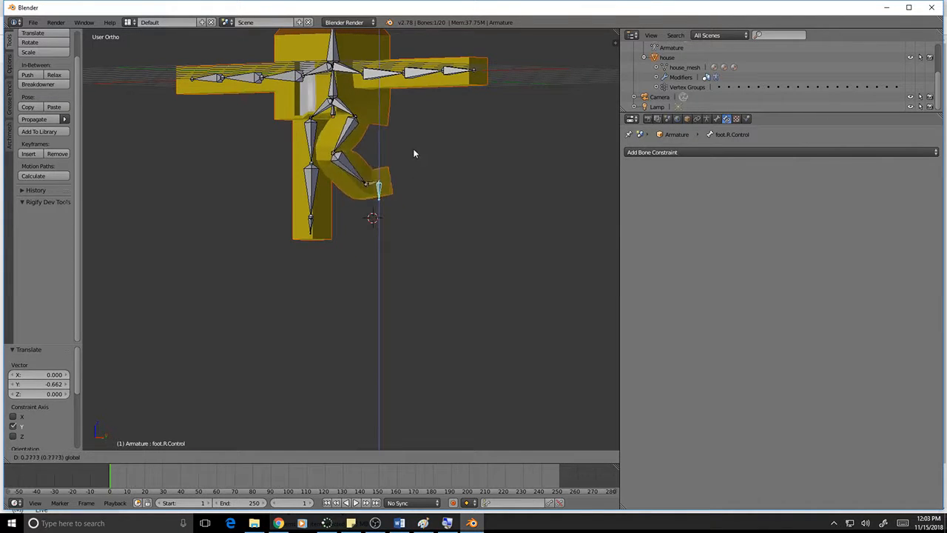
{"action": "left_click", "coordinate": [414, 194]}
{"action": "middle_click_drag", "start_coordinate": [438, 246], "coordinate": [375, 250]}
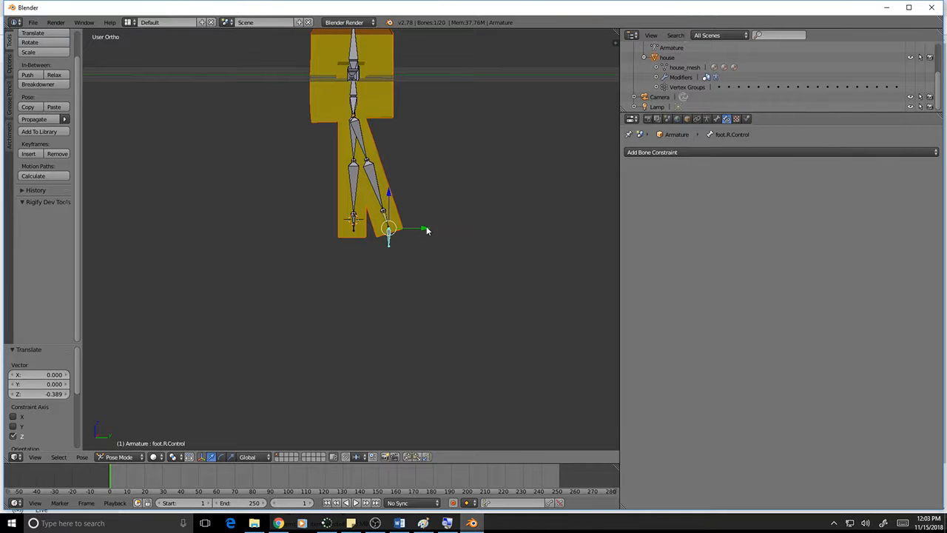
{"action": "key", "text": "g"}
{"action": "key", "text": "y"}
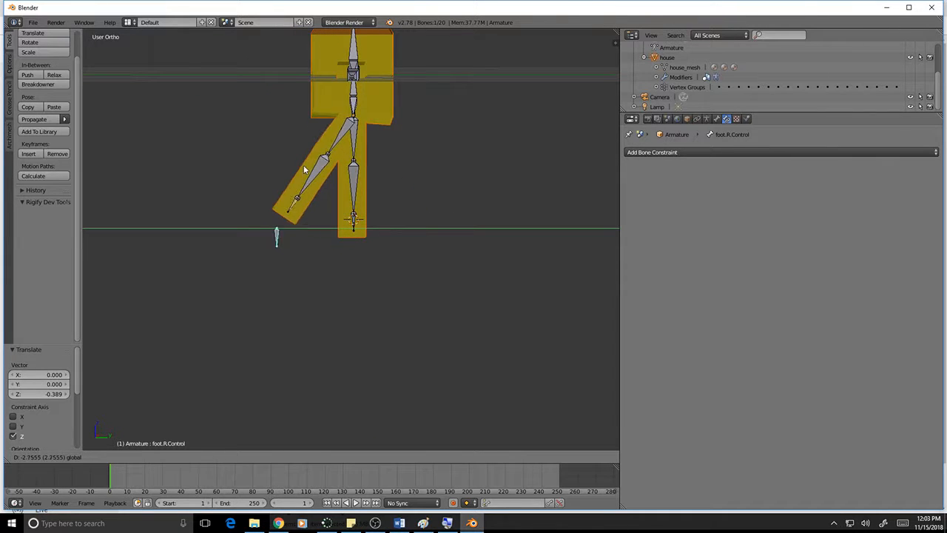
{"action": "left_click", "coordinate": [459, 190]}
- Raise foot.R.Control about 1.566 along Z and move it about -0.601 along Y to test the whole leg's bend
{"action": "key", "text": "g"}
{"action": "key", "text": "z"}
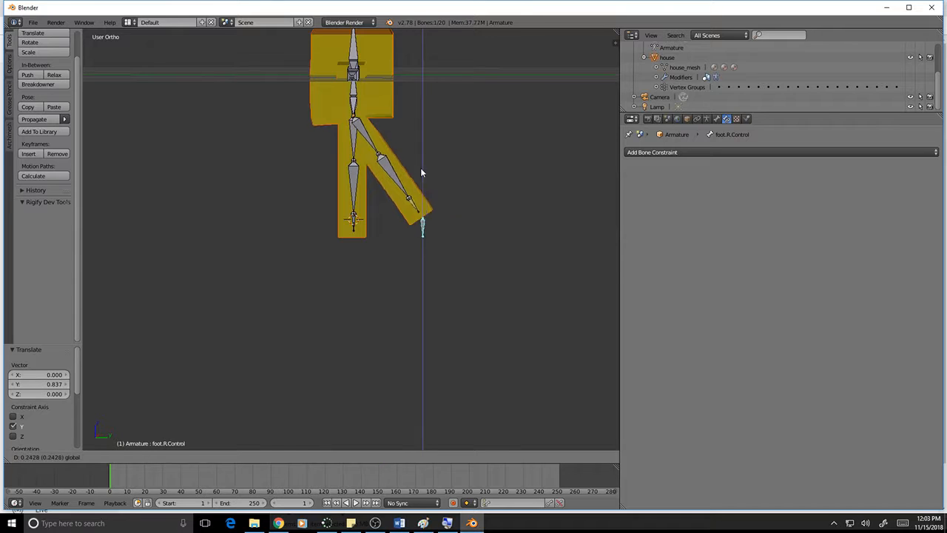
{"action": "left_click", "coordinate": [404, 128]}
{"action": "middle_click_drag", "start_coordinate": [377, 184], "coordinate": [438, 168]}
{"action": "key", "text": "g"}
{"action": "key", "text": "y"}
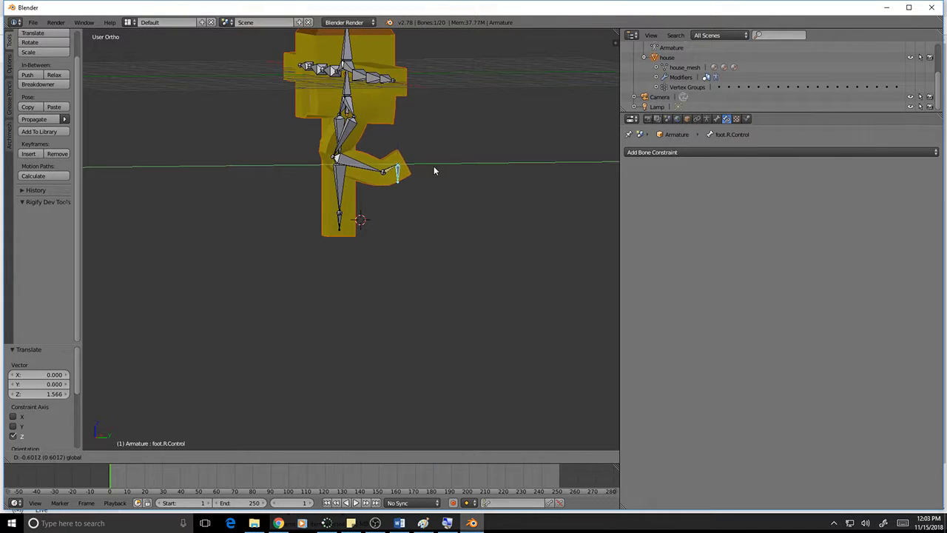
{"action": "left_click", "coordinate": [434, 166]}
- Lower foot.R.Control about 0.972 along Z and move it about 0.794 along Y
{"action": "key", "text": "g"}
{"action": "key", "text": "z"}
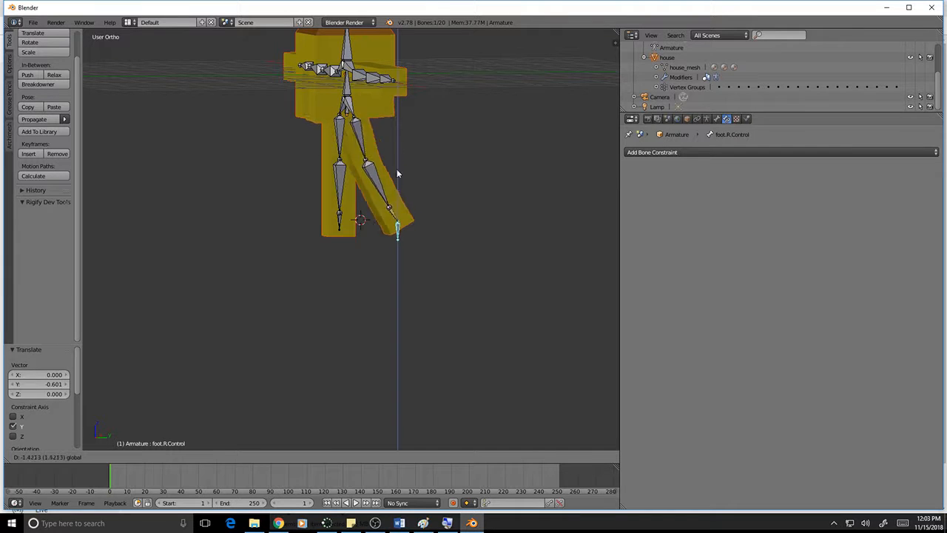
{"action": "left_click", "coordinate": [407, 178]}
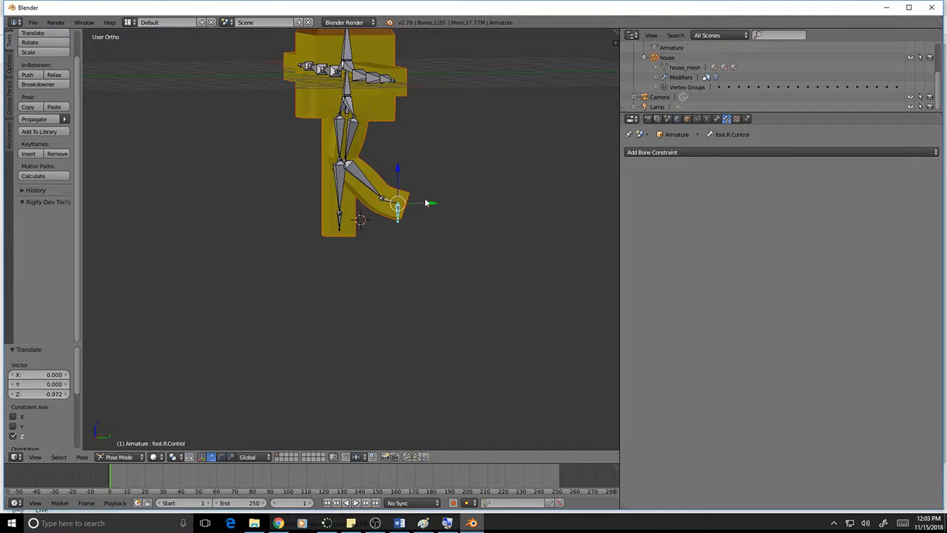
{"action": "key", "text": "g"}
{"action": "key", "text": "y"}
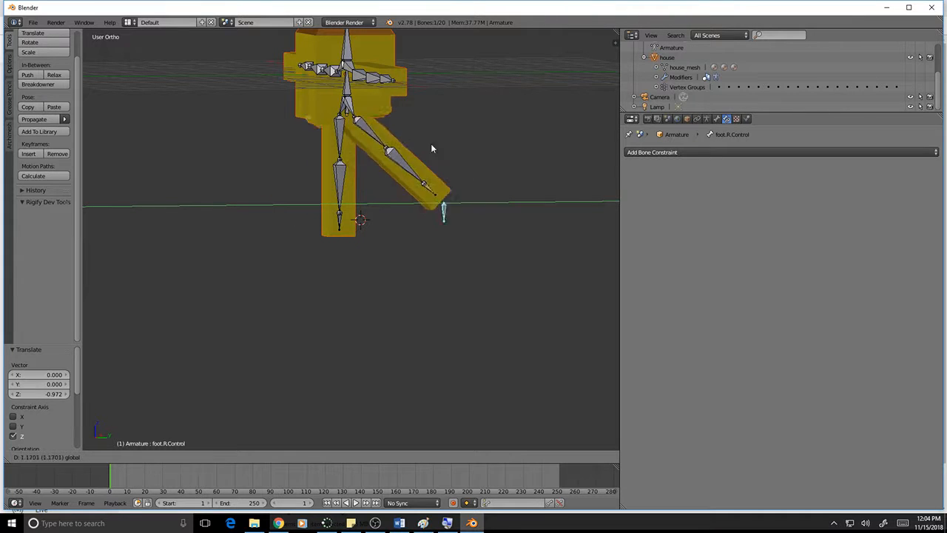
{"action": "left_click", "coordinate": [462, 186]}
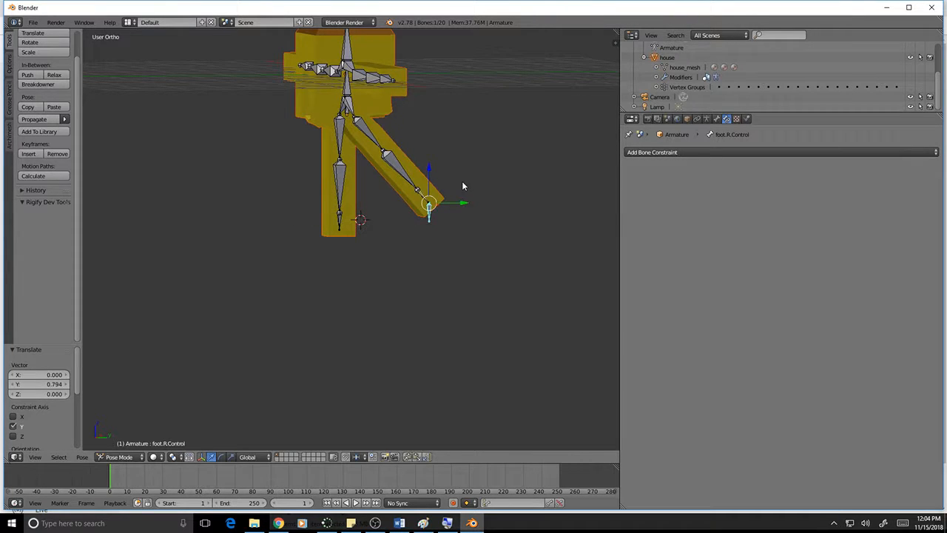
- Undo the recent foot.R.Control moves together with the last chain length change on foot.R's IK constraint
{"action": "key", "text": "ctrl+z"}
{"action": "key", "text": "ctrl+z"}
{"action": "key", "text": "ctrl+z"}
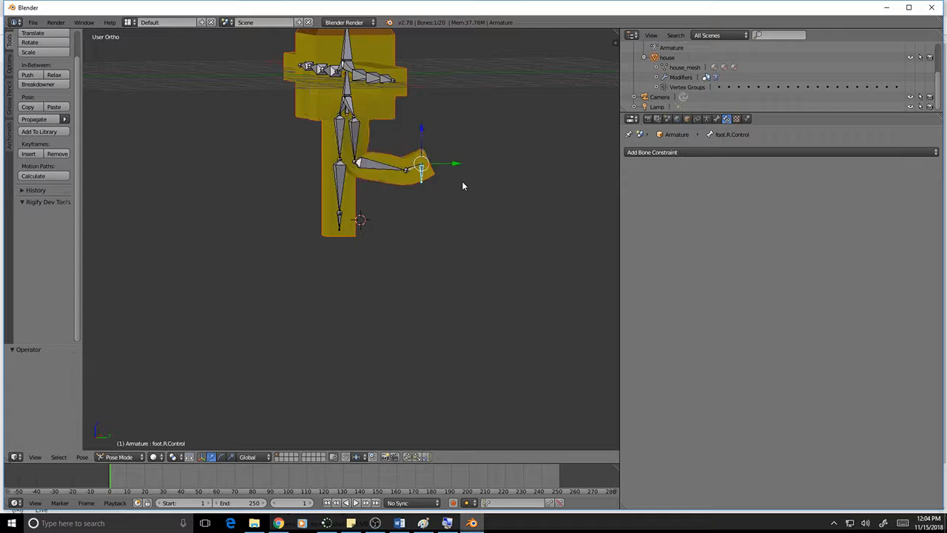
{"action": "key", "text": "ctrl+z"}
{"action": "key", "text": "ctrl+z"}
{"action": "key", "text": "ctrl+z"}
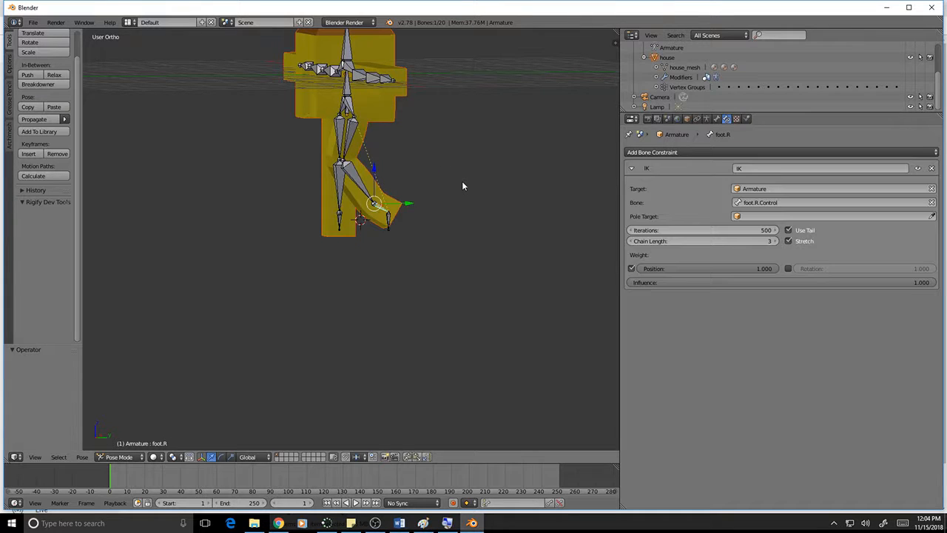
{"action": "key", "text": "ctrl+z"}
{"action": "key", "text": "ctrl+z"}
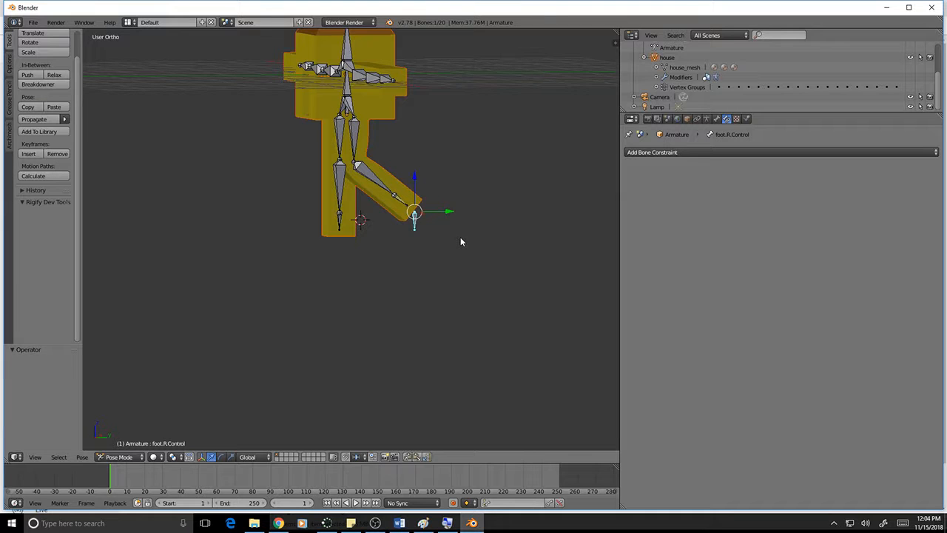
- Move foot.R.Control about -1.153 along Y, and clear the bone's pose location
{"action": "middle_click_drag", "start_coordinate": [460, 238], "coordinate": [457, 202]}
{"action": "left_click_drag", "start_coordinate": [451, 217], "coordinate": [404, 222]}
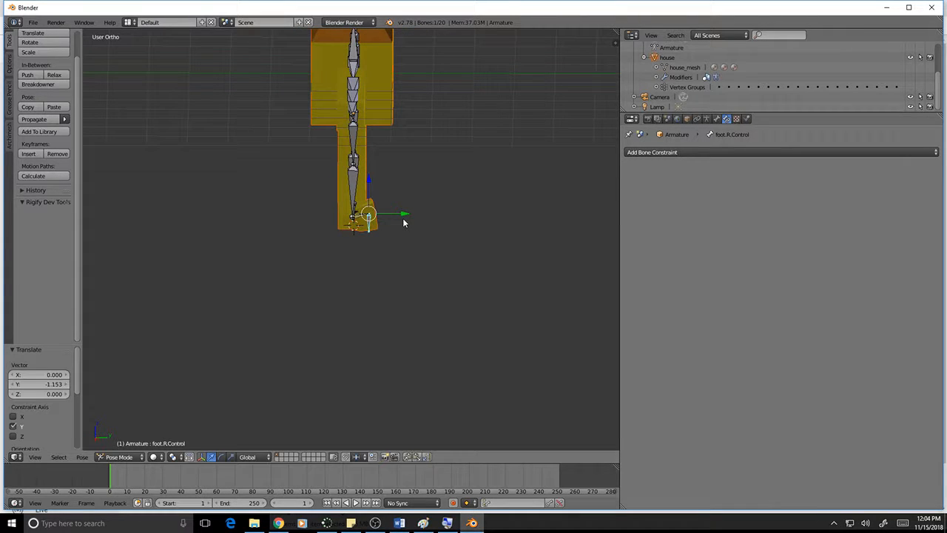
{"action": "key", "text": "alt+g"}
- Put the armature in Edit Mode and move the upperLeg.L knee joint about -0.211 along Y in the right side view
{"action": "middle_click_drag", "start_coordinate": [382, 279], "coordinate": [460, 262]}
{"action": "scroll", "coordinate": [452, 259], "scroll_direction": "up", "scroll_amount": 3}
{"action": "scroll", "coordinate": [447, 256], "scroll_direction": "down", "scroll_amount": 3}
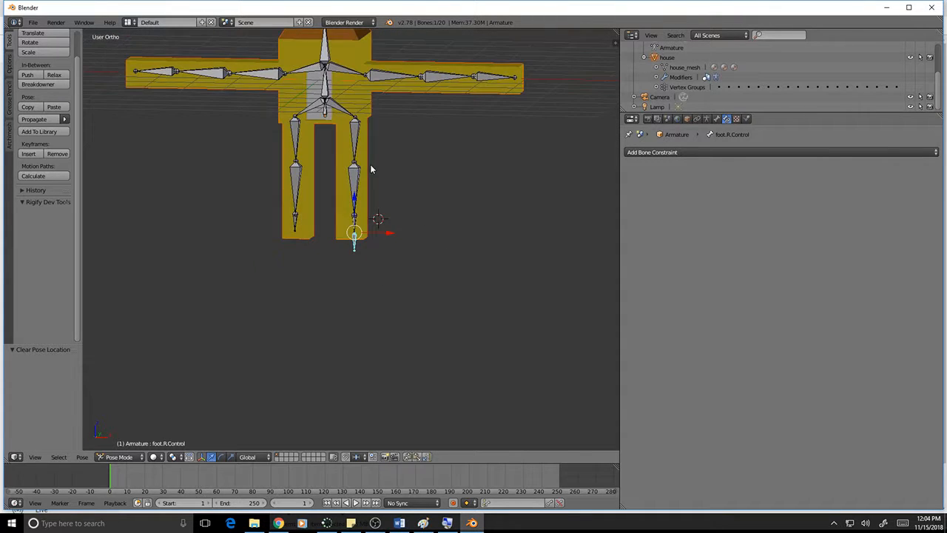
{"action": "middle_click_drag", "start_coordinate": [373, 167], "coordinate": [300, 176]}
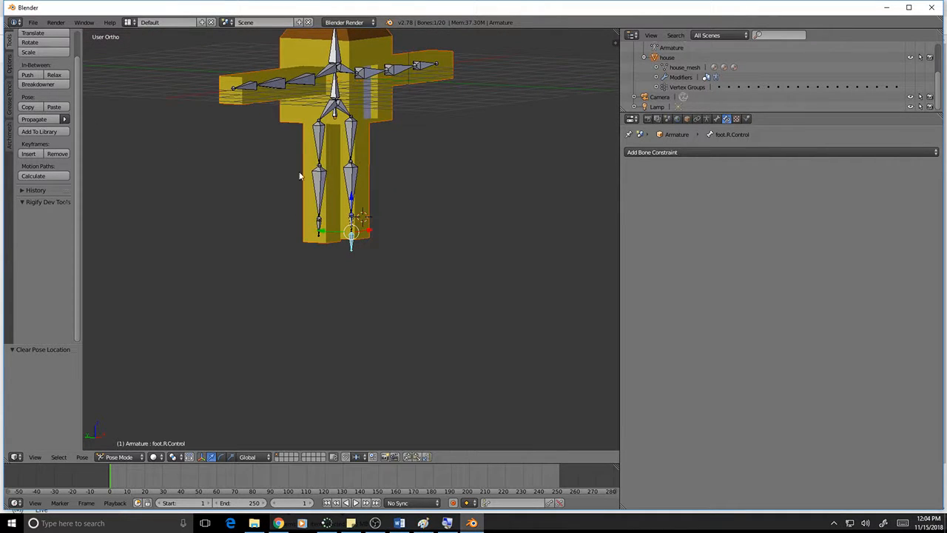
{"action": "middle_click_drag", "start_coordinate": [454, 188], "coordinate": [472, 297]}
{"action": "scroll", "coordinate": [472, 297], "scroll_direction": "up", "scroll_amount": 2}
{"action": "scroll", "coordinate": [472, 297], "scroll_direction": "down", "scroll_amount": 1}
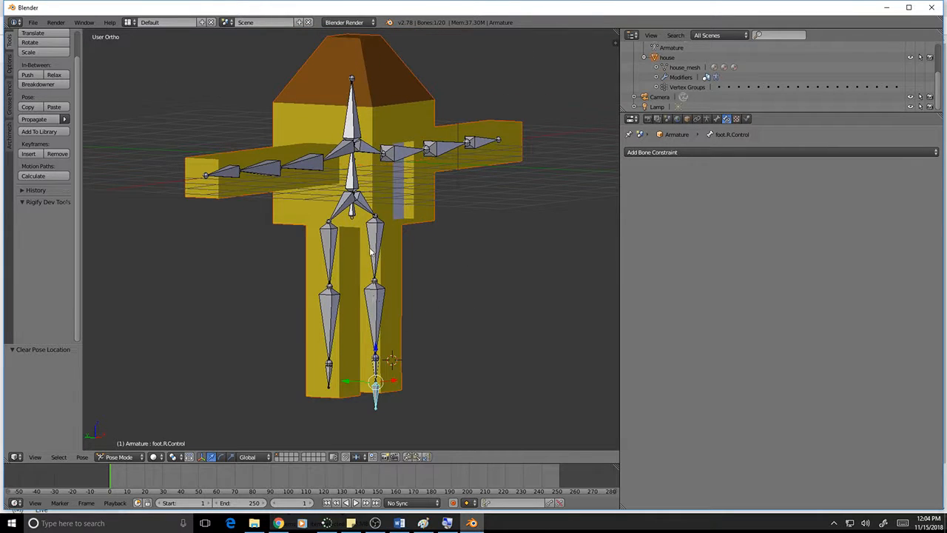
{"action": "key", "text": "Tab"}
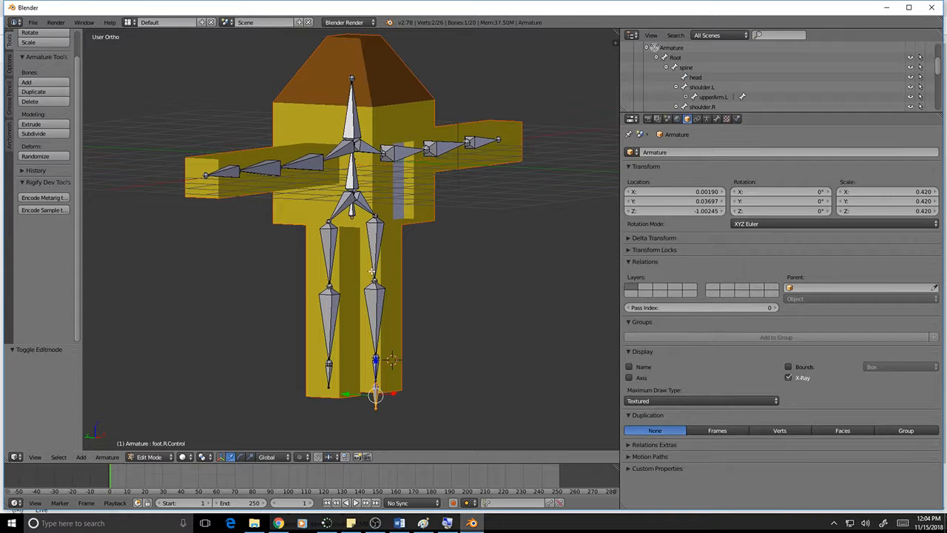
{"action": "right_click", "coordinate": [377, 249]}
{"action": "middle_click_drag", "start_coordinate": [415, 323], "coordinate": [407, 325]}
{"action": "key", "text": "KP_3"}
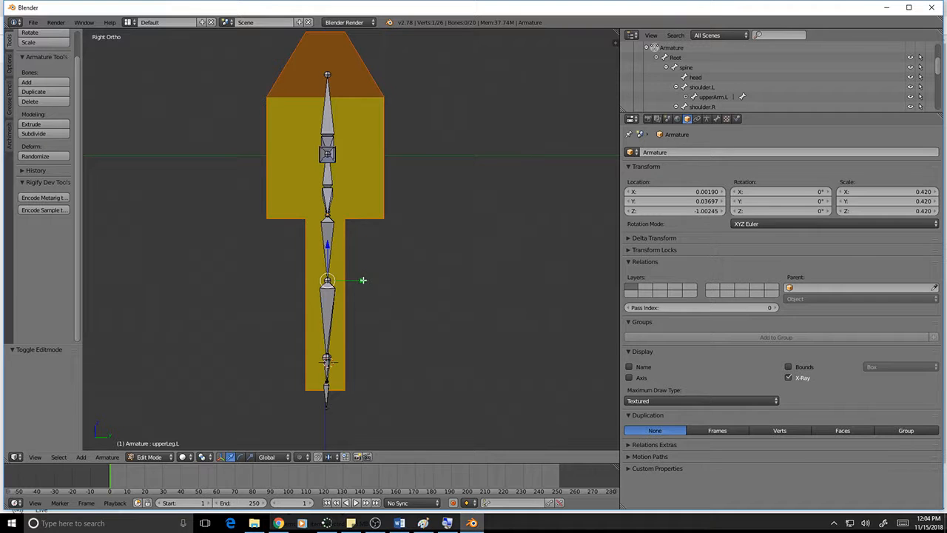
{"action": "key", "text": "g"}
{"action": "key", "text": "y"}
{"action": "left_click", "coordinate": [351, 285]}
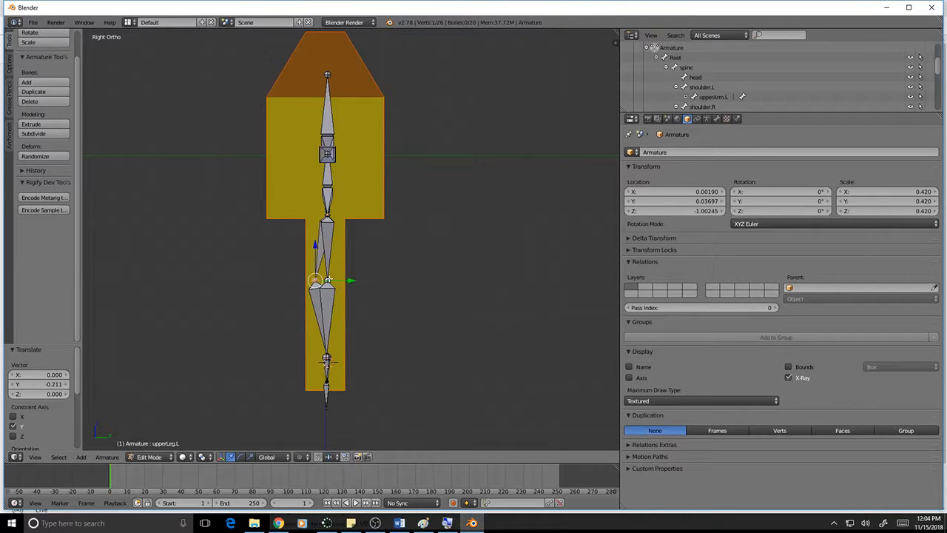
- Move the upperLeg.R knee joint about -0.194 along Y, and return the armature to Pose Mode
{"action": "key", "text": "g"}
{"action": "key", "text": "y"}
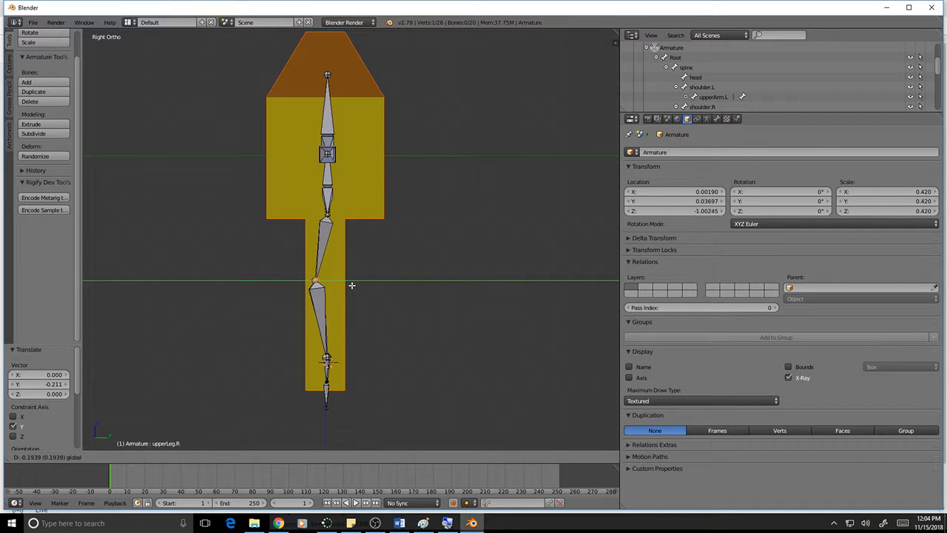
{"action": "left_click", "coordinate": [352, 285]}
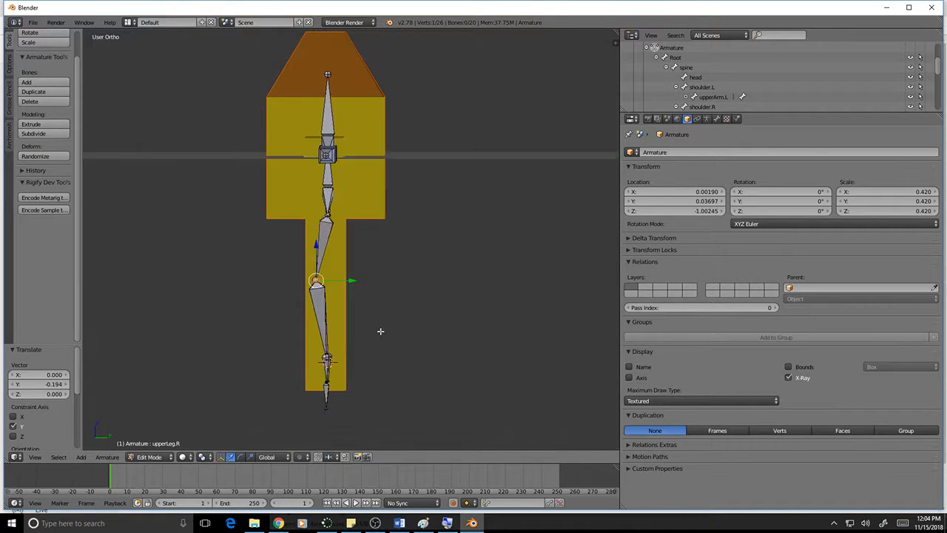
{"action": "middle_click_drag", "start_coordinate": [380, 328], "coordinate": [415, 332]}
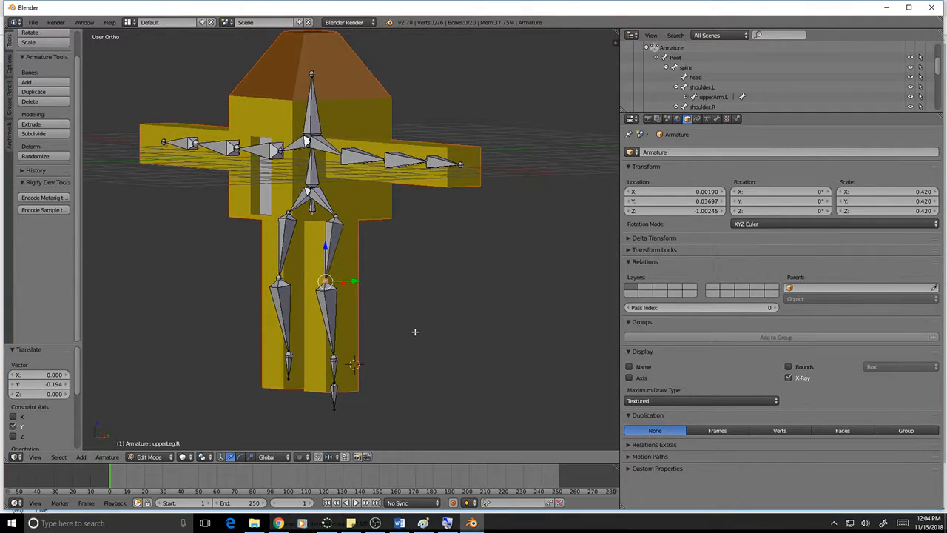
{"action": "key", "text": "ctrl+Tab"}
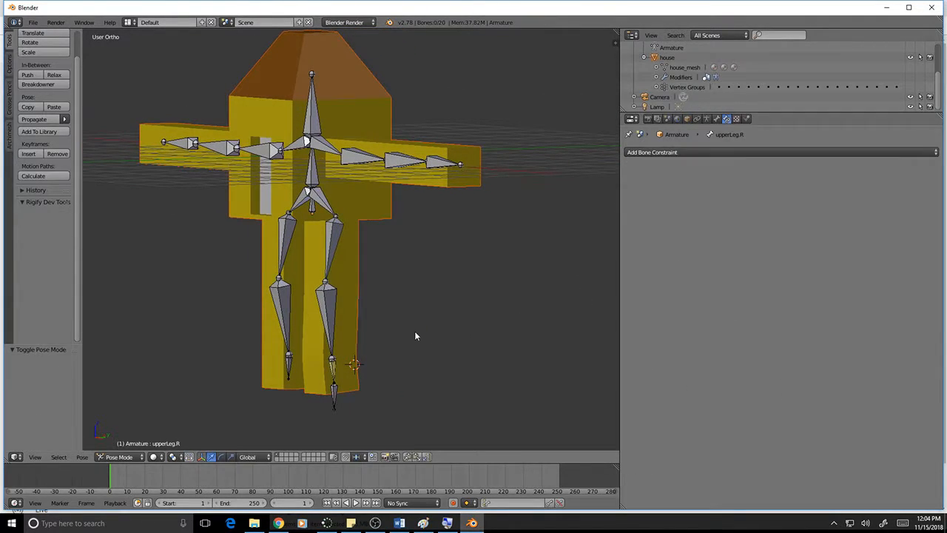
- Move foot.R.Control about 1.005 along Y and about 0.008 along Z to test the leg's bend
{"action": "right_click", "coordinate": [334, 389]}
{"action": "middle_click_drag", "start_coordinate": [374, 400], "coordinate": [311, 345]}
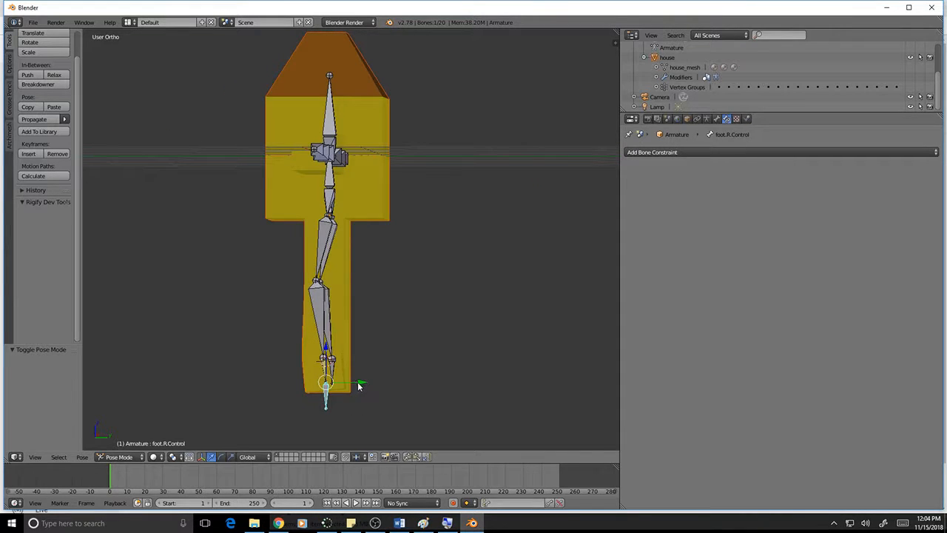
{"action": "mouse_move", "coordinate": [359, 385]}
{"action": "left_mouse_down"}
{"action": "mouse_move", "coordinate": [416, 373]}
{"action": "mouse_move", "coordinate": [442, 342]}
{"action": "mouse_move", "coordinate": [368, 375]}
{"action": "left_mouse_up"}
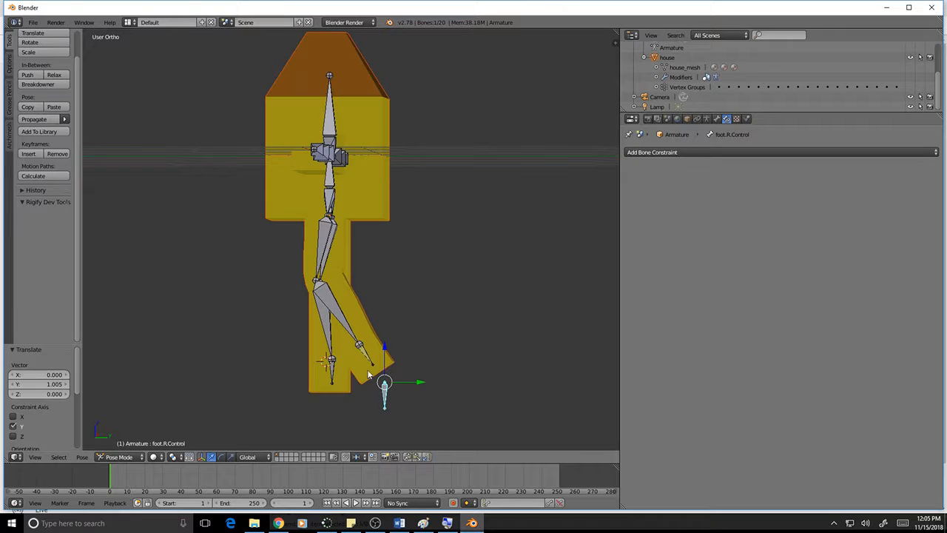
{"action": "key", "text": "g"}
{"action": "key", "text": "z"}
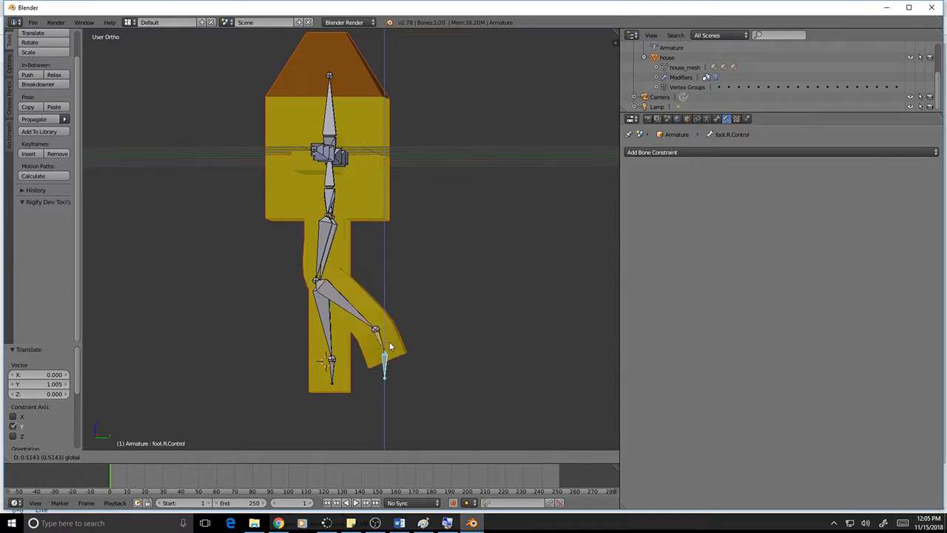
{"action": "left_click", "coordinate": [389, 375]}
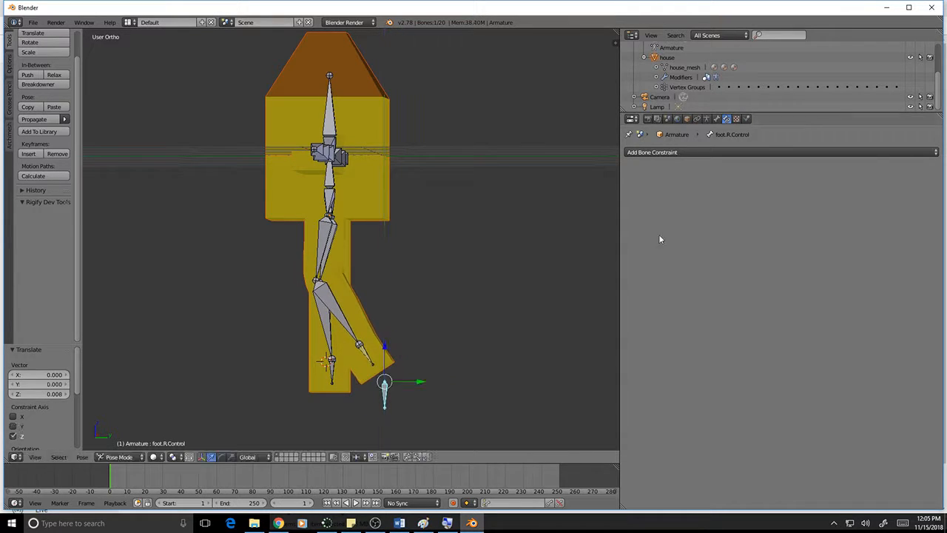
- Set the chain length of foot.R's IK constraint to 3
{"action": "right_click", "coordinate": [366, 355]}
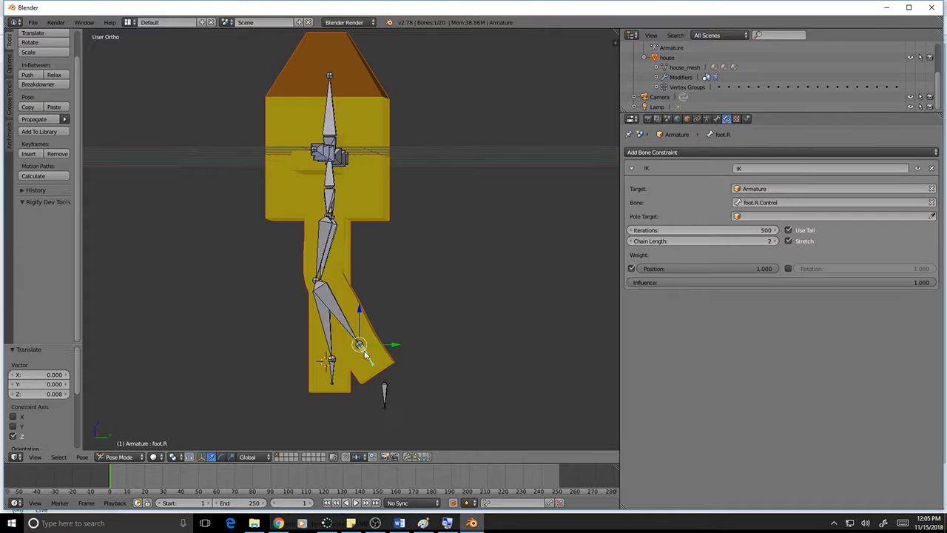
{"action": "left_click", "coordinate": [765, 242]}
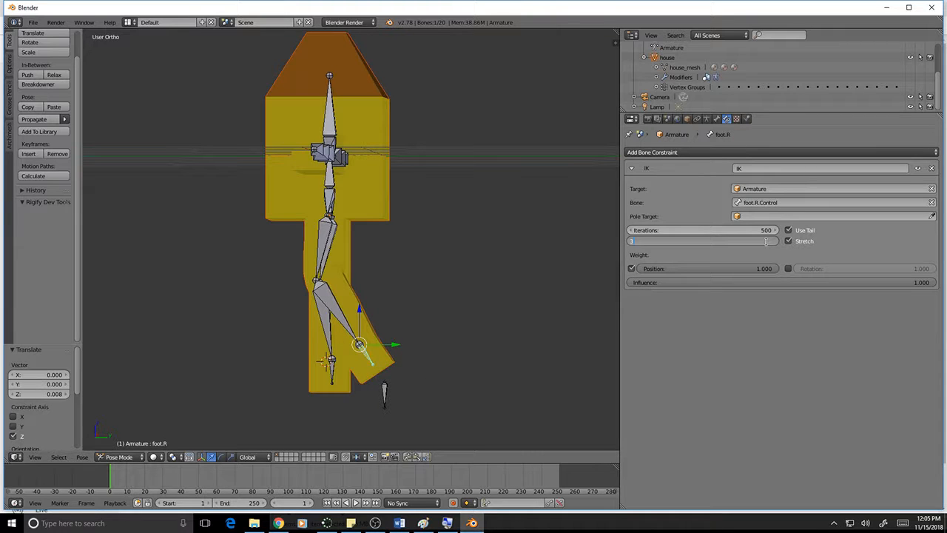
{"action": "type", "text": "3"}
{"action": "key", "text": "Return"}
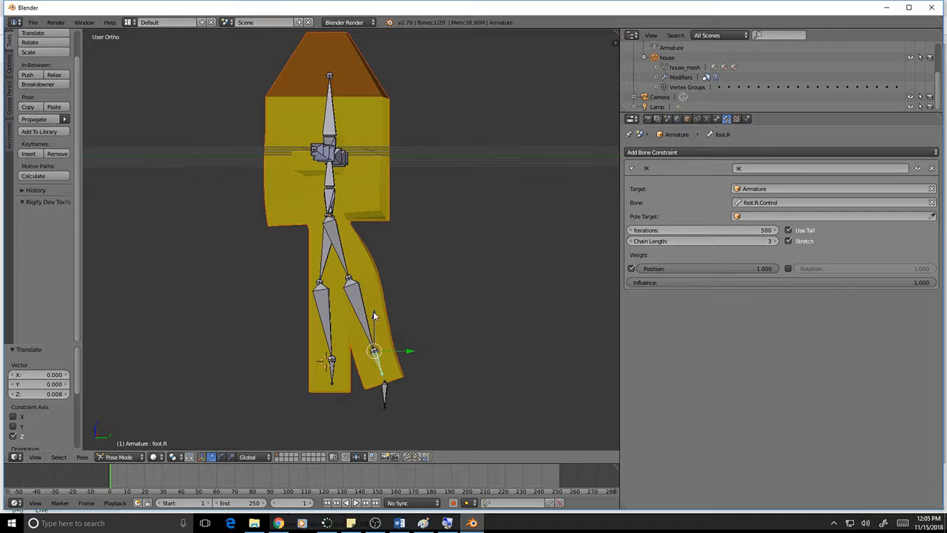
- Raise foot.R.Control about 1.138 along Z and move it about -0.152 along Y to test the knee's bend
{"action": "right_click", "coordinate": [386, 394]}
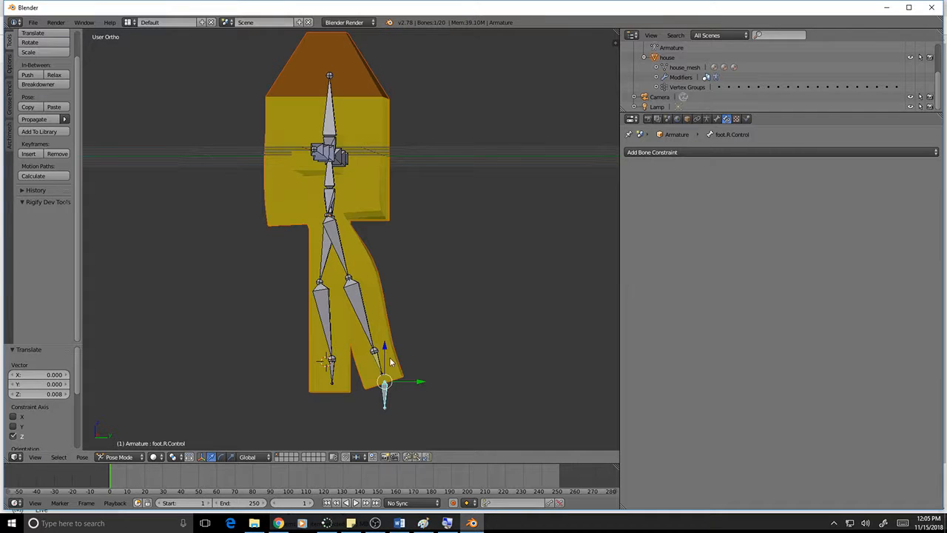
{"action": "key", "text": "g"}
{"action": "key", "text": "z"}
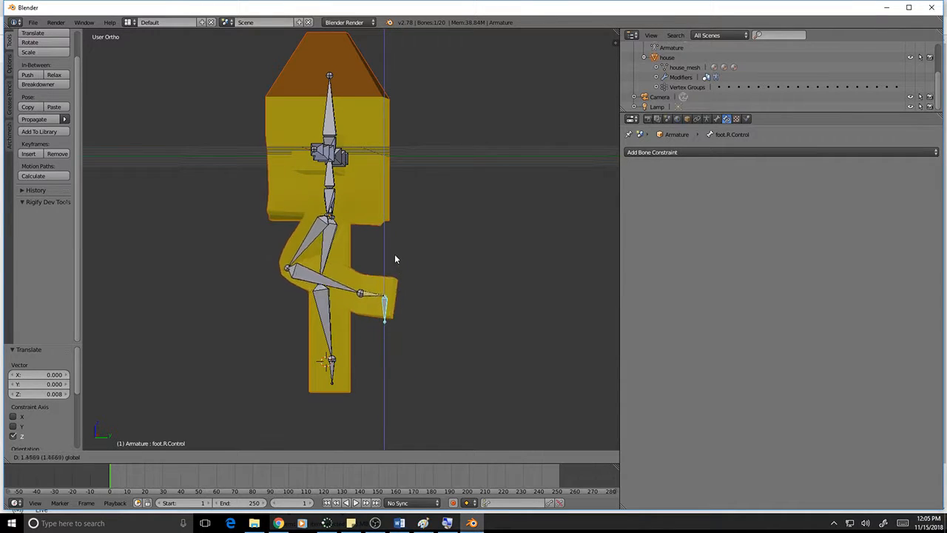
{"action": "left_click", "coordinate": [404, 282]}
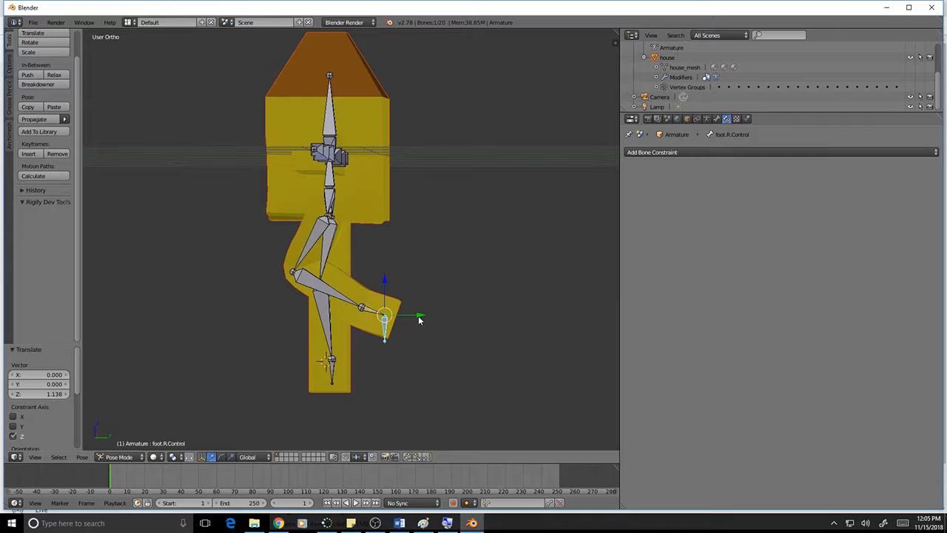
{"action": "left_click_drag", "start_coordinate": [419, 317], "coordinate": [398, 375]}
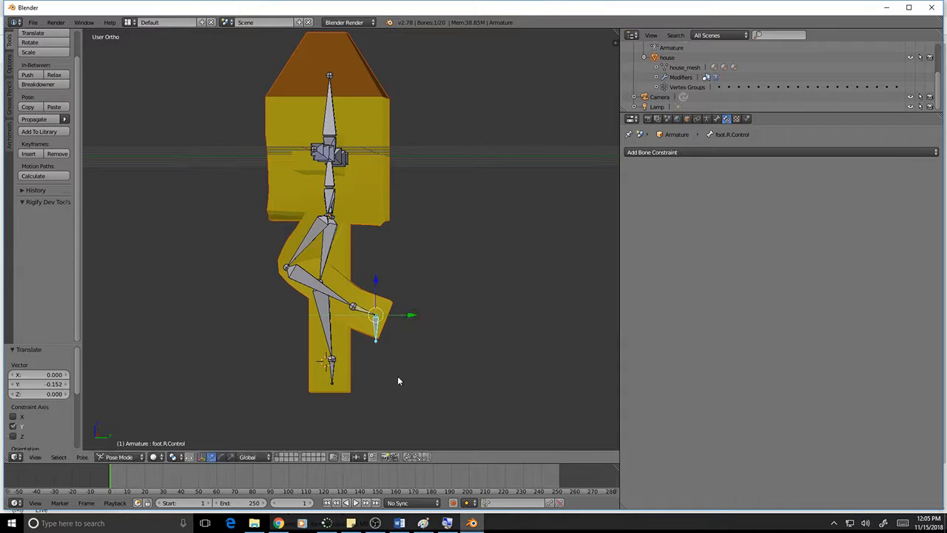
- Lower foot.R.Control about 0.203 along Z and move it about -0.667 along Y
{"action": "middle_click_drag", "start_coordinate": [398, 374], "coordinate": [501, 375]}
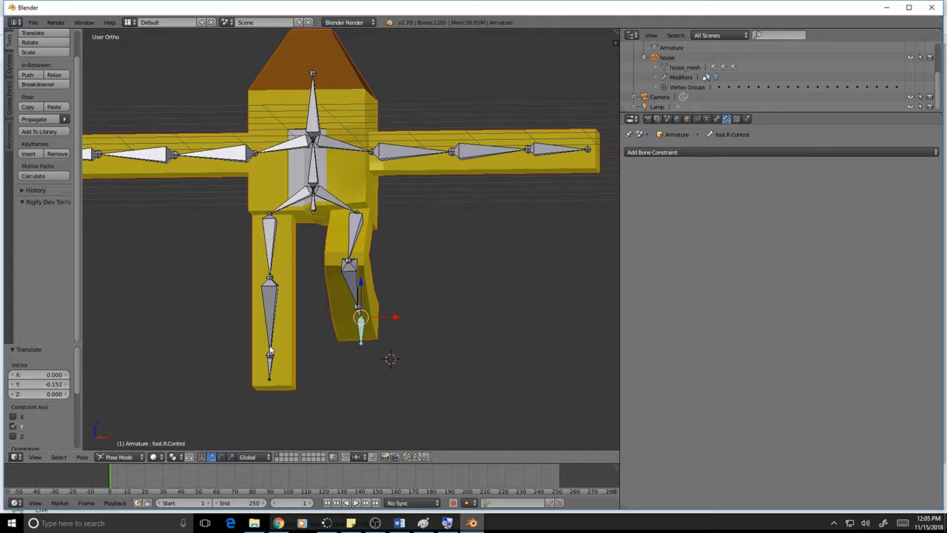
{"action": "middle_click_drag", "start_coordinate": [451, 326], "coordinate": [378, 279]}
{"action": "mouse_move", "coordinate": [375, 283]}
{"action": "left_mouse_down"}
{"action": "mouse_move", "coordinate": [374, 318]}
{"action": "mouse_move", "coordinate": [378, 284]}
{"action": "mouse_move", "coordinate": [380, 297]}
{"action": "left_mouse_up"}
{"action": "middle_click_drag", "start_coordinate": [380, 297], "coordinate": [412, 346]}
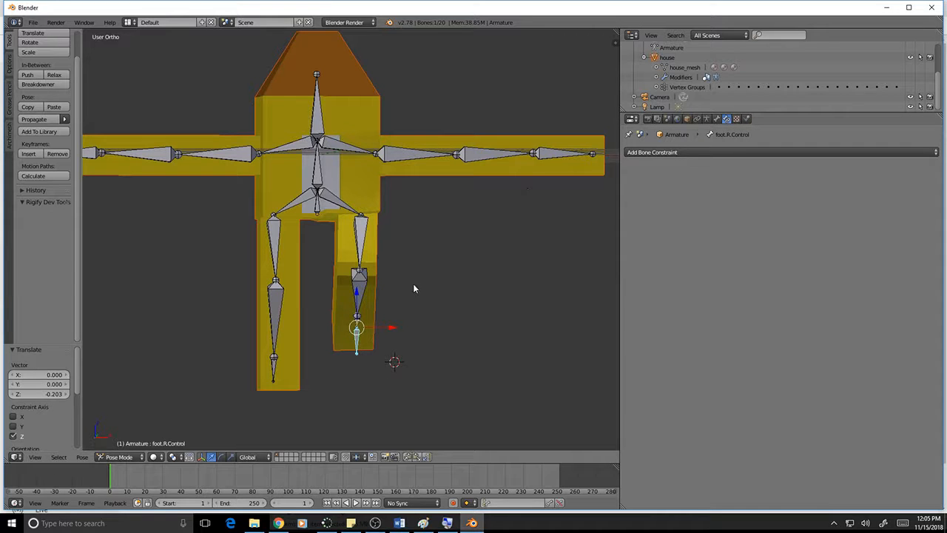
{"action": "middle_click_drag", "start_coordinate": [415, 290], "coordinate": [369, 341]}
{"action": "left_click_drag", "start_coordinate": [420, 331], "coordinate": [376, 403]}
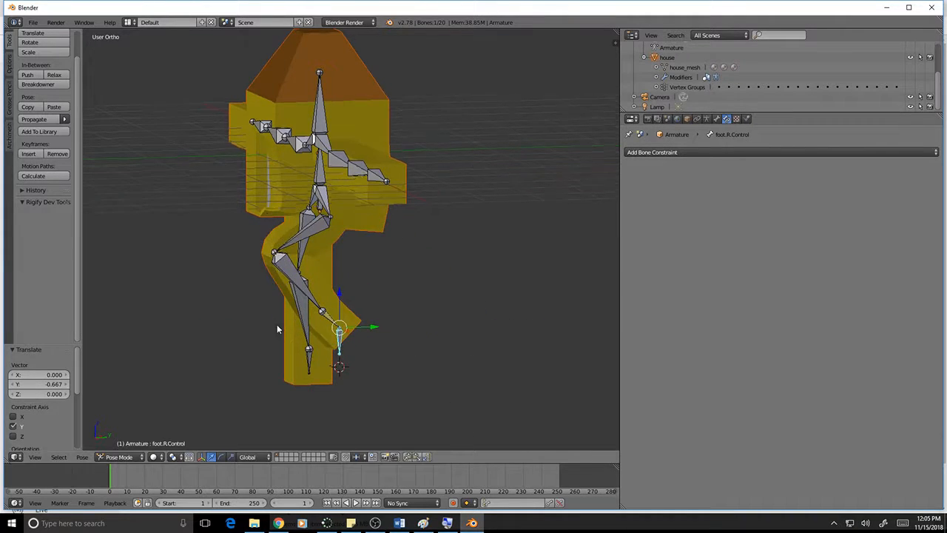
- Examine the bent right leg and its knee direction up close and from several angles
{"action": "middle_click_drag", "start_coordinate": [276, 328], "coordinate": [433, 327]}
{"action": "scroll", "coordinate": [342, 213], "scroll_direction": "up", "scroll_amount": 3}
{"action": "middle_click_drag", "start_coordinate": [341, 214], "coordinate": [308, 235]}
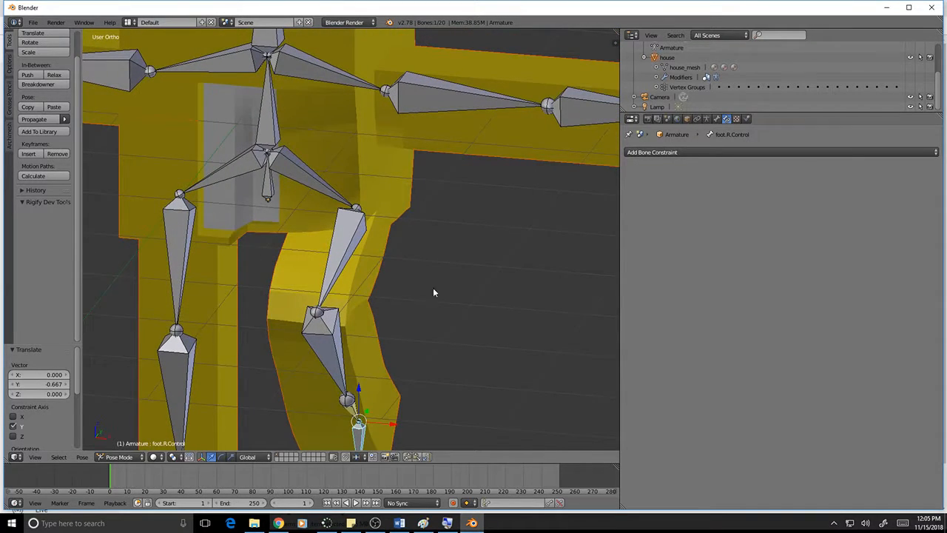
{"action": "mouse_move", "coordinate": [434, 292]}
{"action": "middle_mouse_down"}
{"action": "mouse_move", "coordinate": [469, 313]}
{"action": "mouse_move", "coordinate": [422, 307]}
{"action": "middle_mouse_up"}
{"action": "scroll", "coordinate": [370, 304], "scroll_direction": "down", "scroll_amount": 5}
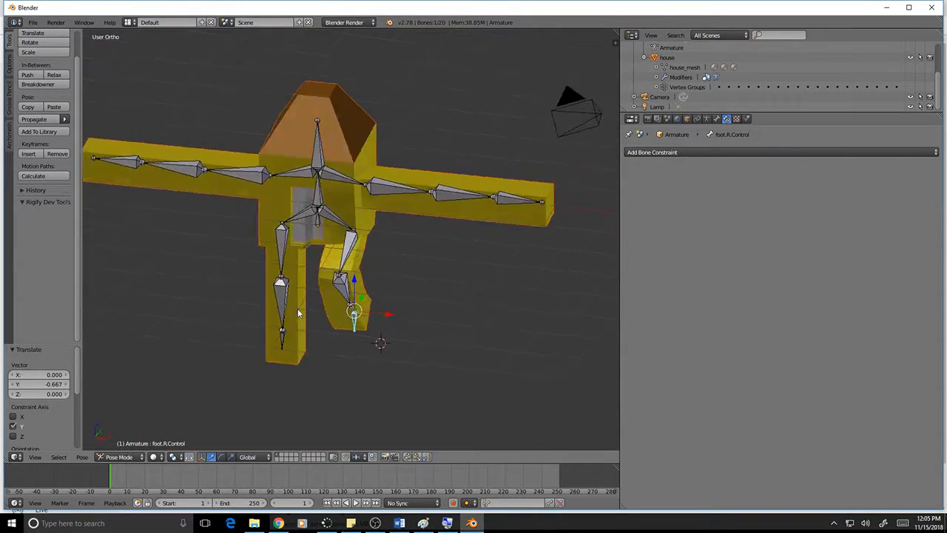
{"action": "middle_click_drag", "start_coordinate": [297, 310], "coordinate": [320, 290]}
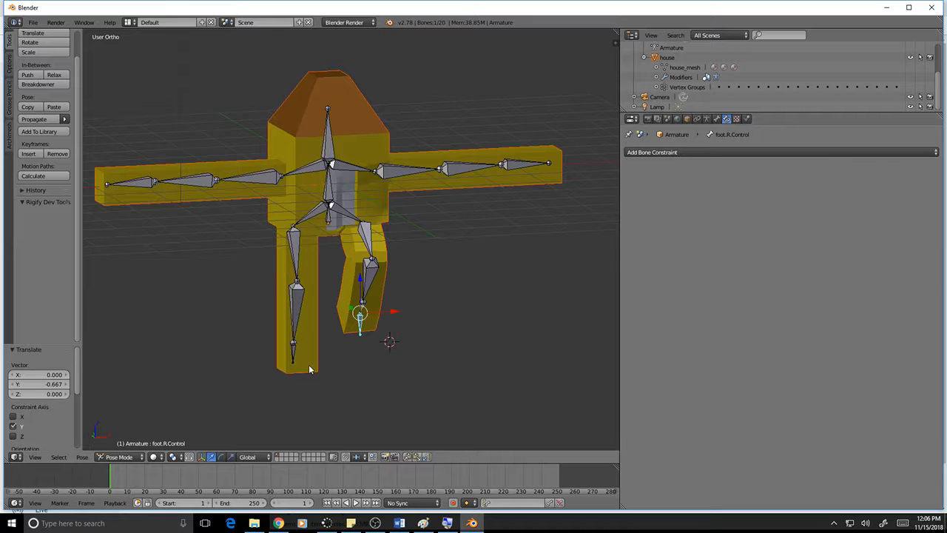
{"action": "middle_click_drag", "start_coordinate": [494, 301], "coordinate": [393, 309]}
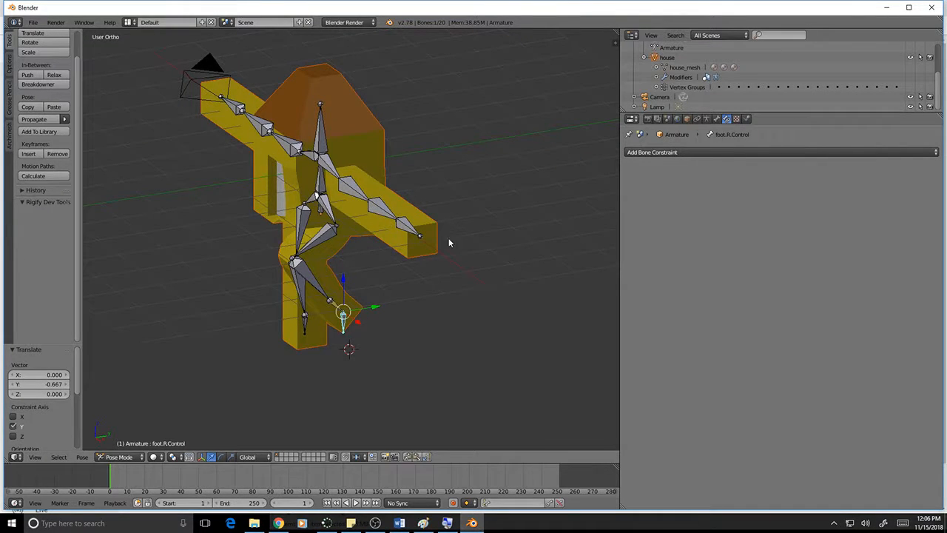